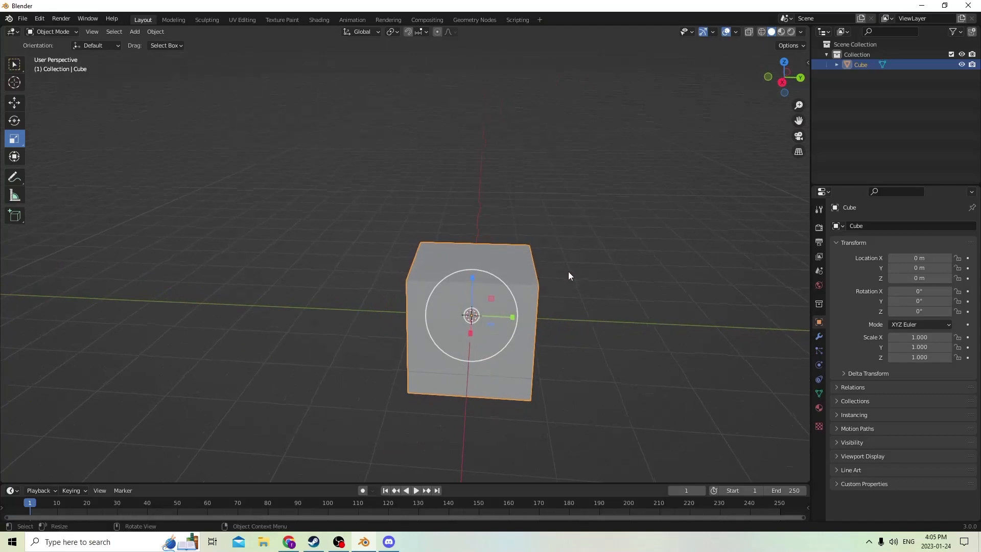
Scale the cube up uniformly by about 1.62 and stretch it along Y to a scale of about 2.93
key("s")
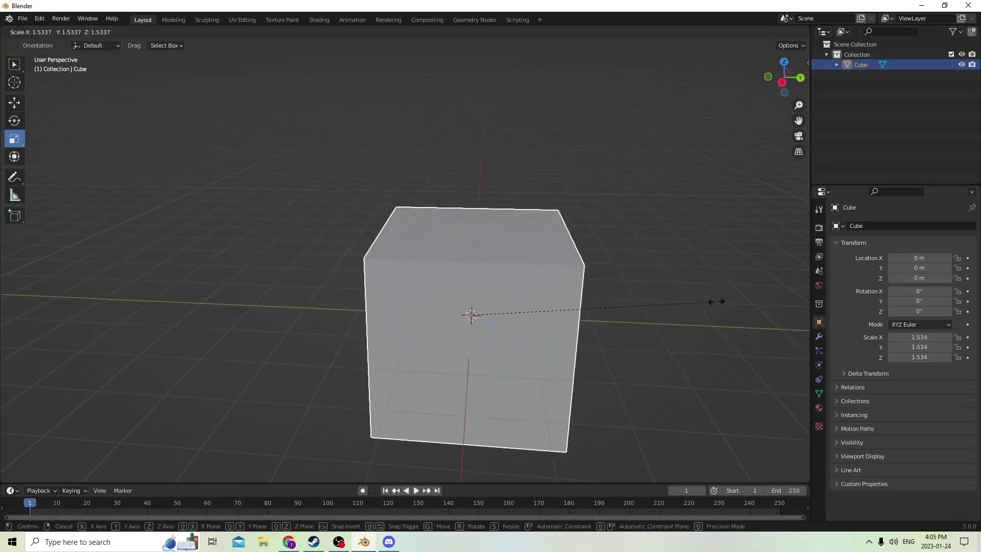
left_click(729, 305)
middle_click_drag(729, 306, 571, 270)
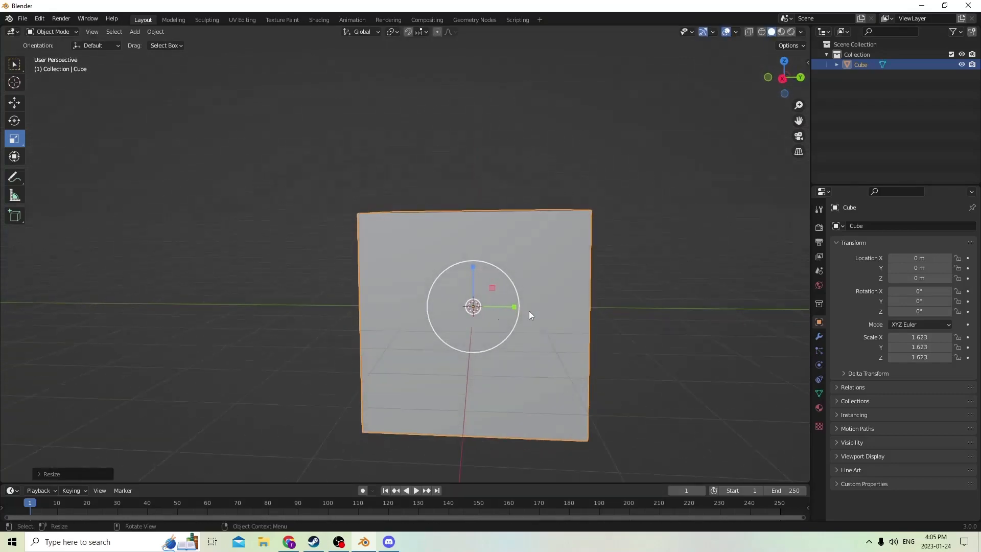
left_click_drag(516, 305, 552, 305)
middle_click_drag(525, 304, 498, 259)
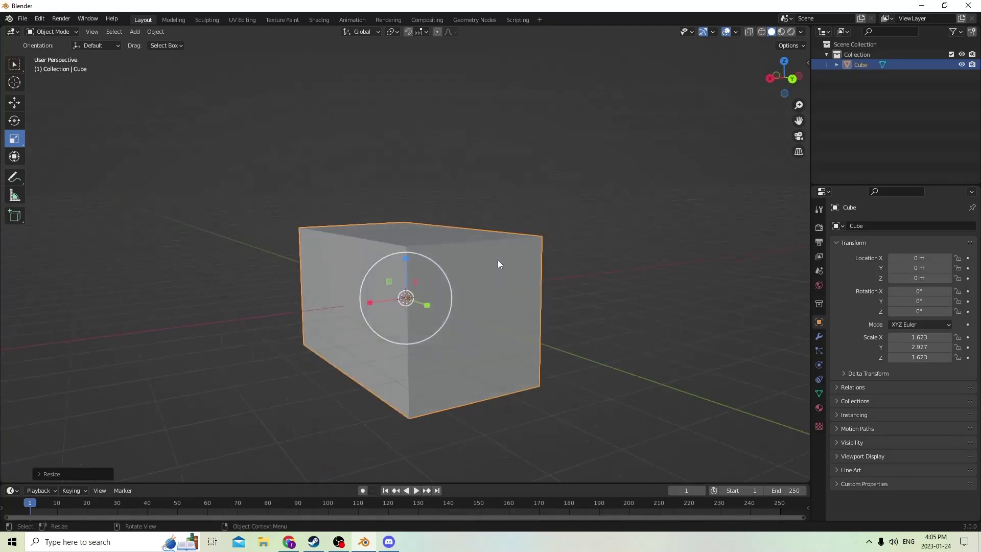
Duplicate the box in place and shrink the copy uniformly to a scale of about 1.55 in X and Z and 2.80 in Y
key("shift+d")
key("Escape")
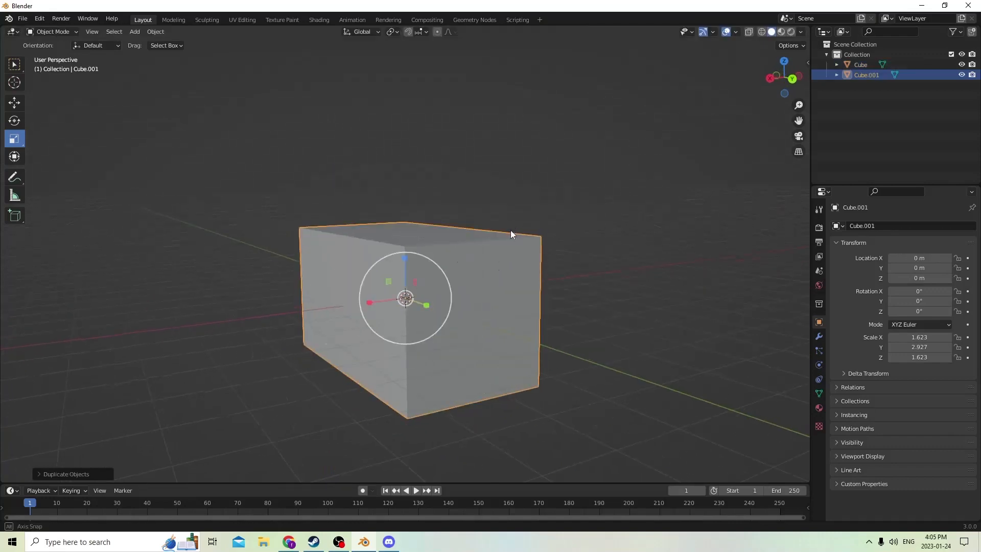
key("s")
left_click(559, 237)
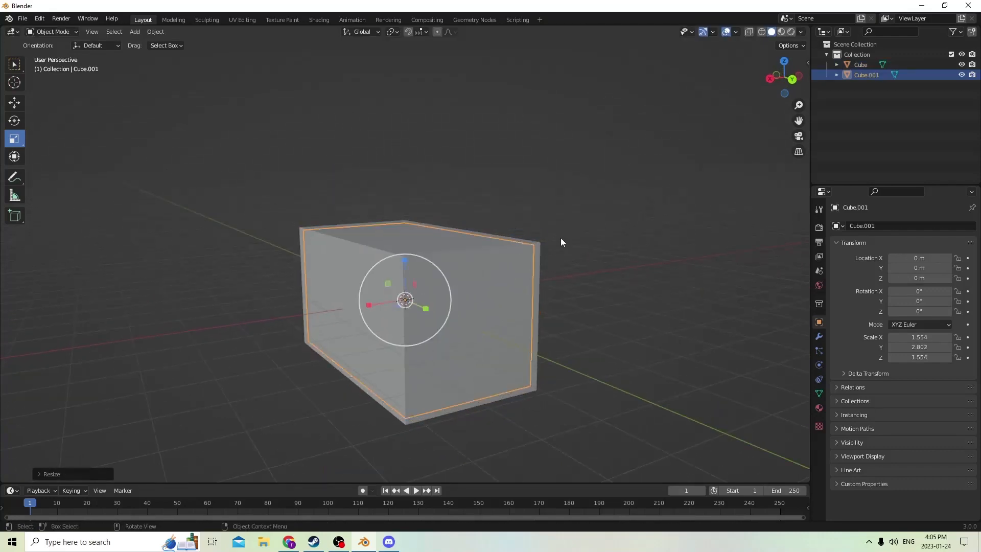
Move the smaller copy straight up about 2.89 m so its base slightly overlaps the original box
left_click(19, 100)
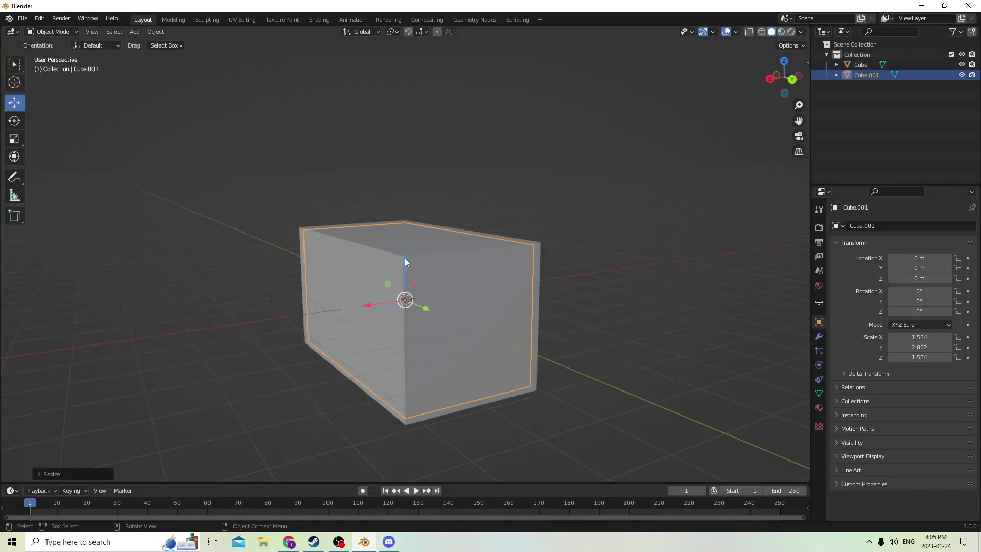
left_click_drag(405, 260, 397, 134)
middle_click_drag(397, 134, 450, 112)
scroll(400, 170, "up", 2)
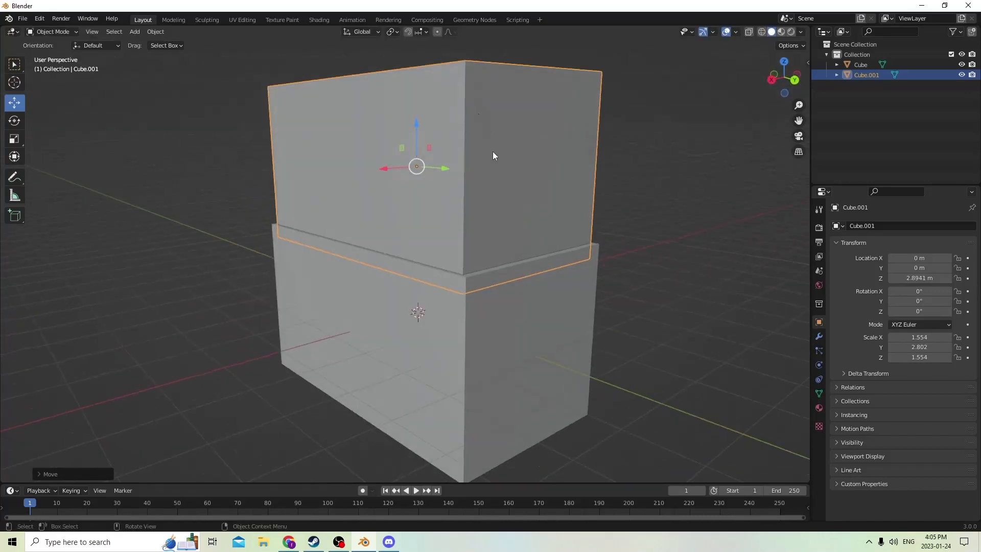
Subtract the upper copy from the original box with the Bool Tool's Auto Boolean Difference, carving a shallow recess in its top
middle_click_drag(493, 154, 525, 147)
middle_click_drag(411, 283, 467, 277)
left_click(489, 283, "shift")
middle_click_drag(434, 215, 294, 145)
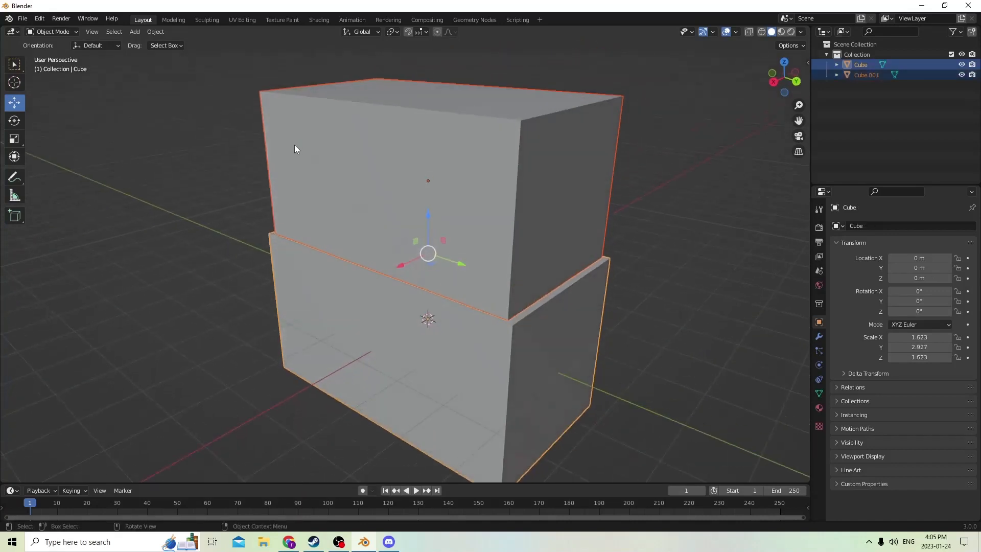
left_click(155, 31)
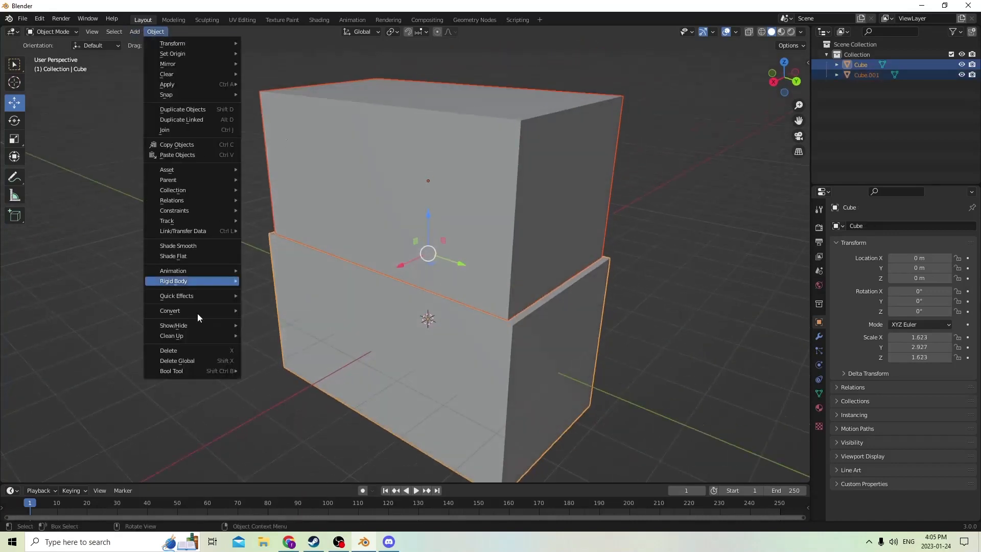
mouse_move(180, 375)
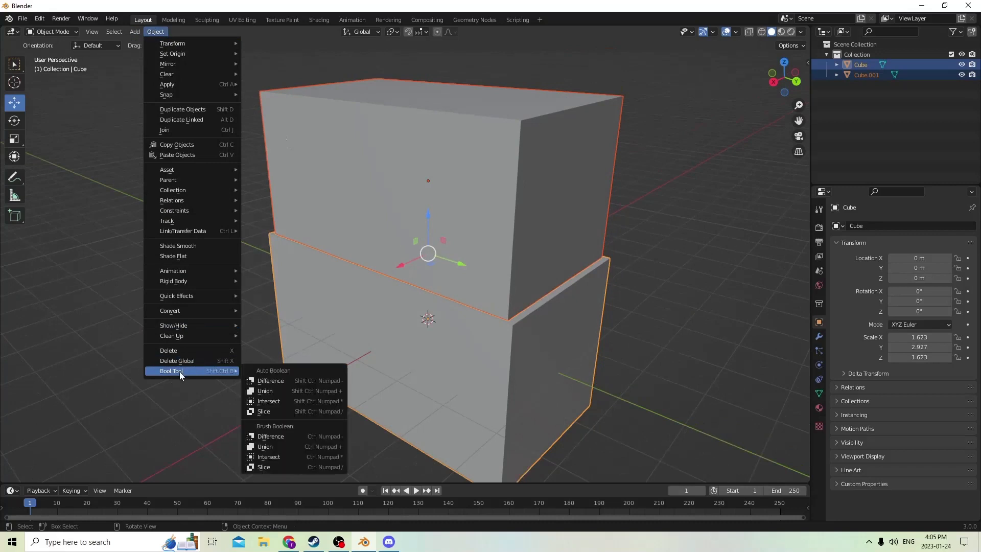
left_click(277, 383)
middle_click_drag(277, 383, 312, 294)
middle_click_drag(684, 179, 505, 204)
left_click_drag(799, 120, 891, 144)
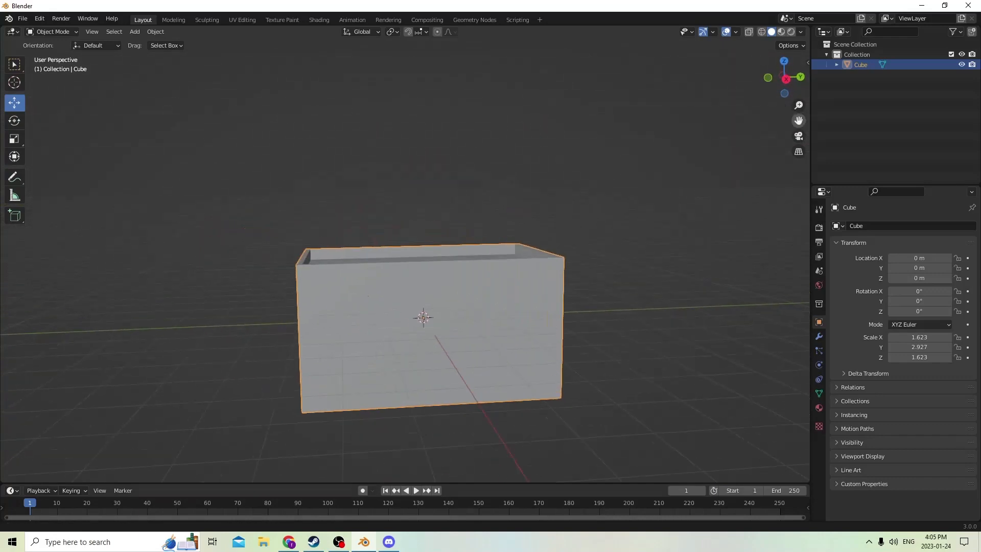
Enter Edit Mode on the box and undo the last deselection to get the recess faces selected
middle_click_drag(664, 138, 612, 156)
scroll(628, 158, "up", 1)
scroll(617, 164, "down", 1)
middle_click_drag(612, 264, 710, 283)
scroll(609, 244, "up", 1)
key("Tab")
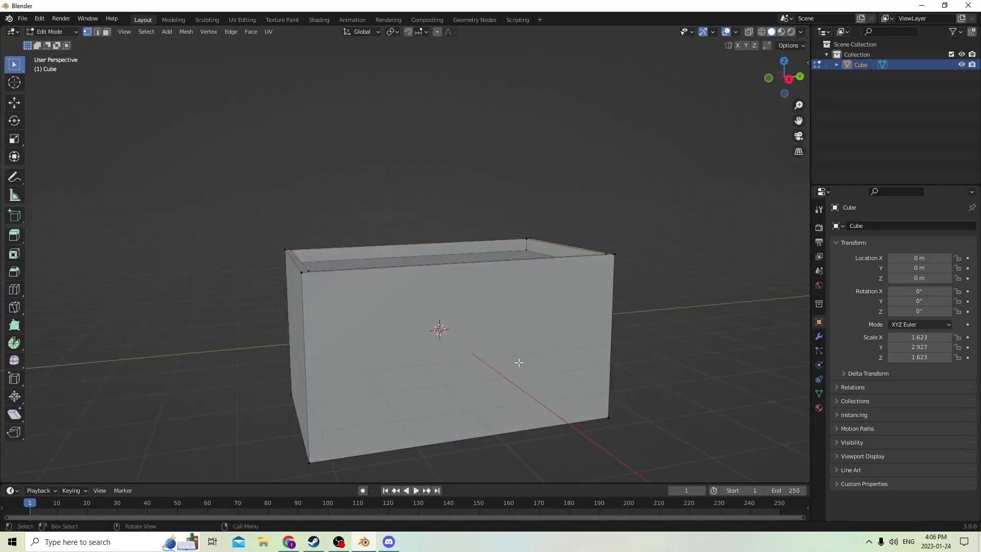
middle_click_drag(515, 322, 435, 324)
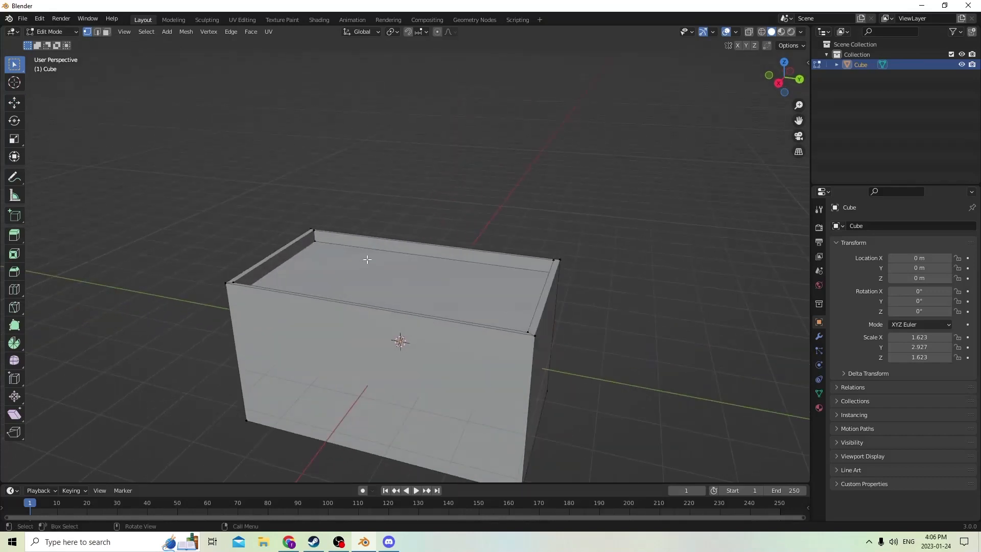
left_click(39, 18)
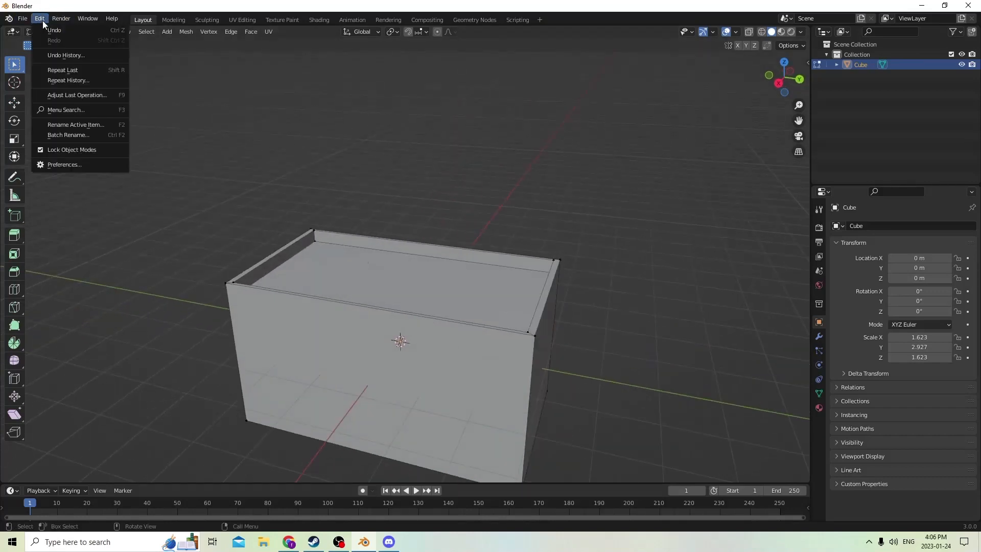
left_click(49, 32)
middle_click_drag(422, 138, 495, 179)
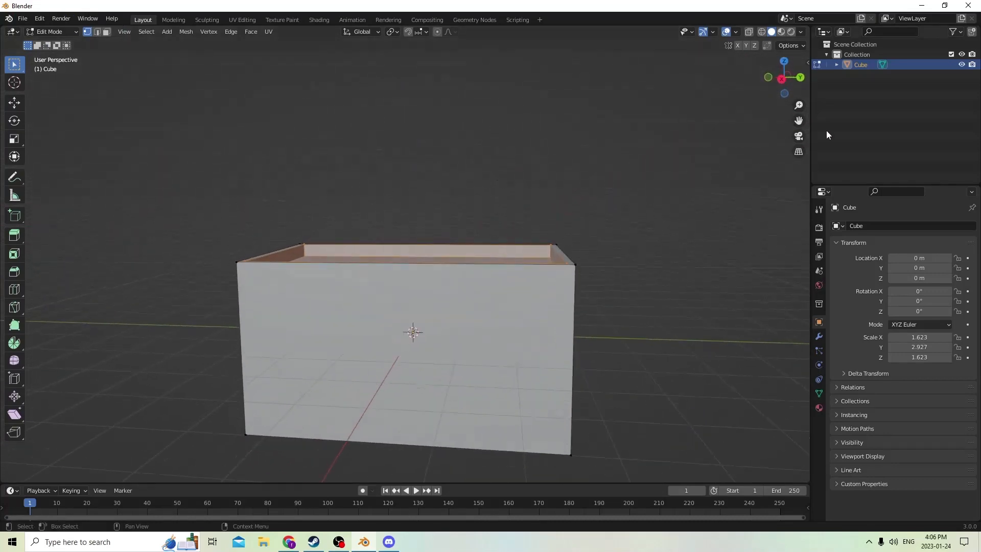
Use Material Preview shading and set the base colour of the box's existing material to golden yellow
left_click(781, 32)
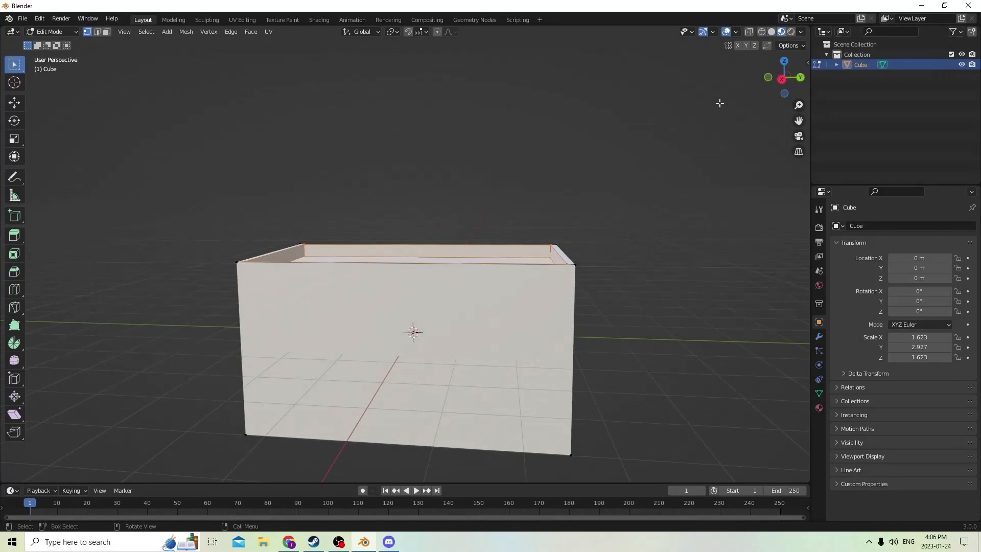
mouse_move(719, 103)
middle_mouse_down()
mouse_move(734, 116)
mouse_move(724, 92)
middle_mouse_up()
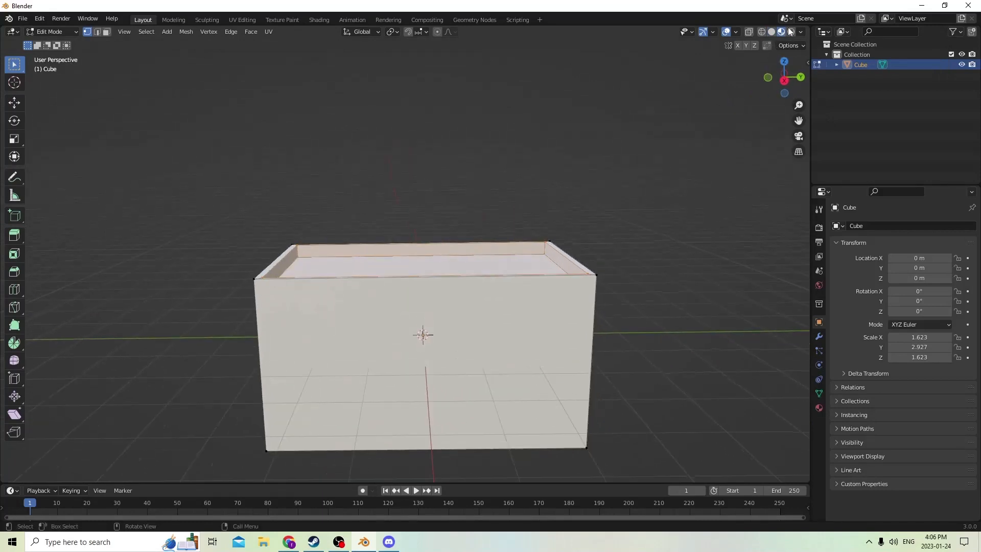
left_click(818, 407)
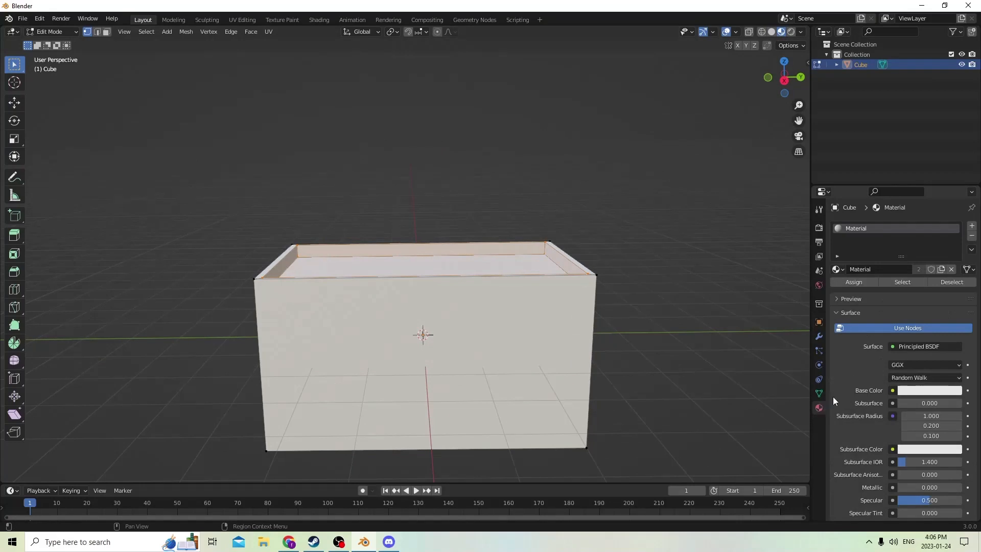
left_click(912, 391)
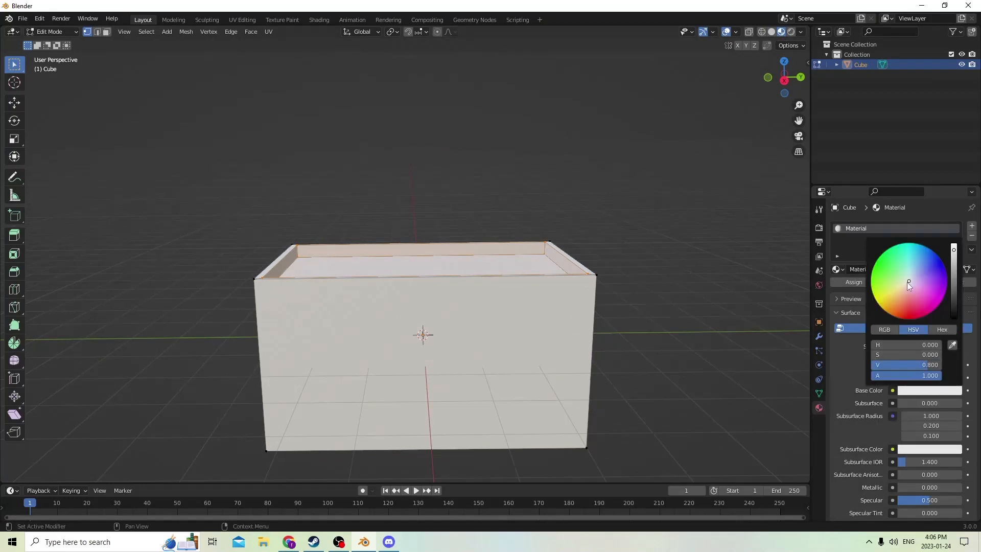
left_click_drag(906, 282, 895, 296)
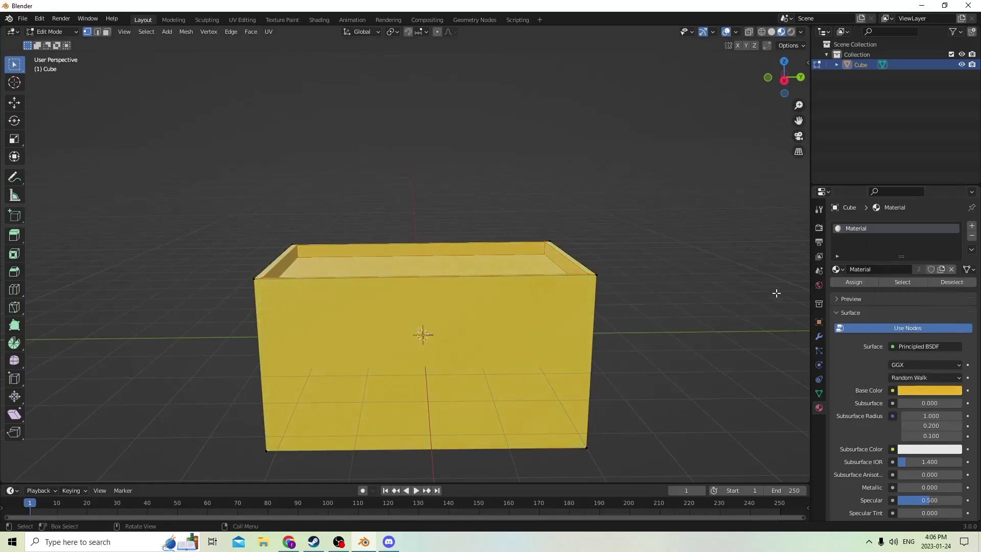
middle_click_drag(733, 272, 608, 277)
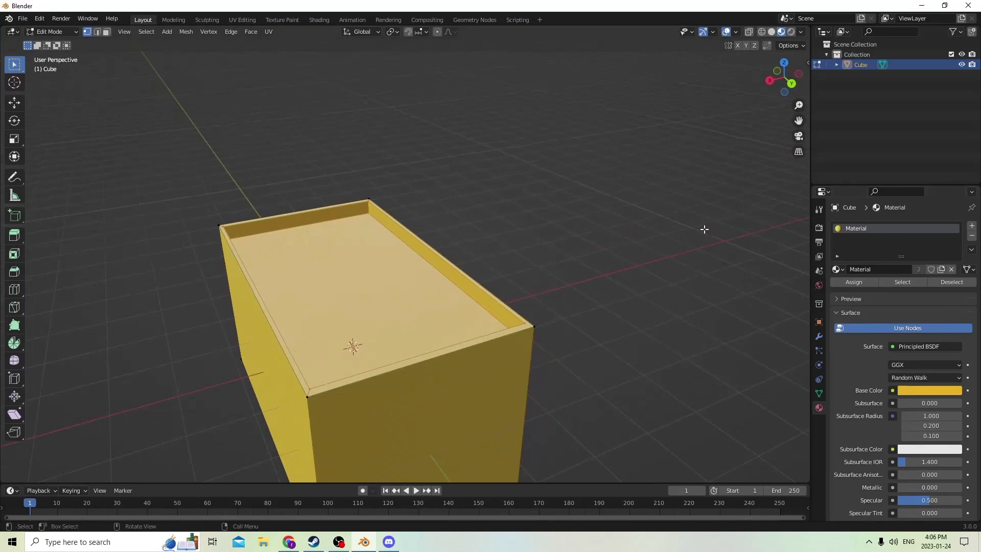
Add a second material to the box with a darkened golden-yellow base colour, hue 0.098 and saturation 0.953
middle_click_drag(704, 230, 804, 210)
left_click(972, 226)
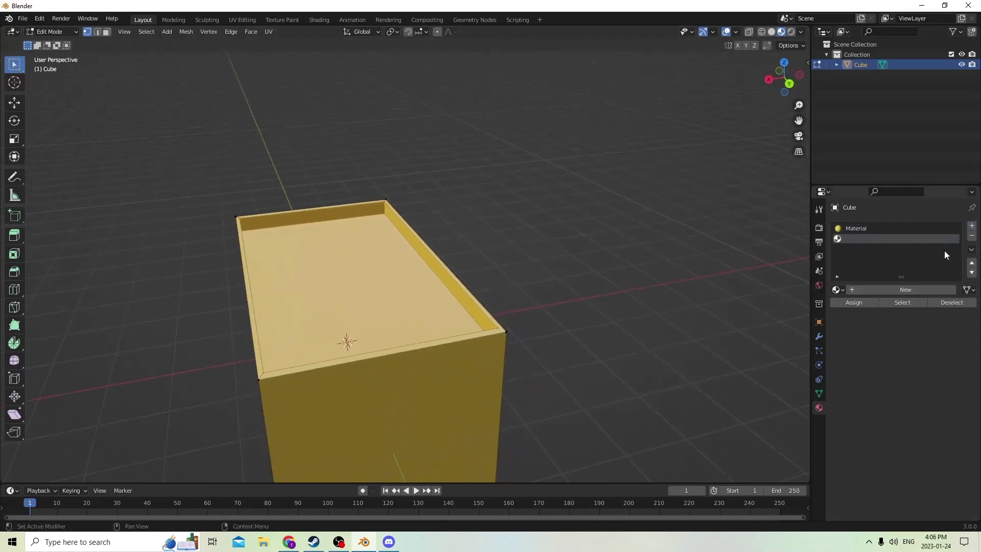
left_click(889, 289)
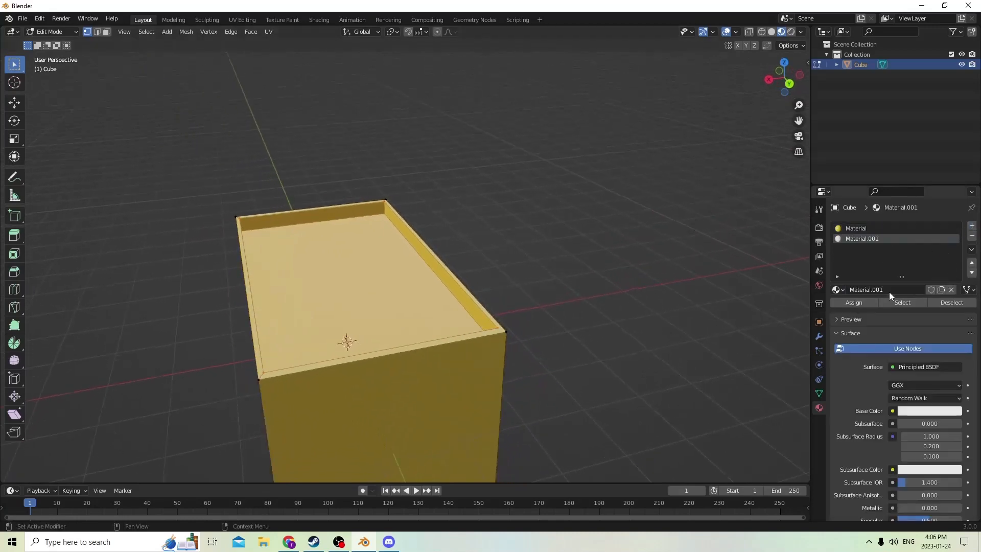
left_click(907, 411)
left_click_drag(908, 304, 897, 319)
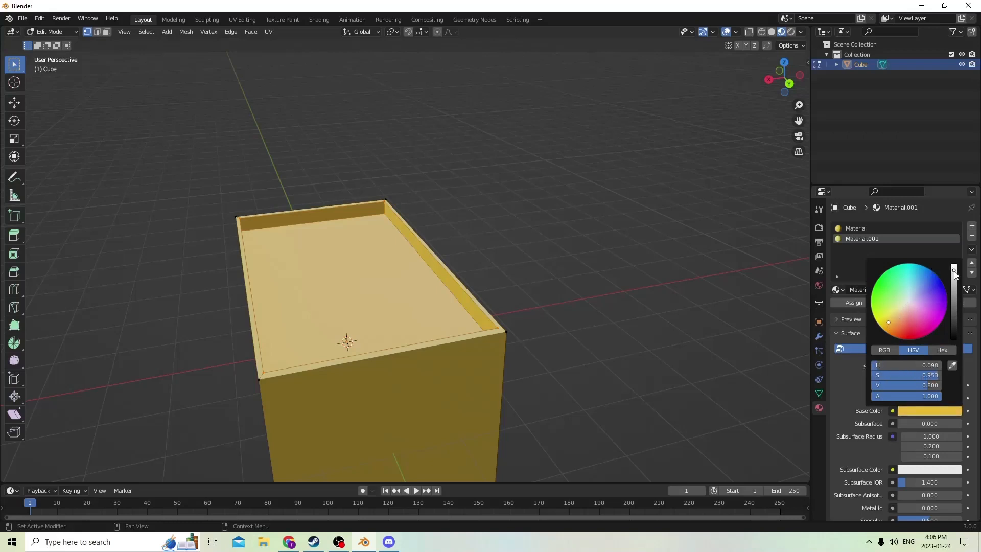
left_click_drag(954, 275, 953, 296)
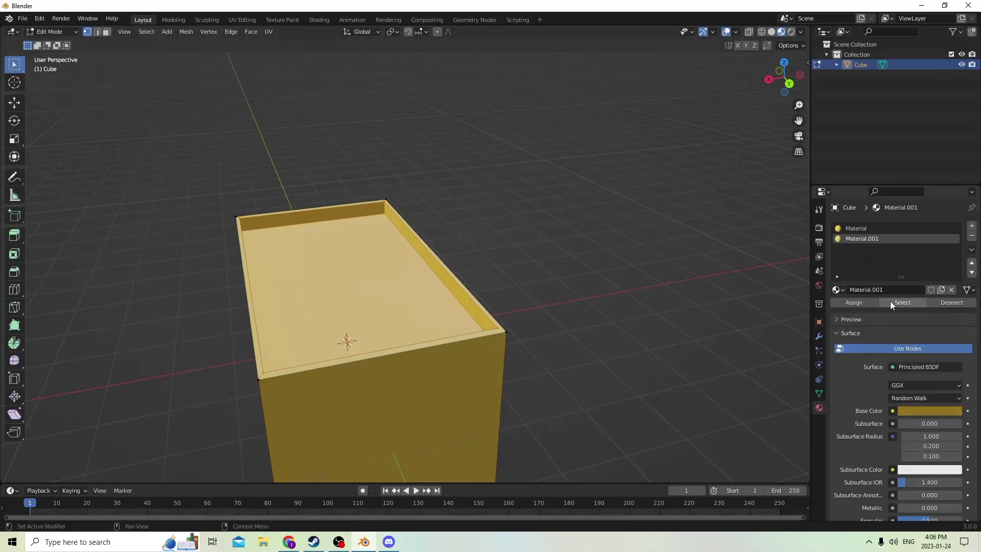
Assign the darker material to the selected recess faces and return to Object Mode
left_click(854, 303)
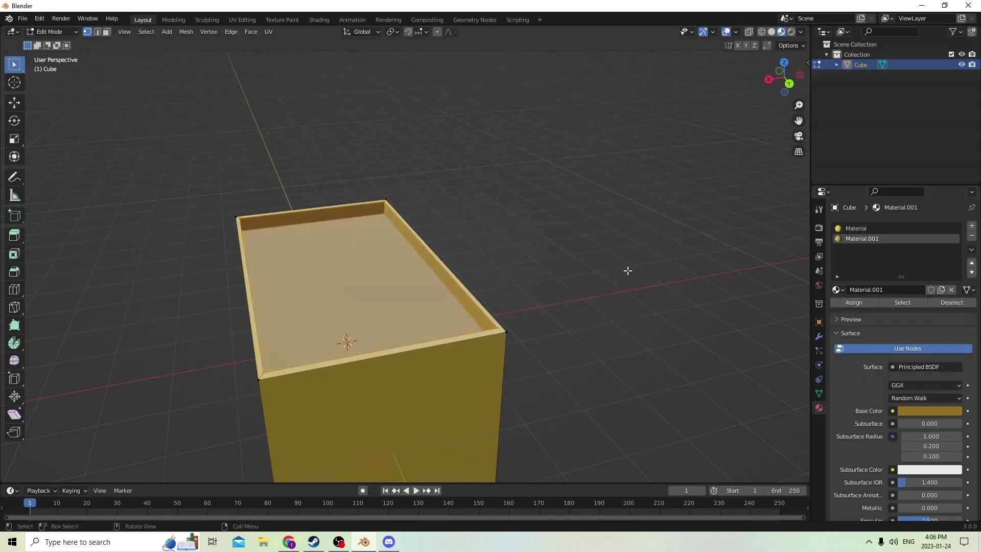
key("Tab")
middle_click_drag(625, 267, 760, 9)
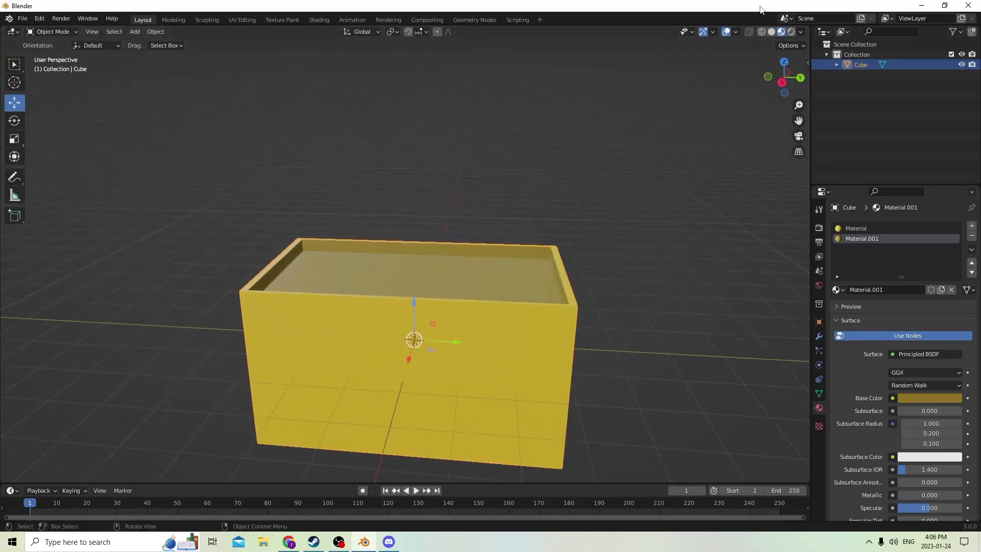
Compare the box in Solid and Material Preview shading
left_click(771, 32)
mouse_move(682, 219)
middle_mouse_down()
mouse_move(696, 205)
mouse_move(684, 210)
middle_mouse_up()
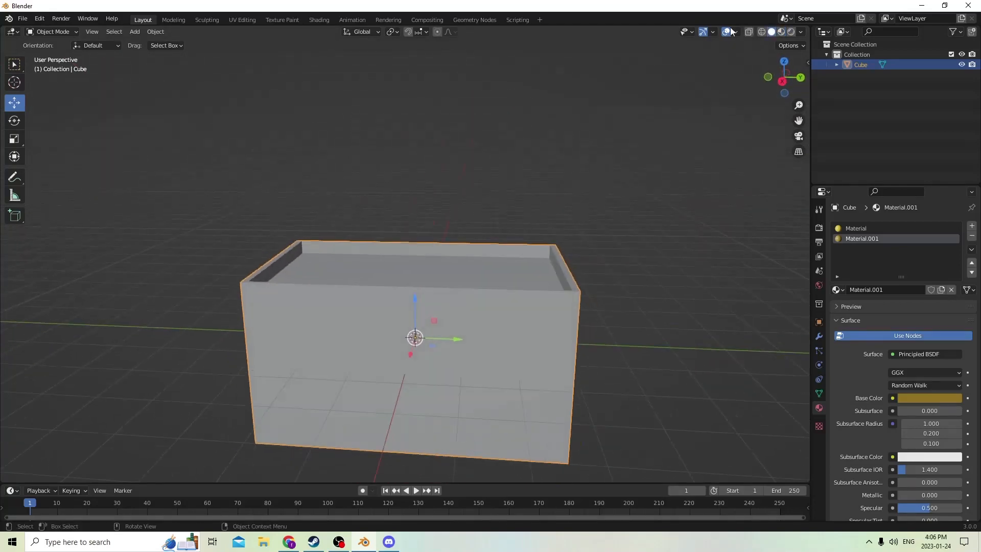
left_click(780, 32)
mouse_move(734, 90)
middle_mouse_down()
mouse_move(576, 162)
mouse_move(523, 169)
mouse_move(475, 209)
mouse_move(451, 211)
mouse_move(596, 212)
mouse_move(575, 197)
mouse_move(535, 191)
mouse_move(510, 201)
mouse_move(508, 238)
mouse_move(626, 240)
mouse_move(548, 356)
middle_mouse_up()
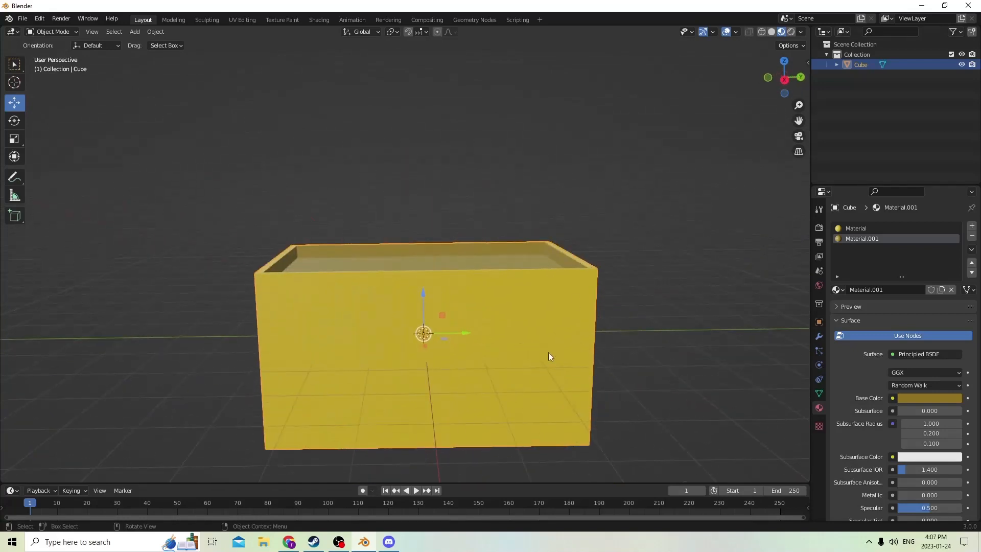
Enter Edit Mode on the box, use face selection and select its long front face
key("Tab")
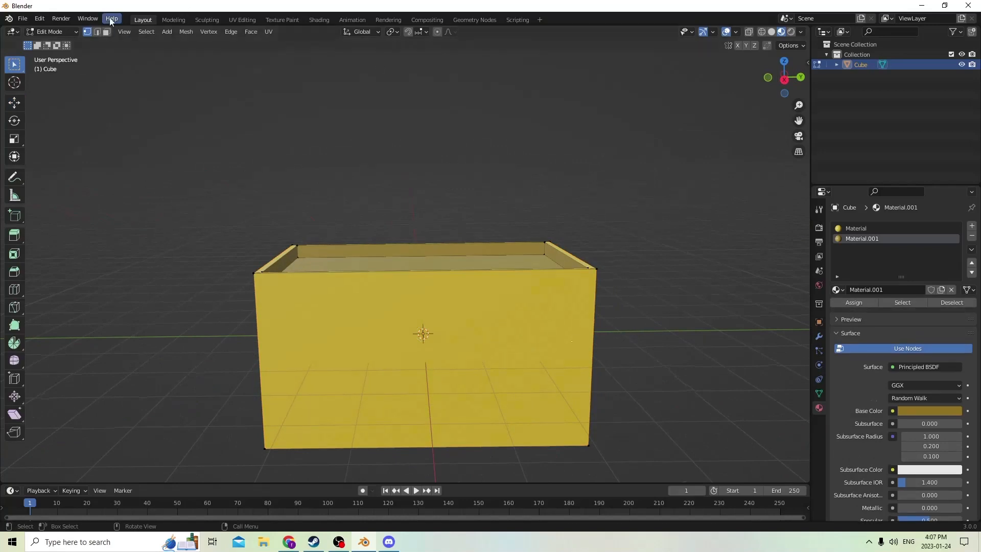
left_click(462, 330)
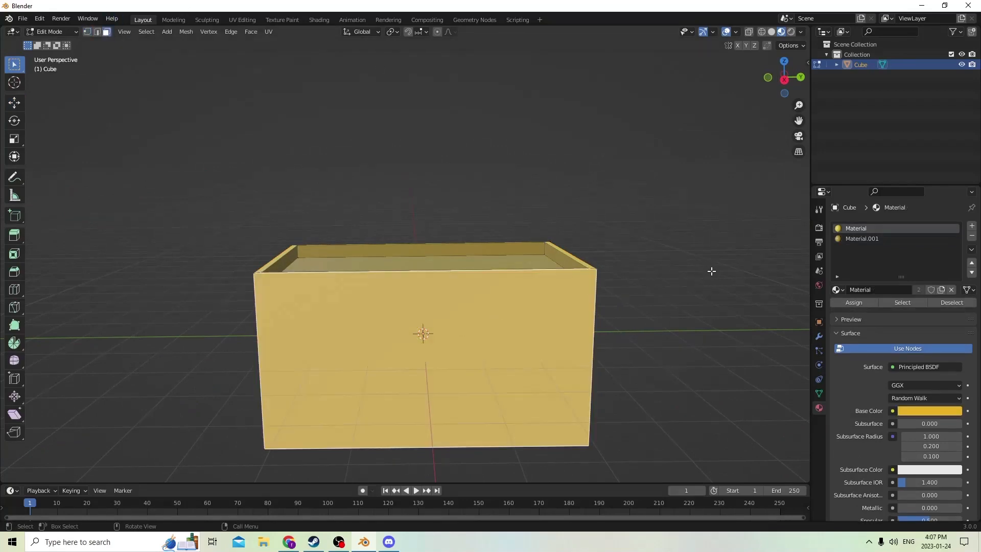
mouse_move(711, 271)
middle_mouse_down()
mouse_move(705, 254)
mouse_move(713, 253)
middle_mouse_up()
Try to inset the selected front face by about 0.07 m
key("i")
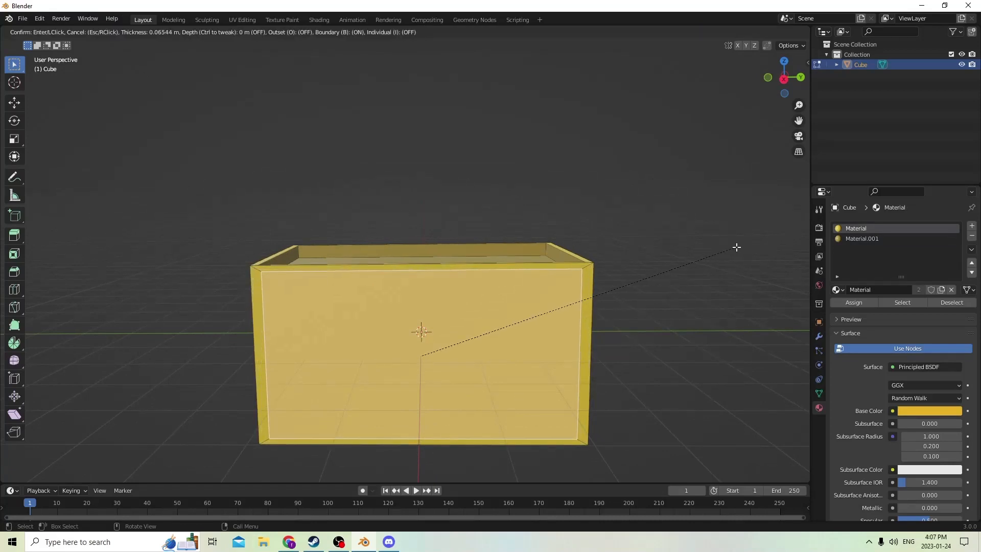
left_click(736, 248)
Select all four outer side faces of the box
middle_click_drag(731, 247, 526, 237)
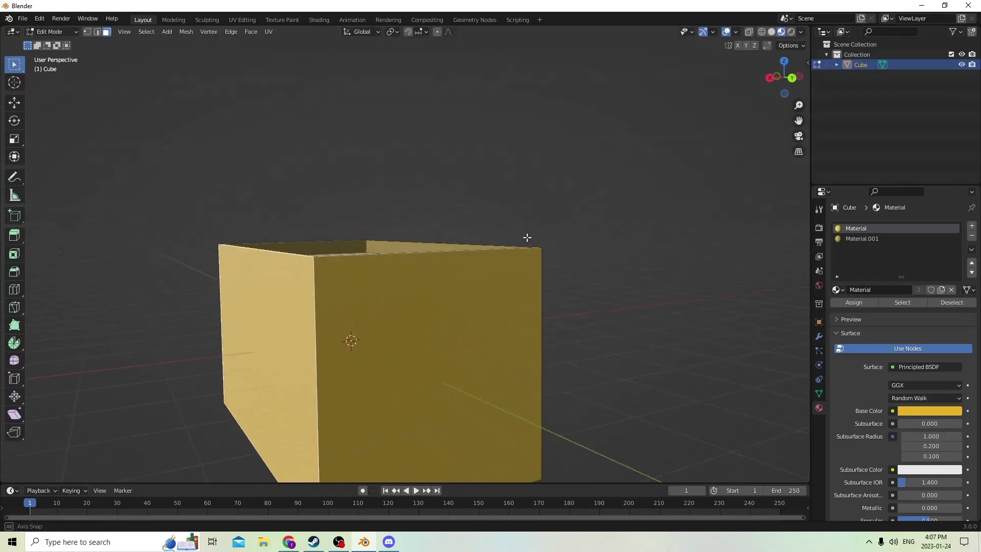
left_click(432, 365)
middle_click_drag(421, 339, 511, 329)
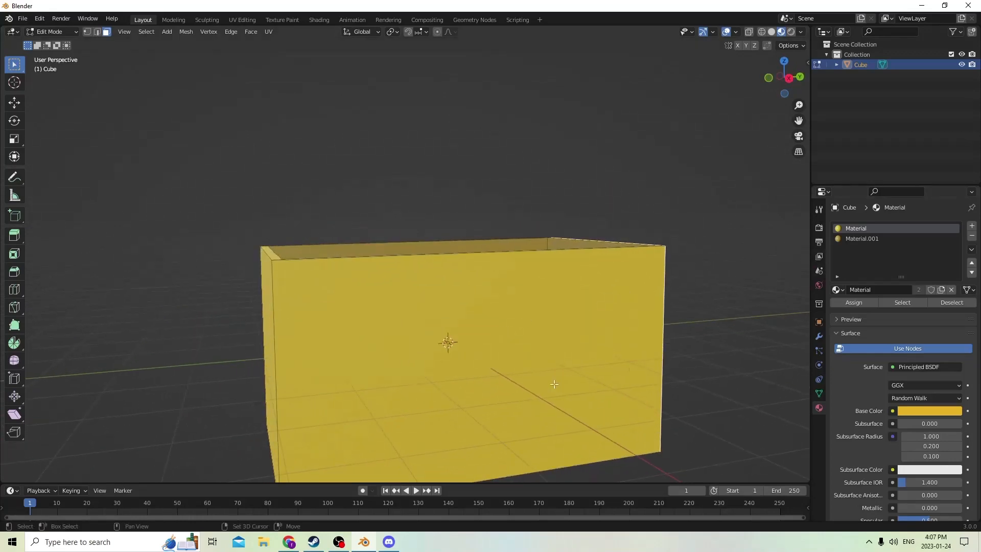
left_click(533, 366, "shift")
middle_click_drag(534, 366, 482, 324)
middle_click_drag(337, 345, 710, 267)
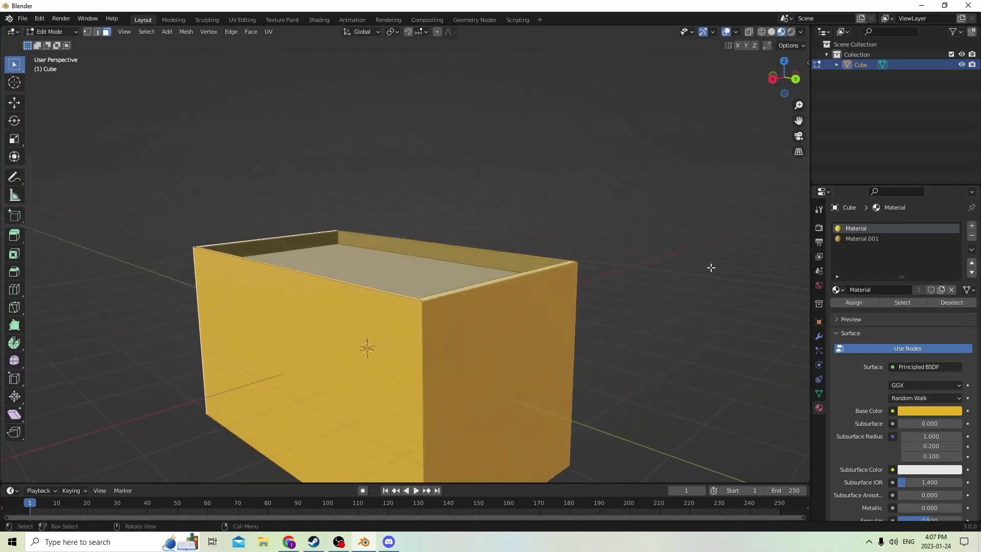
Try insetting the four side faces individually and scaling the inset faces slightly along Z
key("i")
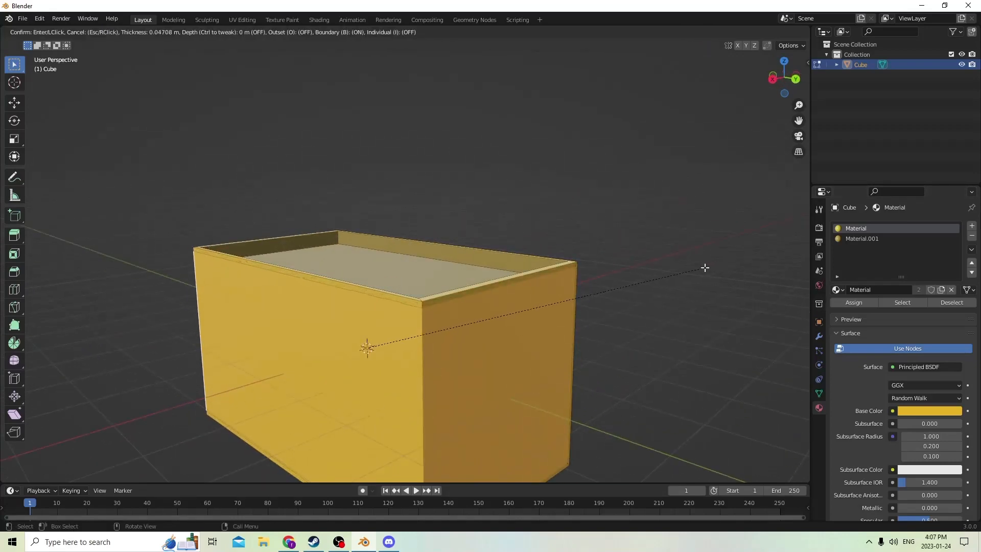
key("i")
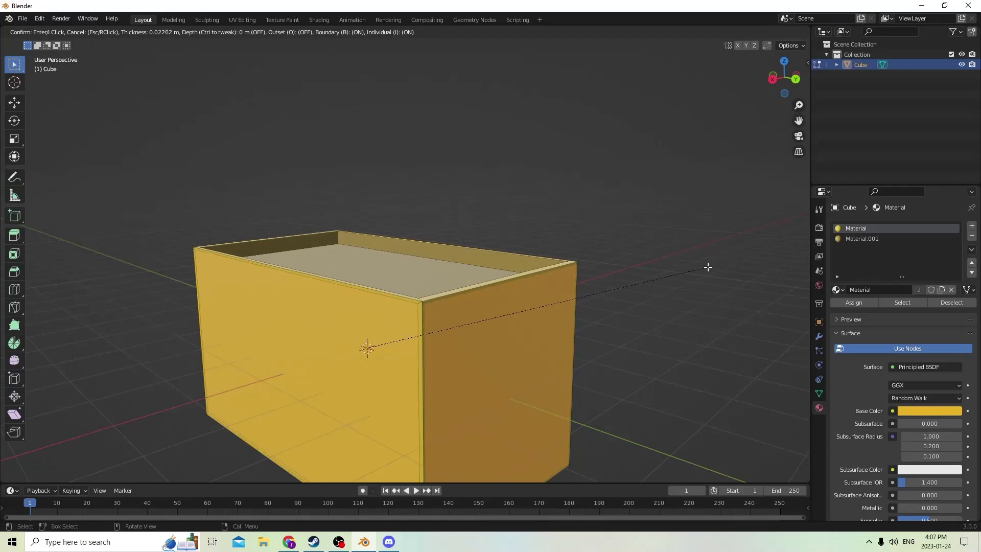
left_click(704, 267)
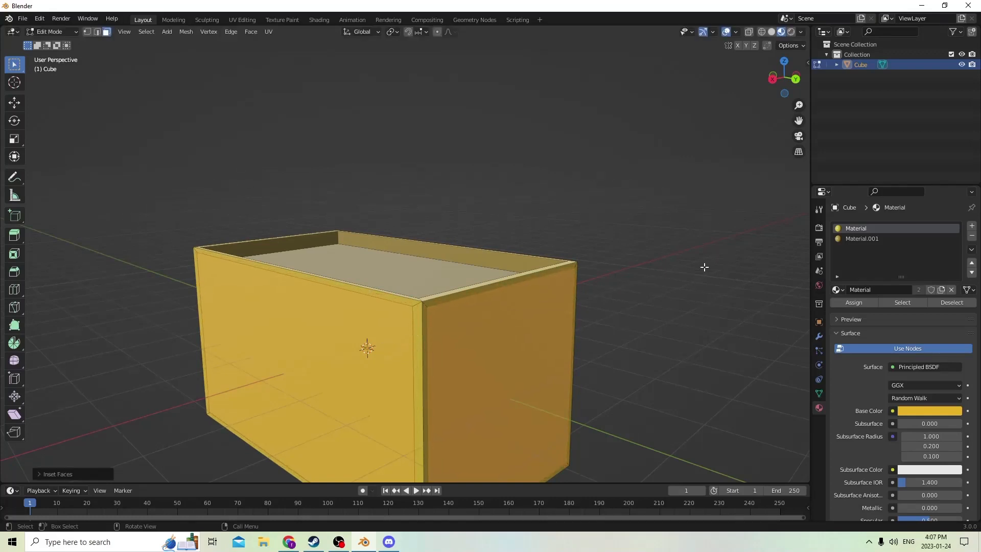
middle_click_drag(703, 266, 566, 266)
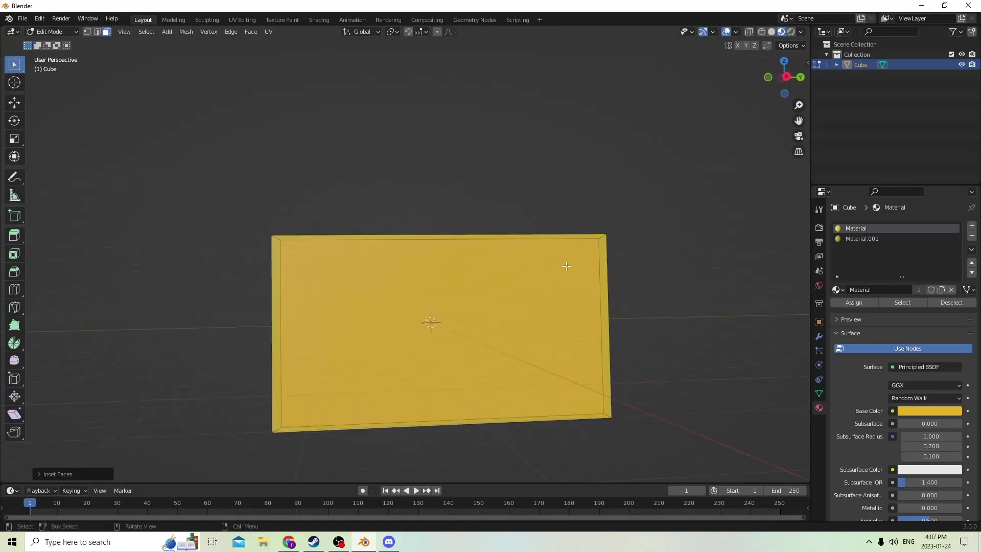
left_click(14, 139)
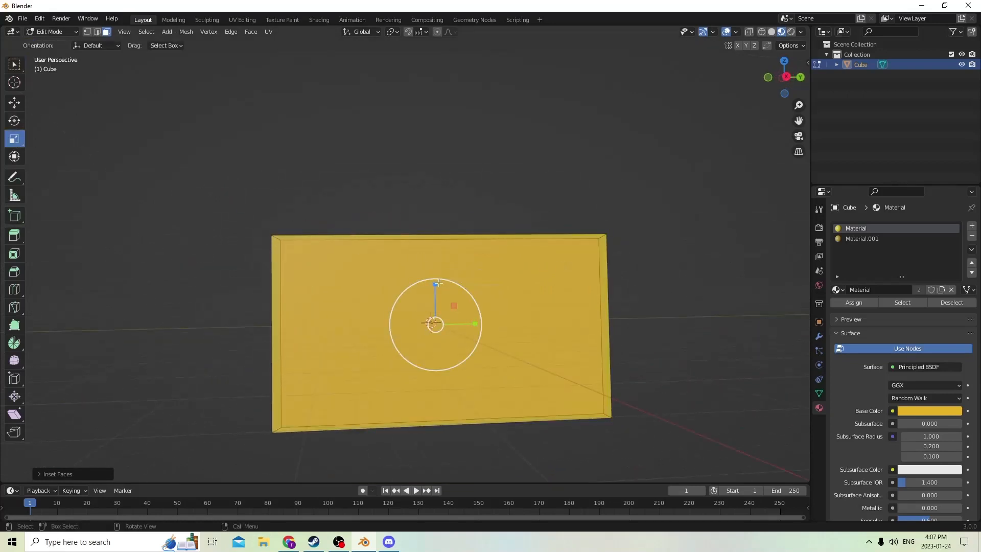
left_click_drag(438, 283, 433, 286)
middle_click_drag(345, 228, 390, 231)
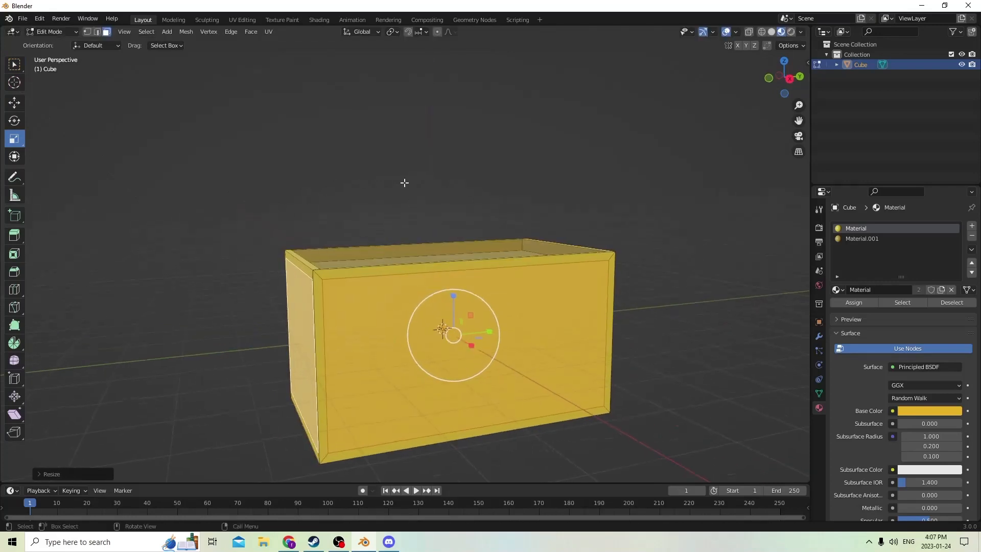
Try recessing the inset panels on the two short ends by extruding them in place and scaling them slightly inward along Y
left_click(404, 183)
middle_click_drag(404, 183, 414, 201)
left_click(305, 322)
middle_click_drag(439, 245, 374, 227)
left_click(397, 384, "shift")
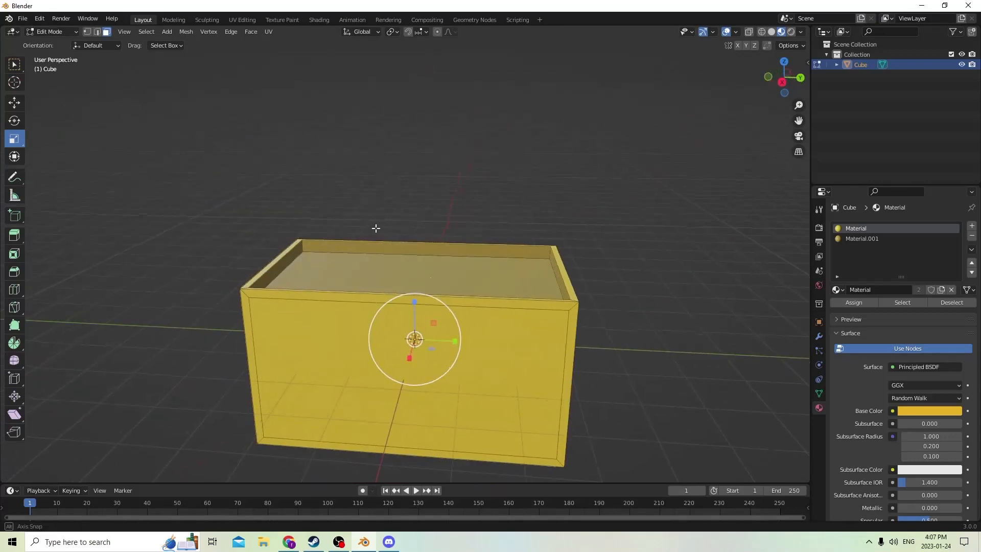
key("e")
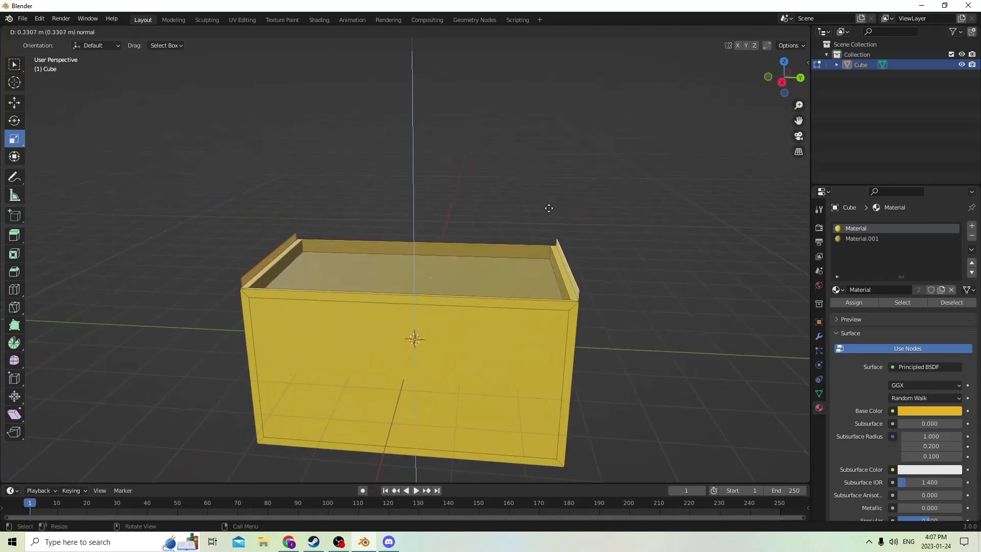
right_click(548, 208)
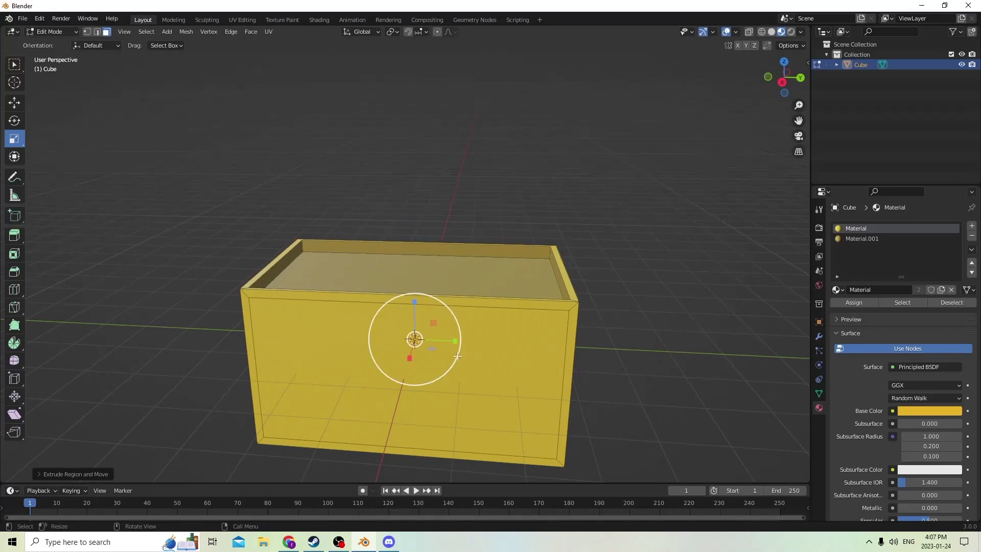
middle_click_drag(458, 356, 431, 275)
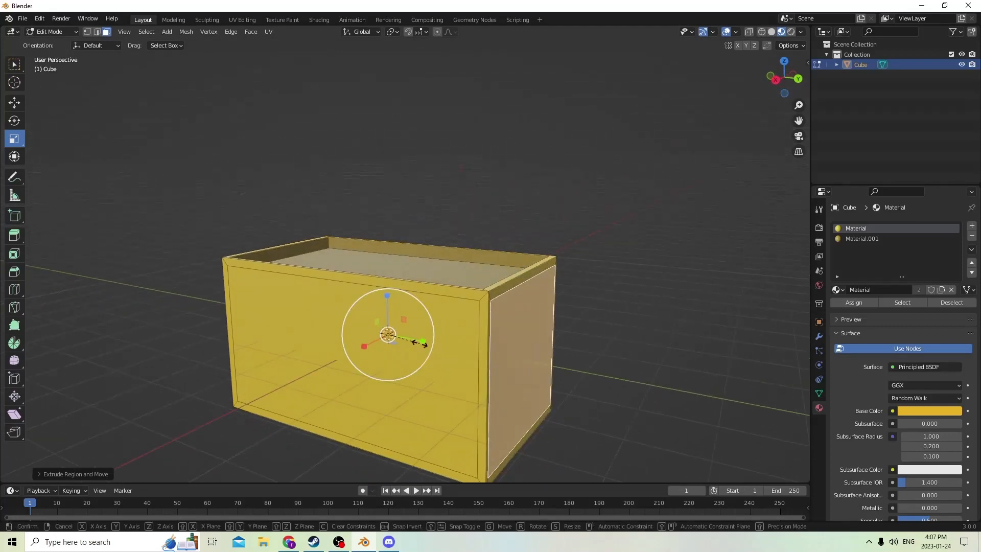
left_click_drag(424, 343, 418, 343)
Select the inset front panel and examine the panels on the box's sides from several angles
middle_click_drag(311, 320, 560, 359)
middle_click_drag(712, 276, 540, 301)
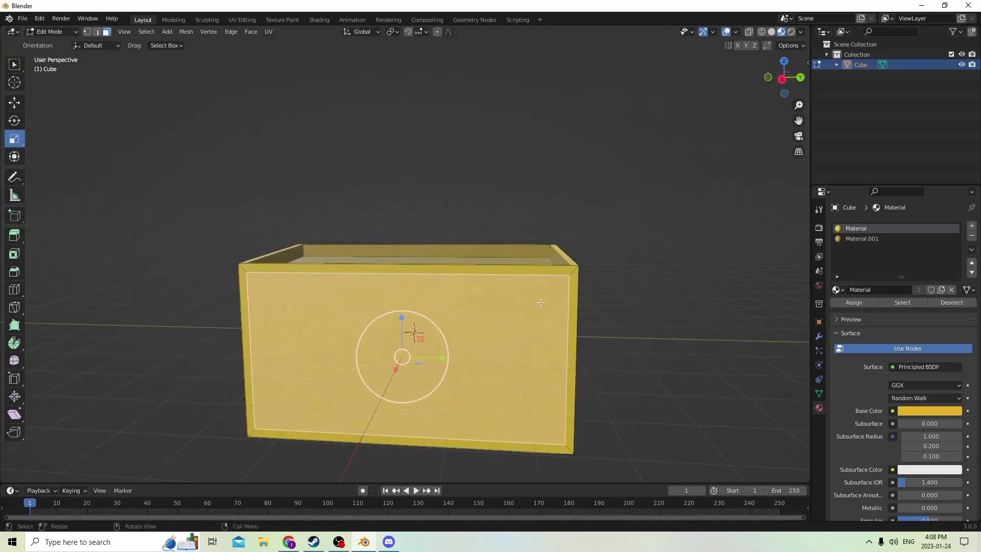
middle_click_drag(275, 295, 231, 290)
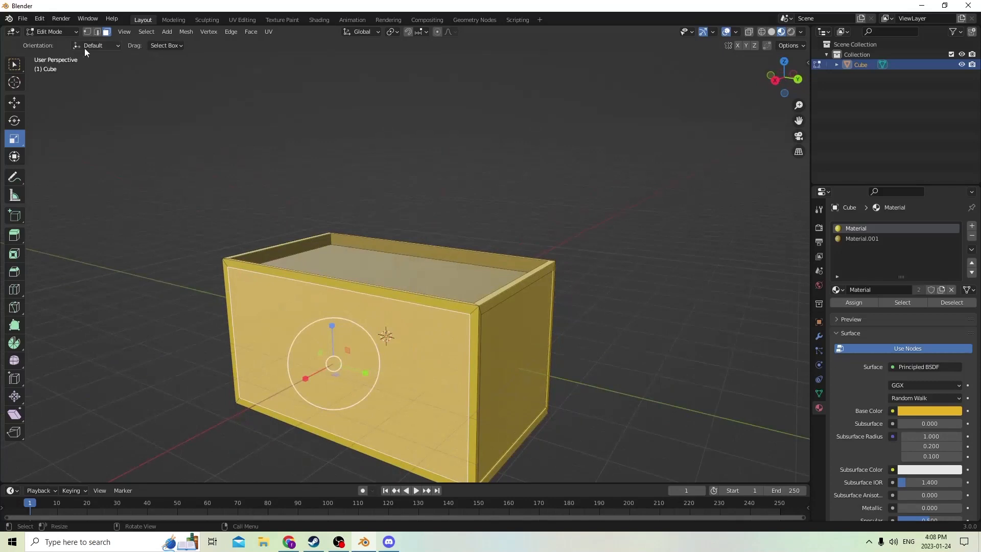
middle_click_drag(277, 221, 500, 410)
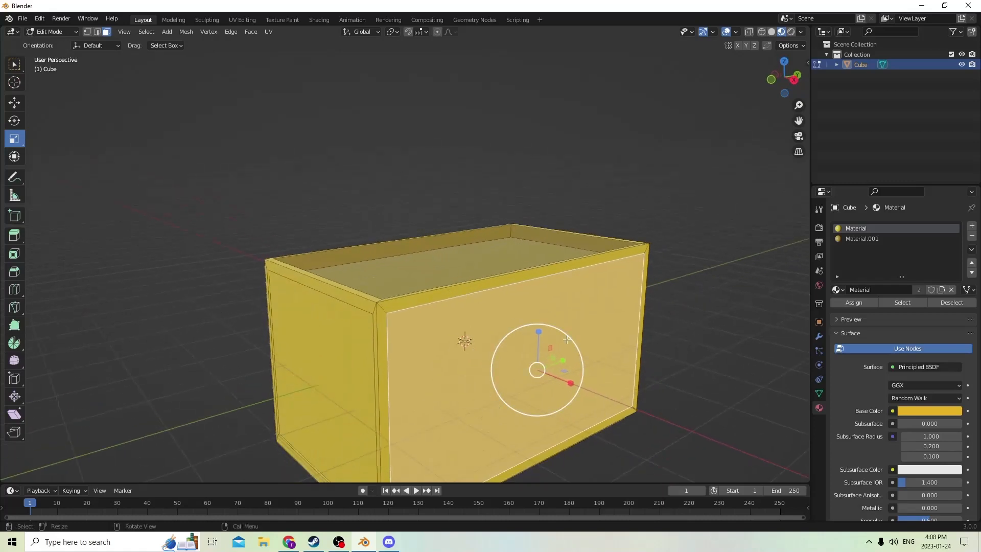
middle_click_drag(566, 339, 324, 290)
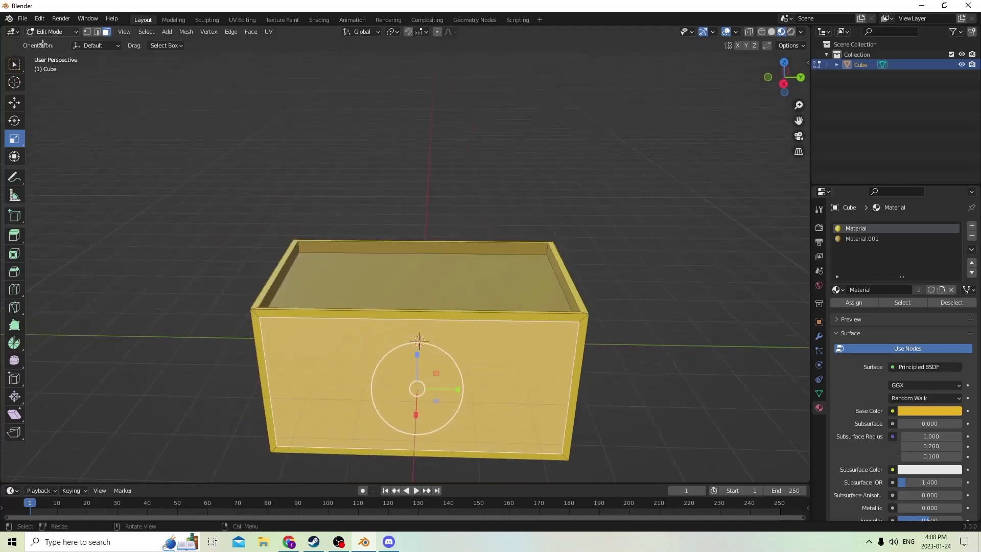
middle_click_drag(296, 251, 301, 179)
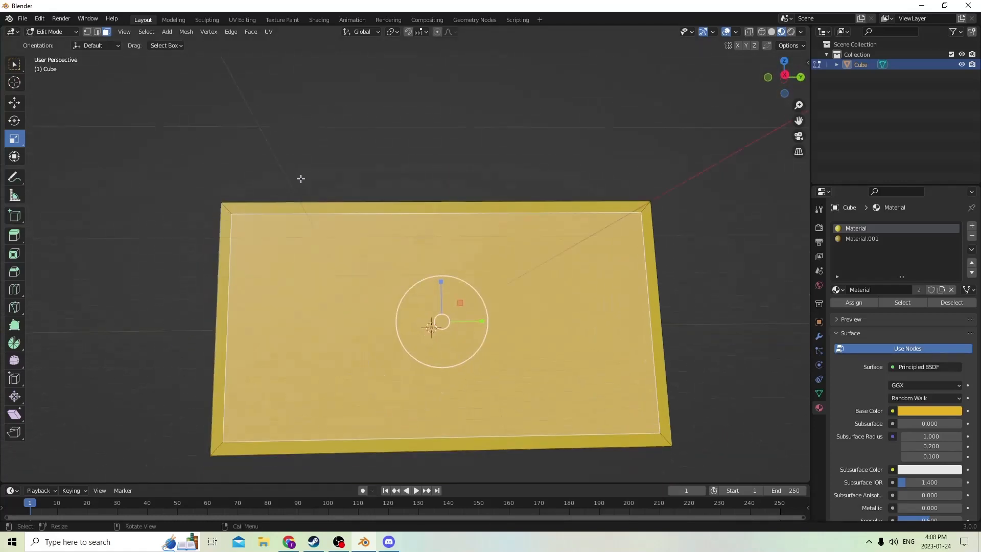
middle_click_drag(329, 209, 326, 250)
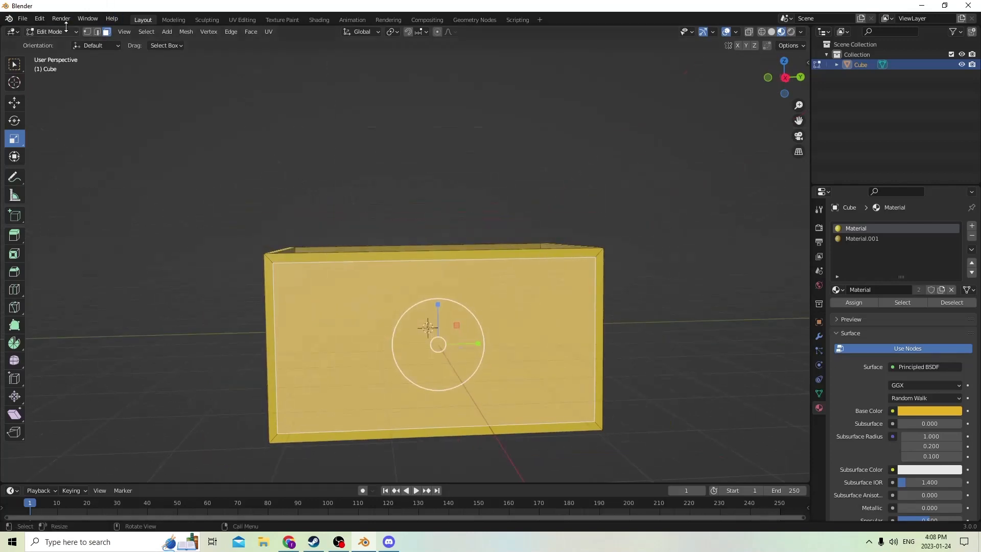
Undo the panel extrusion, scaling and inset, back to the plain box with its four outer side faces selected
left_click(40, 19)
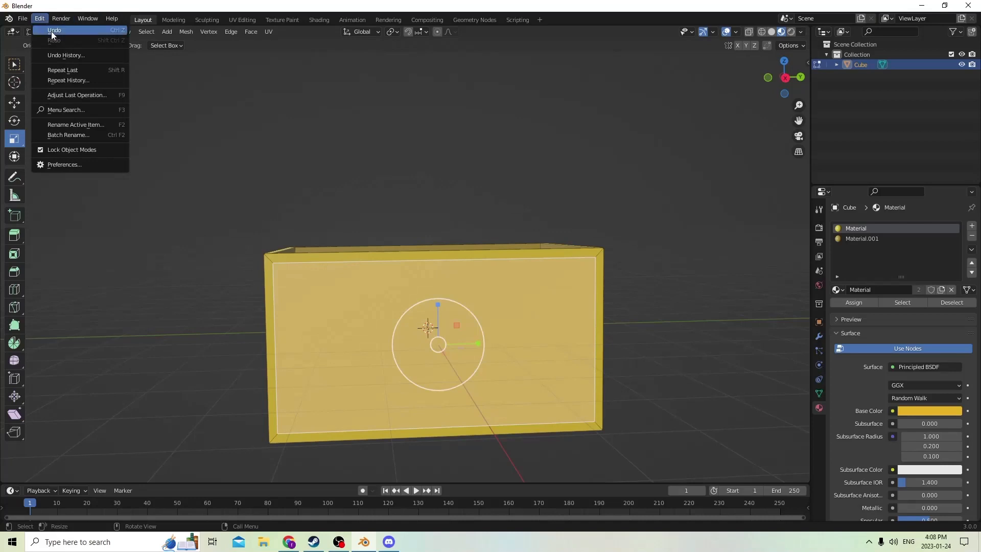
left_click(55, 32)
left_click(41, 20)
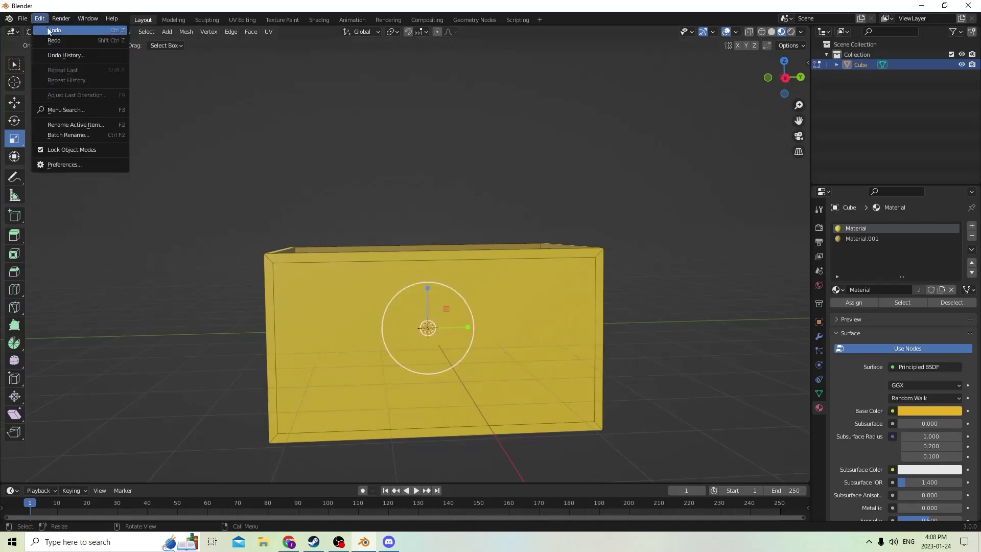
left_click(47, 28)
left_click(36, 20)
left_click(46, 33)
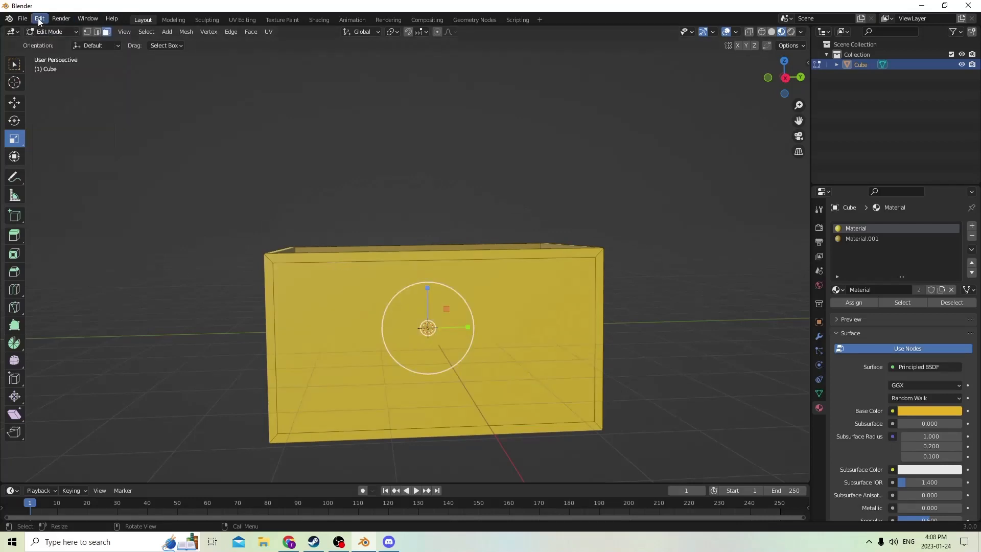
left_click(40, 20)
left_click(46, 30)
left_click(39, 20)
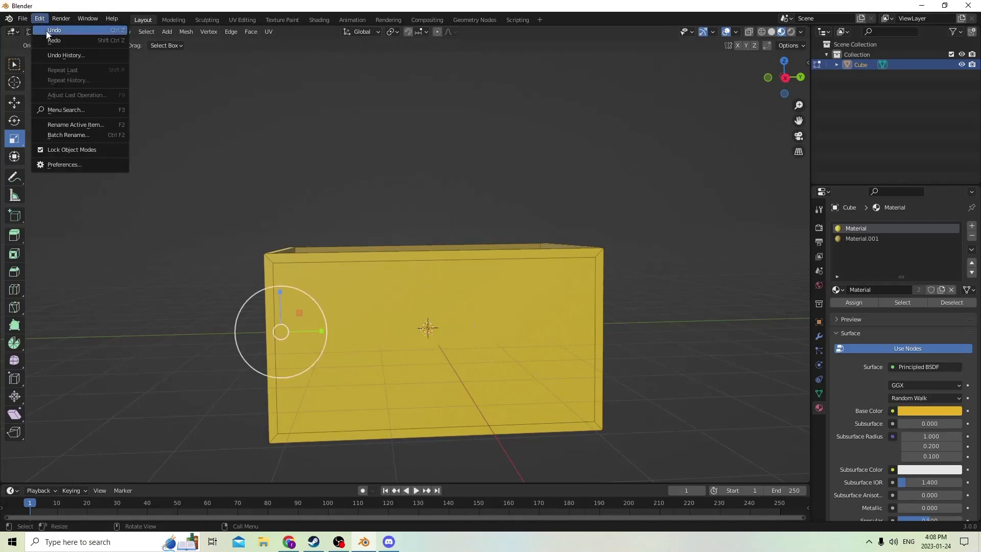
left_click(46, 30)
left_click(40, 20)
left_click(46, 29)
left_click(40, 20)
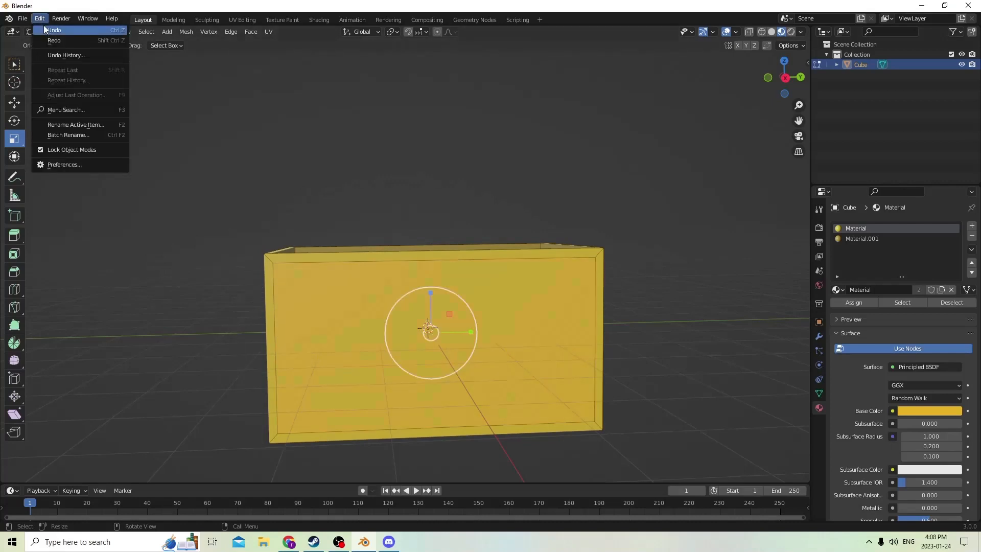
left_click(46, 30)
left_click(40, 20)
left_click(46, 30)
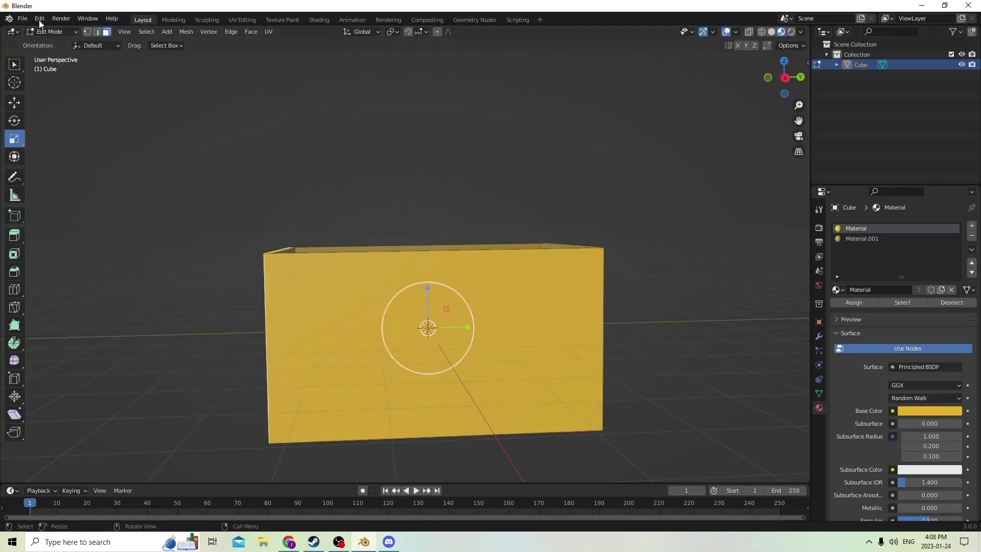
left_click(40, 20)
Inset the four selected side faces individually to leave a narrow border around each panel
middle_click_drag(161, 94, 544, 182)
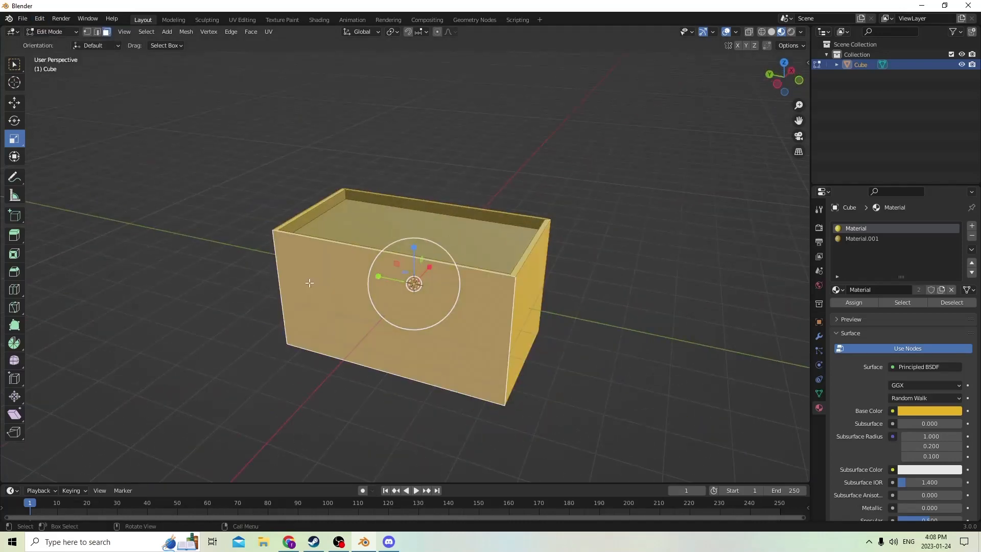
middle_click_drag(309, 282, 477, 265)
middle_click_drag(591, 267, 694, 300)
key("i")
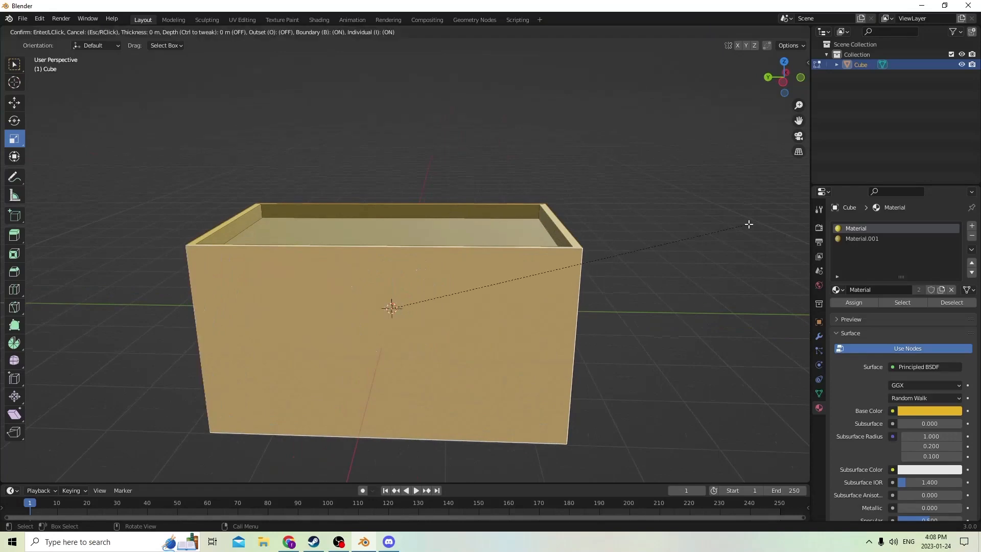
left_click(740, 223)
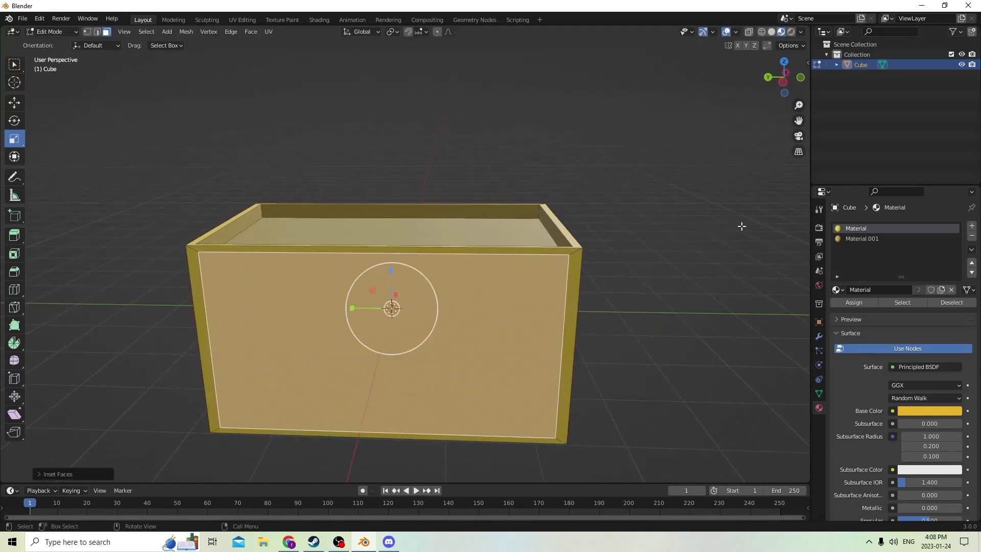
Scale the four inset panels down along Z to widen their upper and lower borders
middle_click_drag(740, 223, 385, 241)
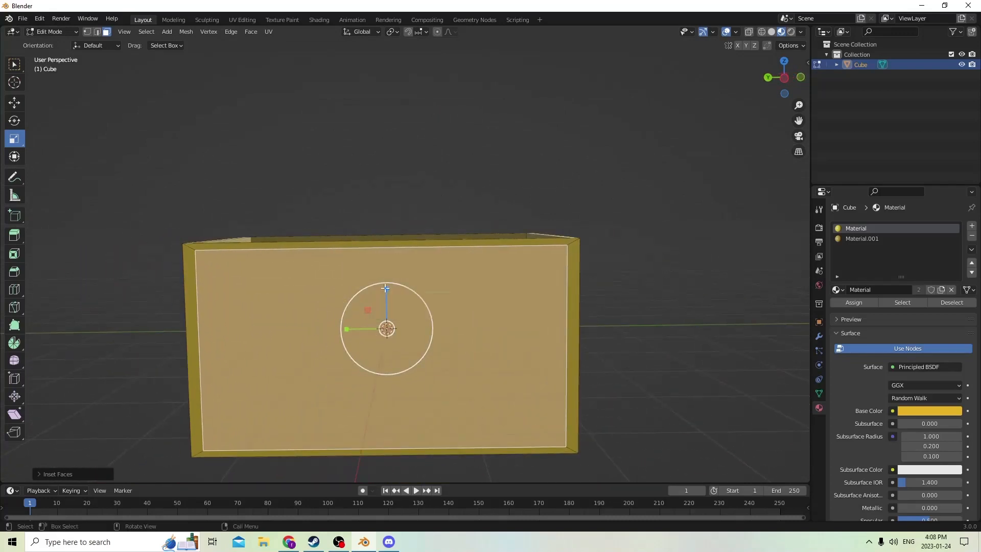
left_click_drag(386, 289, 321, 289)
middle_click_drag(320, 289, 515, 299)
middle_click_drag(591, 196, 314, 314)
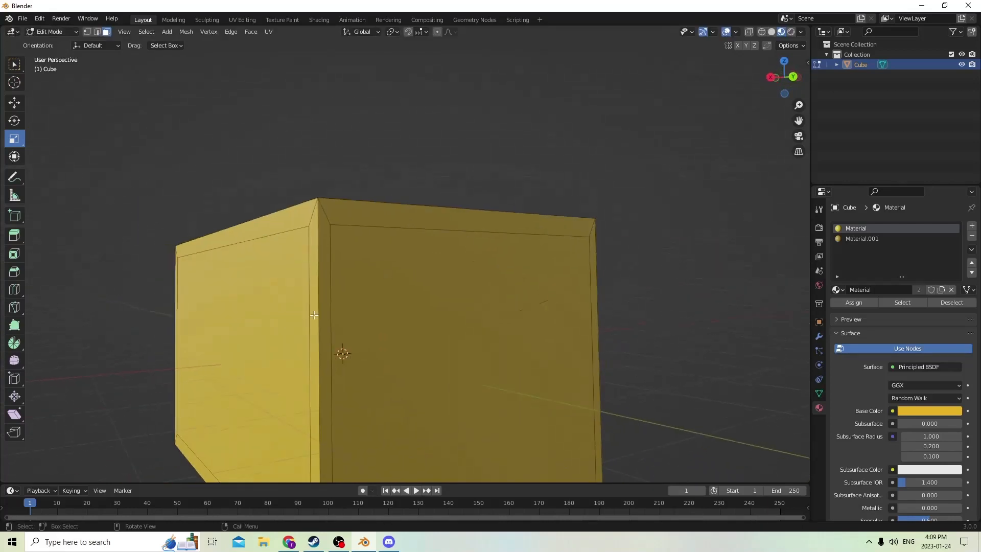
Extrude the inset panels on the two long sides in place and scale them slightly inward along X
middle_click_drag(243, 289, 409, 367)
left_click(285, 339)
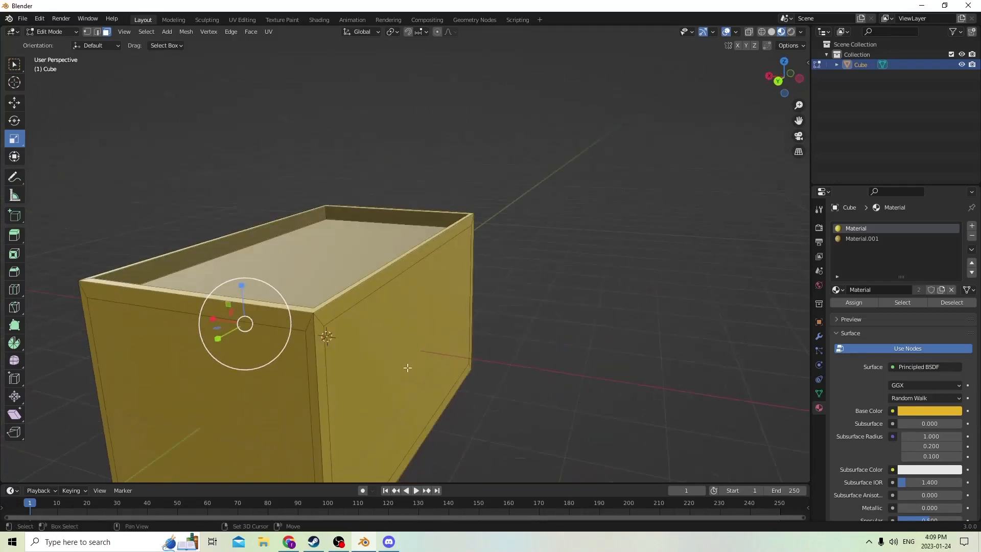
left_click(409, 367)
middle_click_drag(529, 365, 426, 354)
left_click(411, 342)
middle_click_drag(304, 330, 402, 348)
mouse_move(273, 368)
middle_mouse_down()
mouse_move(208, 337)
mouse_move(276, 349)
middle_mouse_up()
left_click(256, 370, "shift")
key("e")
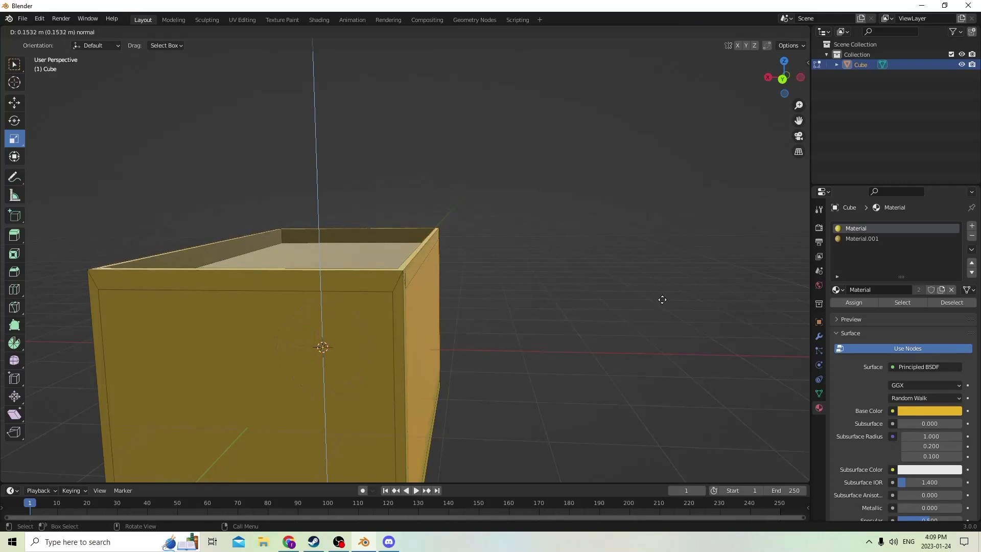
left_click(662, 299)
middle_click_drag(661, 300, 652, 300)
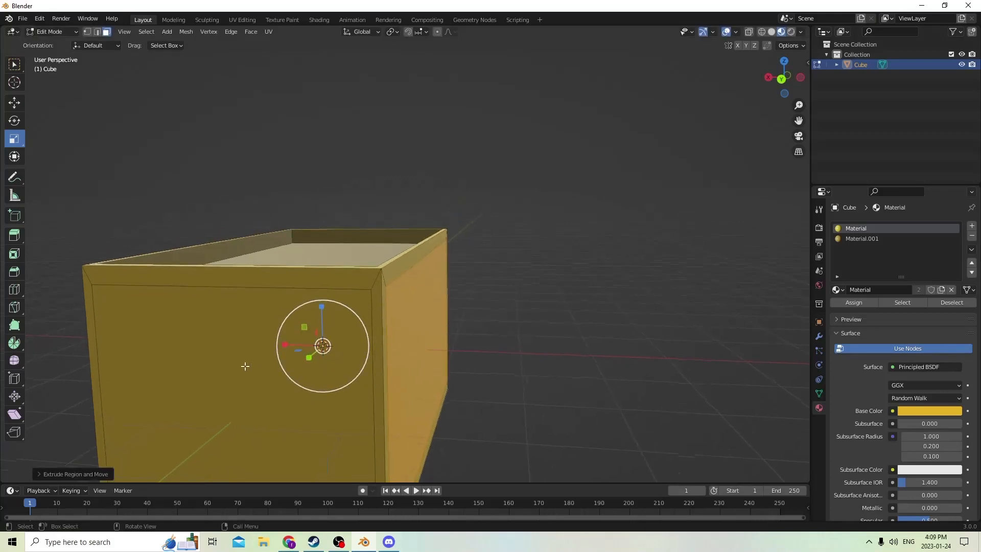
middle_click_drag(245, 367, 228, 331)
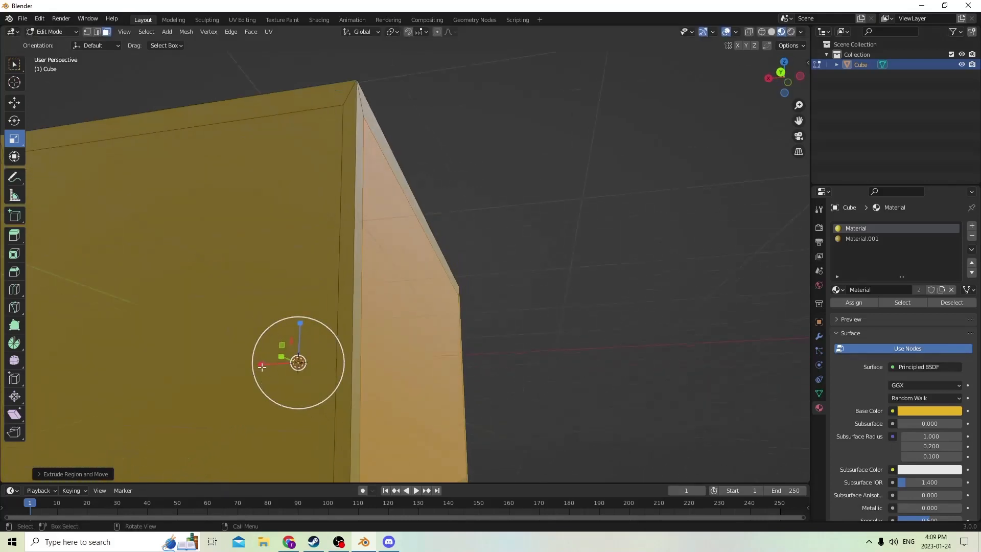
left_click_drag(263, 367, 263, 366)
scroll(246, 324, "down", 2)
Extrude the inset panels on the two short end sides in place and scale them slightly inward along Y
middle_click_drag(246, 324, 305, 362)
left_click(462, 353)
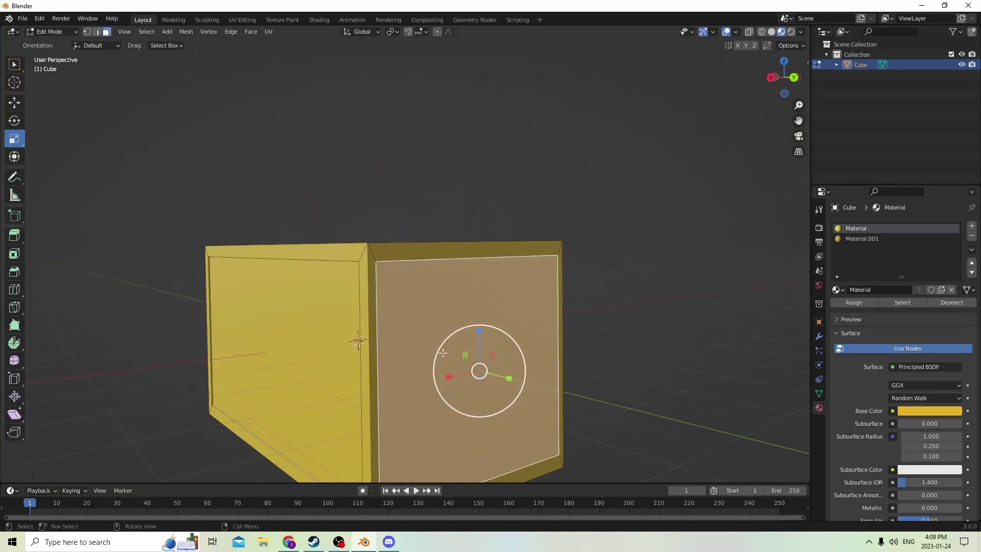
middle_click_drag(461, 353, 593, 357)
middle_click_drag(356, 340, 288, 316)
key("e")
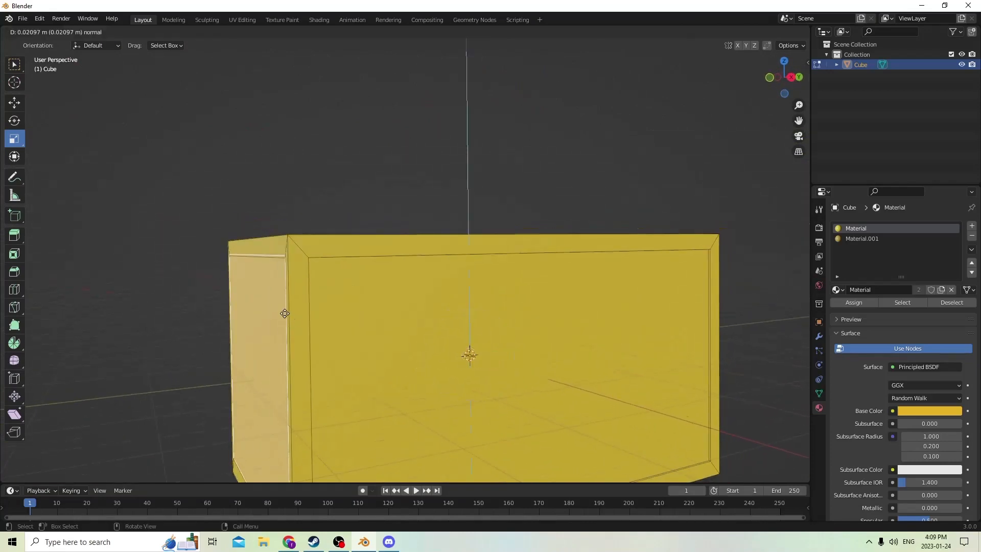
left_click(279, 308)
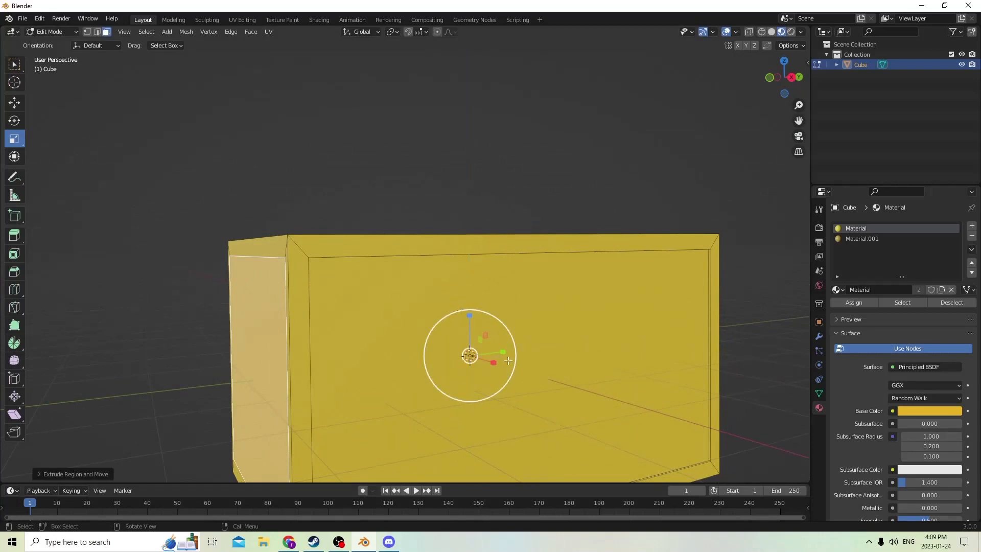
left_click_drag(502, 352, 499, 353)
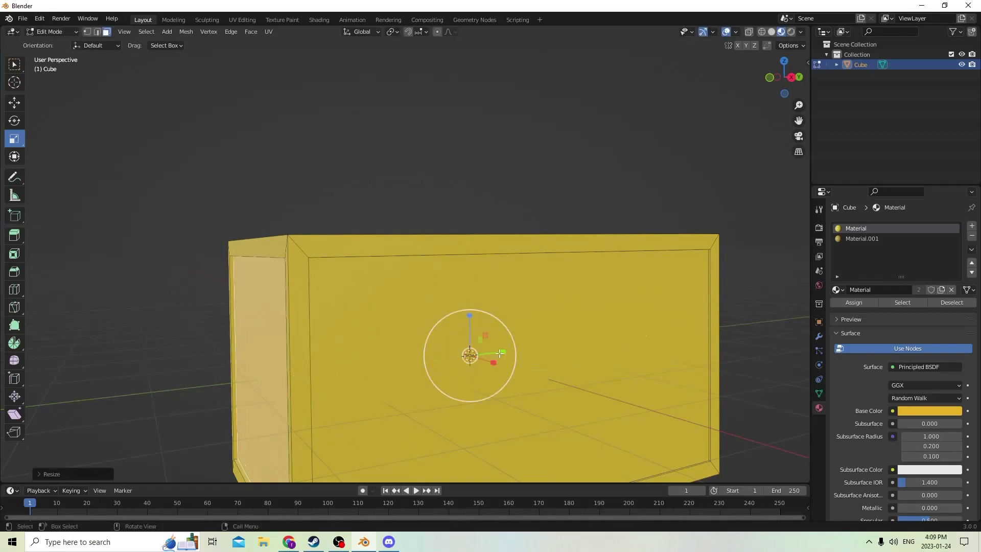
middle_click_drag(398, 306, 250, 335)
left_click(538, 191)
Select both recessed short end panels and assign them a new material with a red base colour
scroll(587, 256, "down", 1)
middle_click_drag(587, 256, 694, 224)
scroll(694, 224, "down", 1)
middle_click_drag(519, 285, 479, 267)
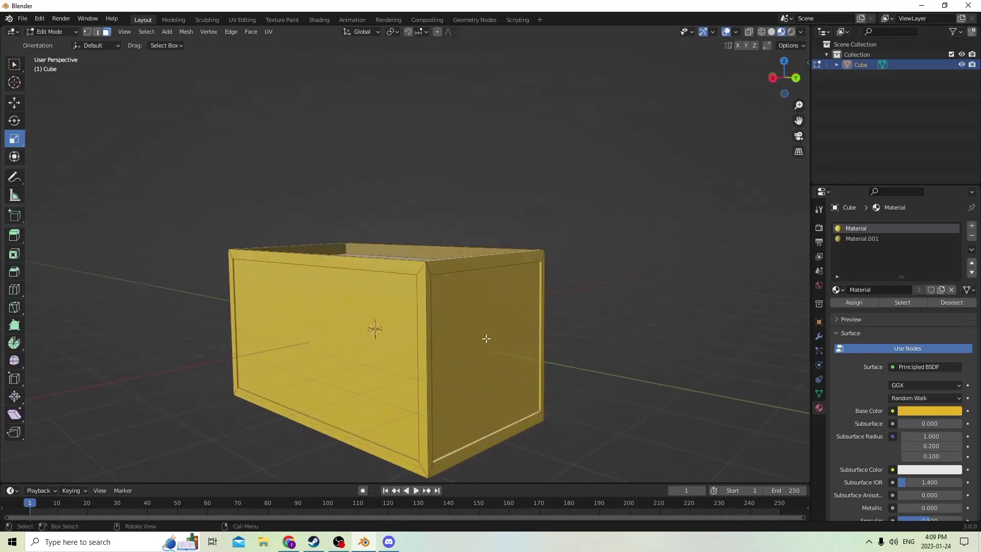
left_click(482, 340)
middle_click_drag(482, 340, 510, 325)
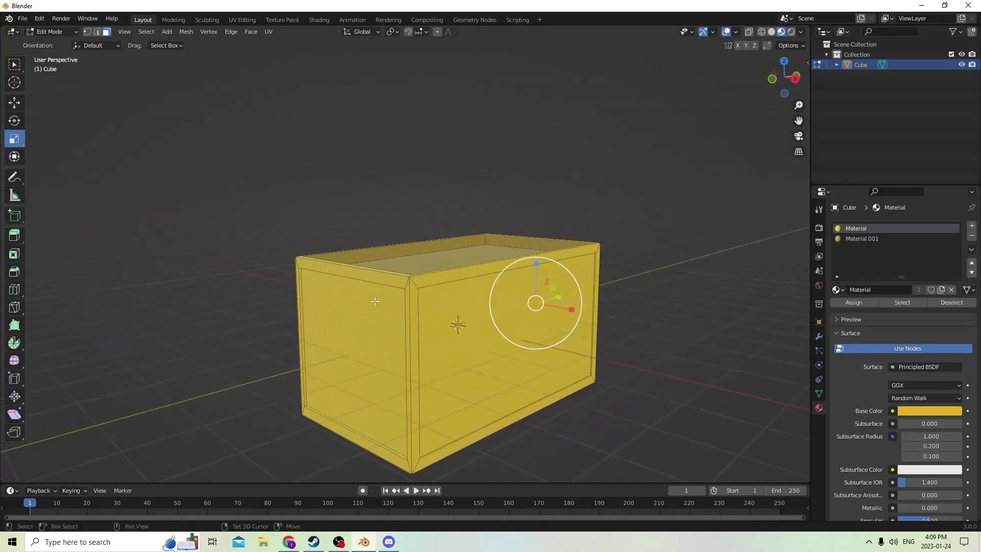
middle_click_drag(372, 318, 455, 257)
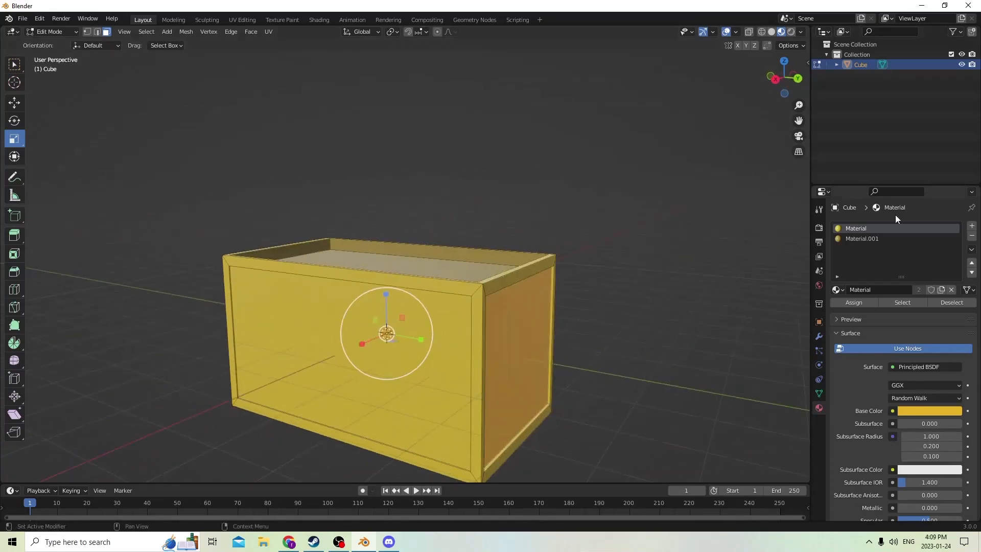
left_click(972, 225)
left_click(881, 290)
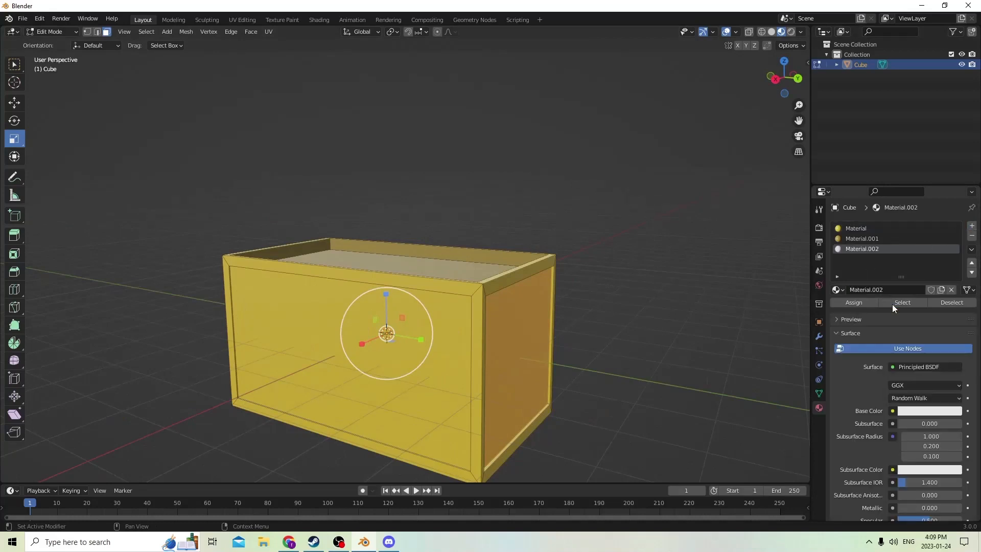
left_click(914, 410)
left_click_drag(905, 299, 909, 338)
left_click(843, 298)
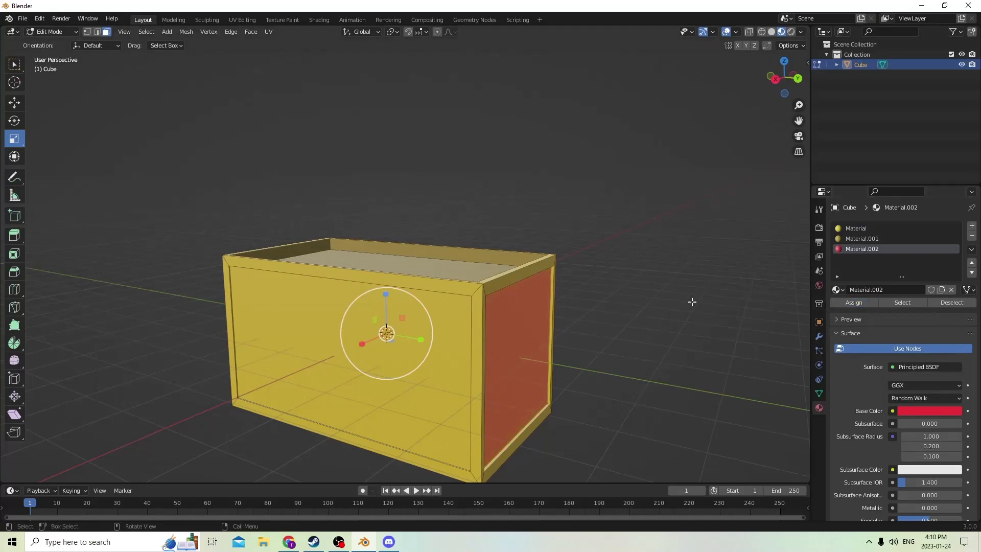
left_click(577, 325)
Select both recessed long side panels and assign them a new material with a bright green base colour, hue 0.329 and saturation 0.938
middle_click_drag(436, 274, 286, 307)
left_click(387, 300)
middle_click_drag(374, 319, 408, 298)
left_click(393, 309, "shift")
left_click(971, 226)
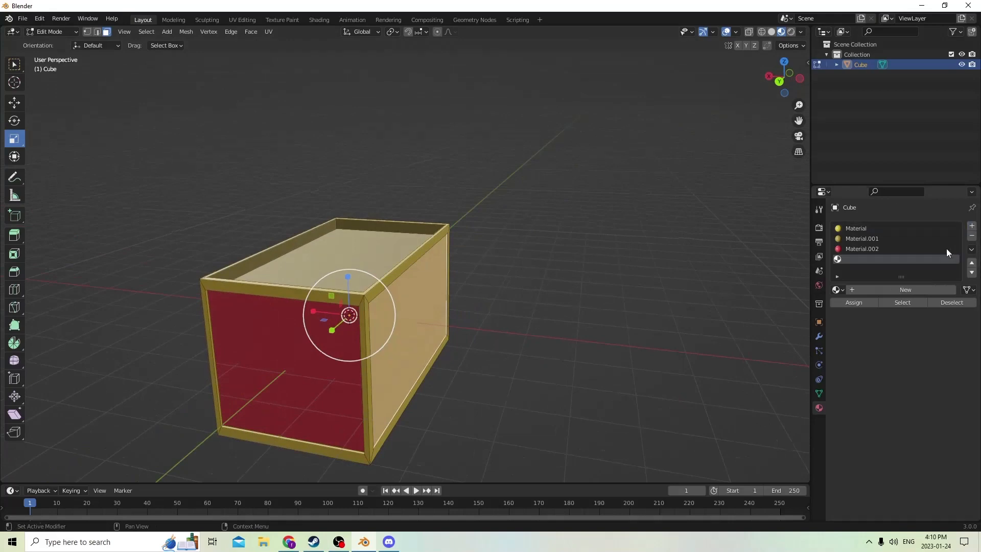
left_click(908, 289)
left_click(918, 410)
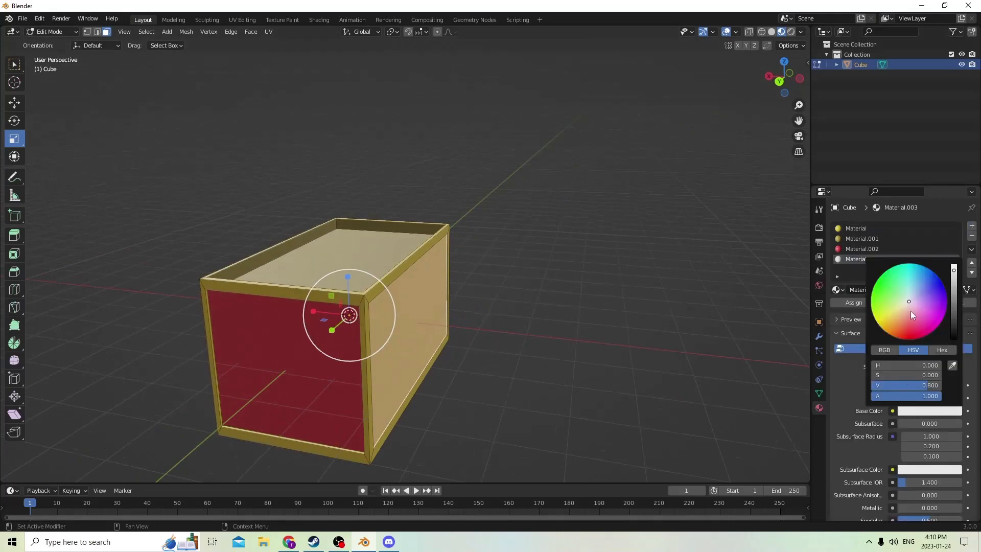
left_click_drag(908, 303, 886, 291)
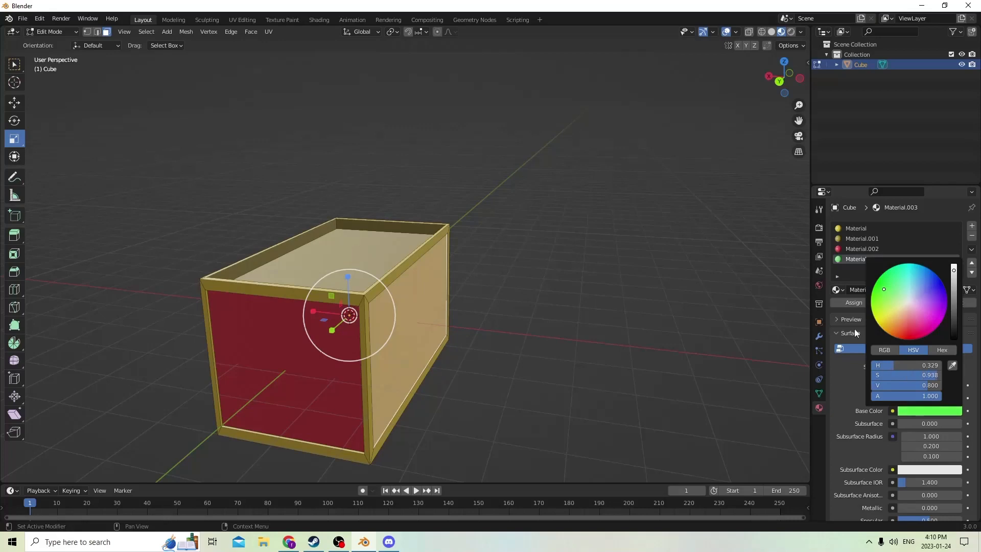
left_click(843, 304)
left_click(460, 296)
Examine the box's green and red side panels, golden frame and recessed top from several angles
middle_click_drag(460, 295, 436, 280)
left_click(398, 272)
middle_click_drag(599, 303, 221, 305)
left_click(517, 160)
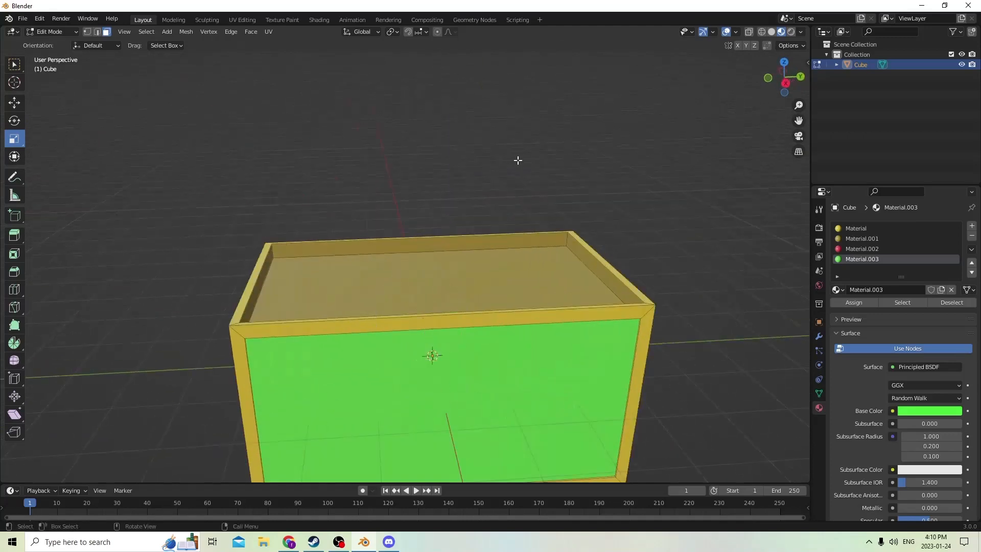
scroll(517, 159, "down", 3)
middle_click_drag(517, 159, 372, 196)
scroll(405, 145, "up", 3)
scroll(538, 150, "down", 2)
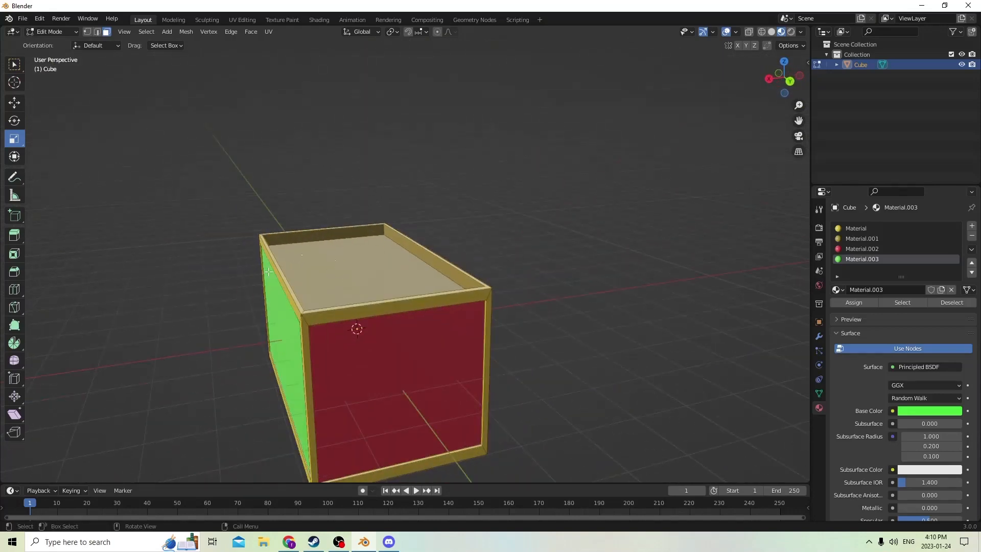
middle_click_drag(269, 271, 409, 241)
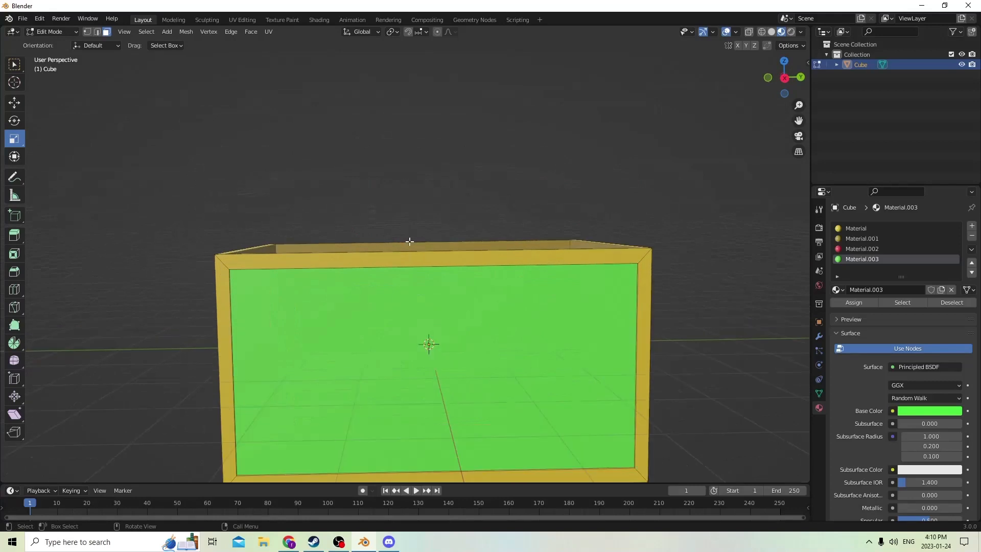
scroll(409, 241, "down", 1)
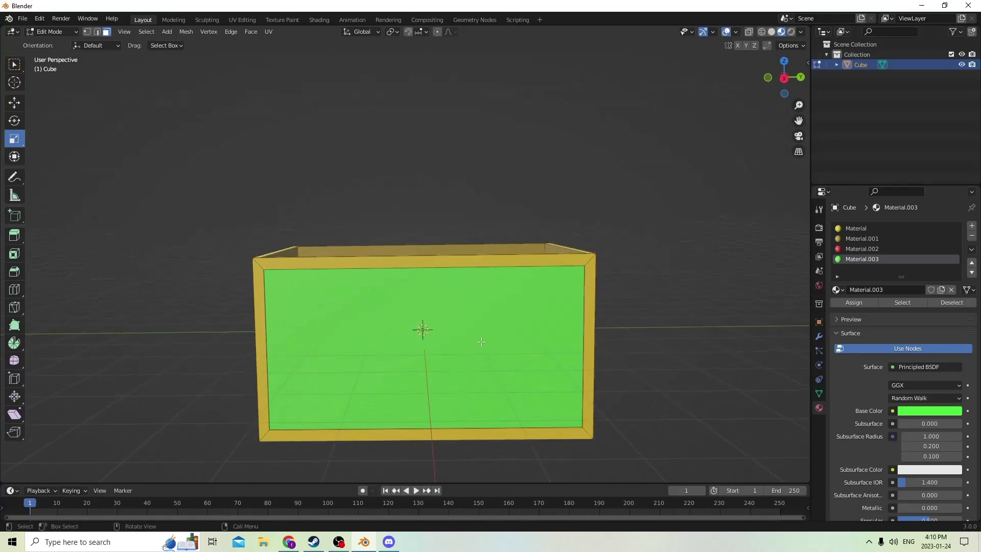
middle_click_drag(421, 338, 429, 316)
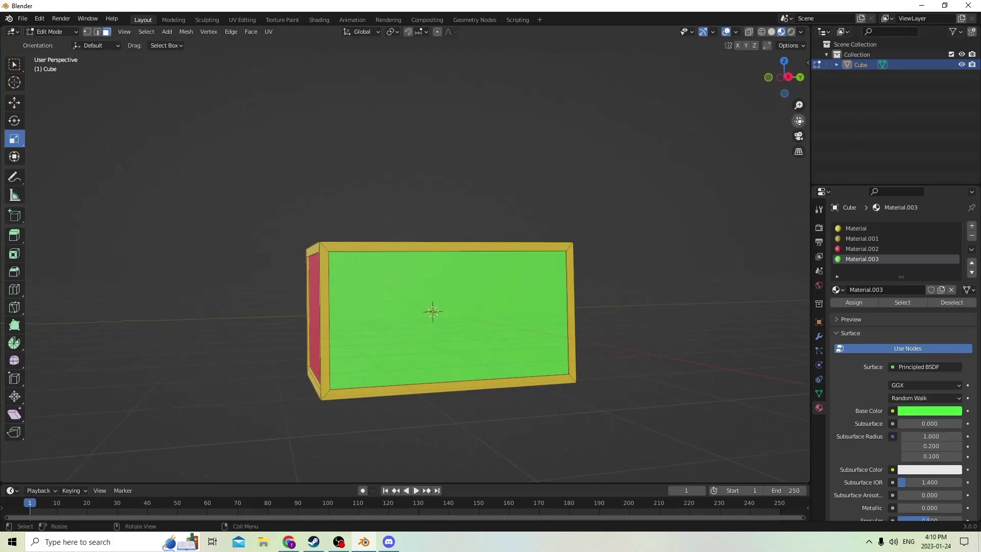
left_click_drag(799, 120, 736, 54)
middle_click_drag(644, 201, 592, 226)
scroll(626, 208, "up", 1)
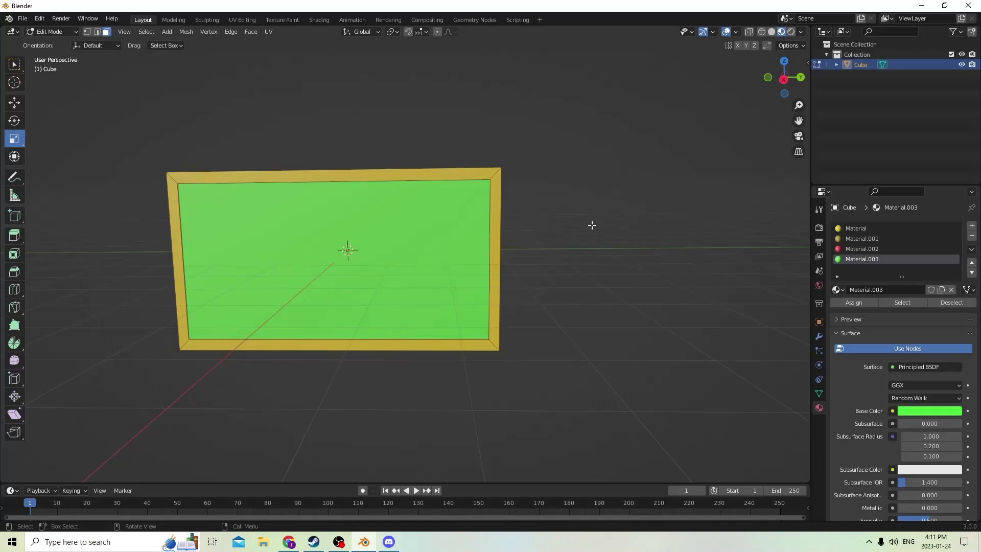
middle_click_drag(554, 236, 587, 272)
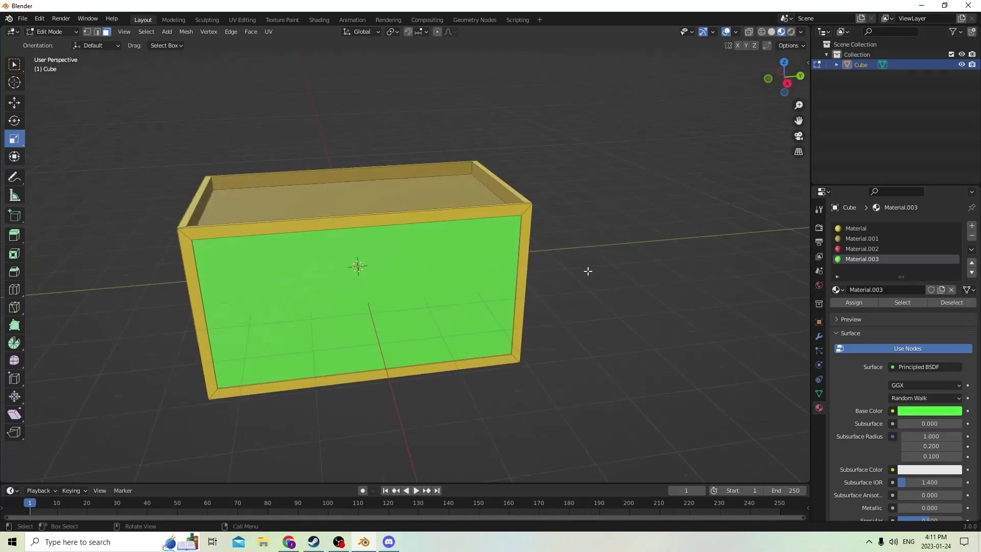
Duplicate the finished box in Object Mode and move the copy along negative Y, clear of the original
key("Tab")
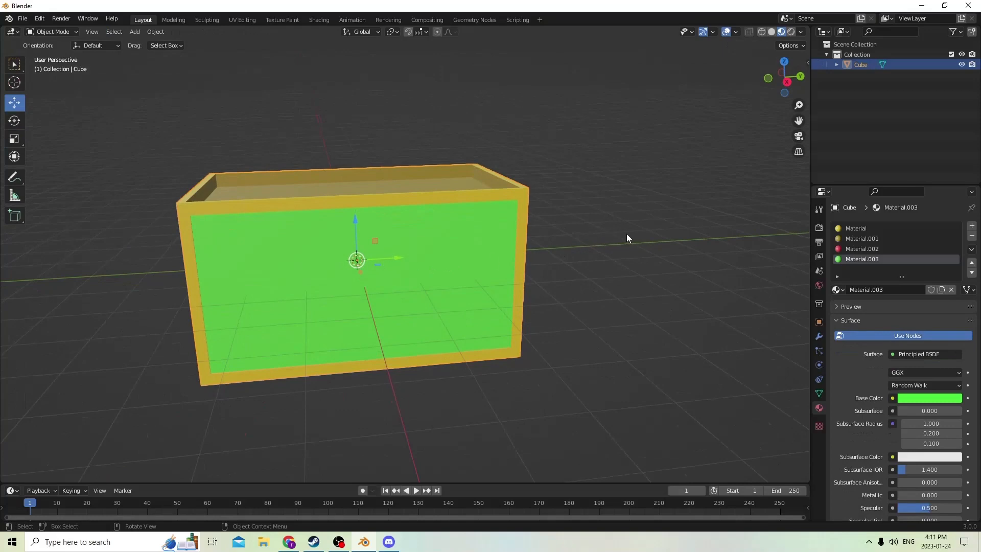
left_click(626, 237)
left_click(435, 251)
key("shift+d")
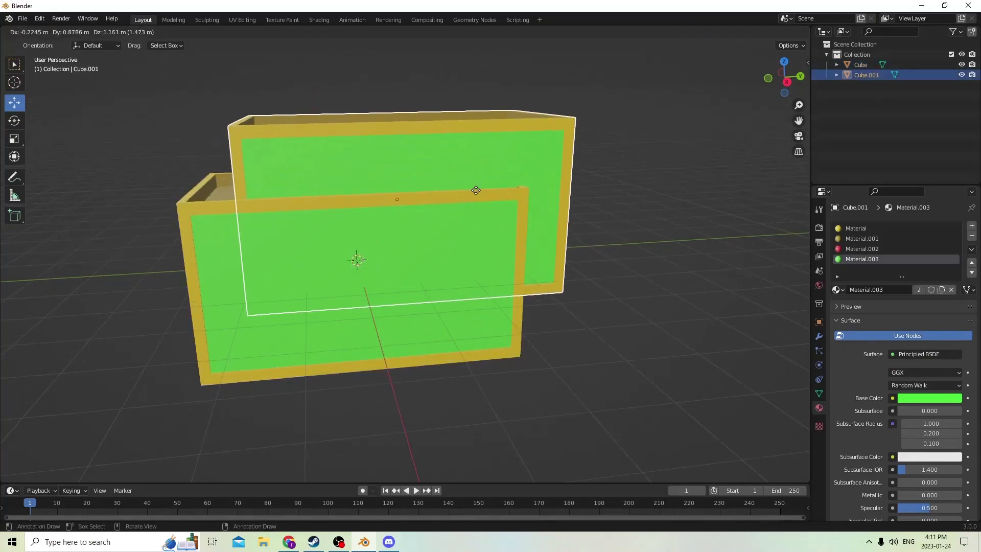
right_click(486, 200)
scroll(485, 201, "down", 4)
middle_click_drag(485, 202, 436, 272)
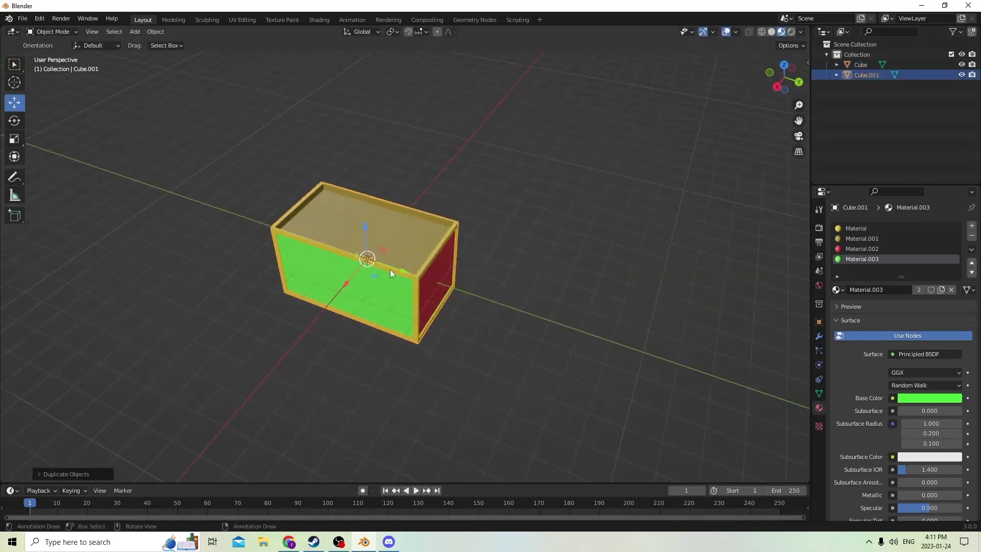
left_click_drag(399, 268, 179, 176)
middle_click_drag(180, 176, 212, 134)
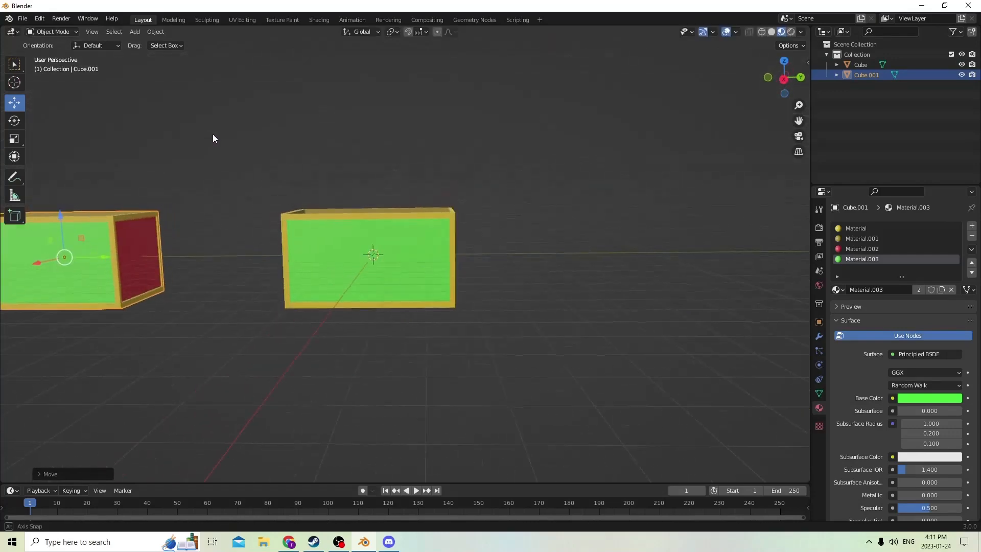
middle_click_drag(251, 183, 232, 231)
Add a cylinder mesh at the centre of the original box
left_click_drag(371, 270, 361, 268)
scroll(357, 268, "up", 3)
middle_click_drag(357, 267, 242, 233)
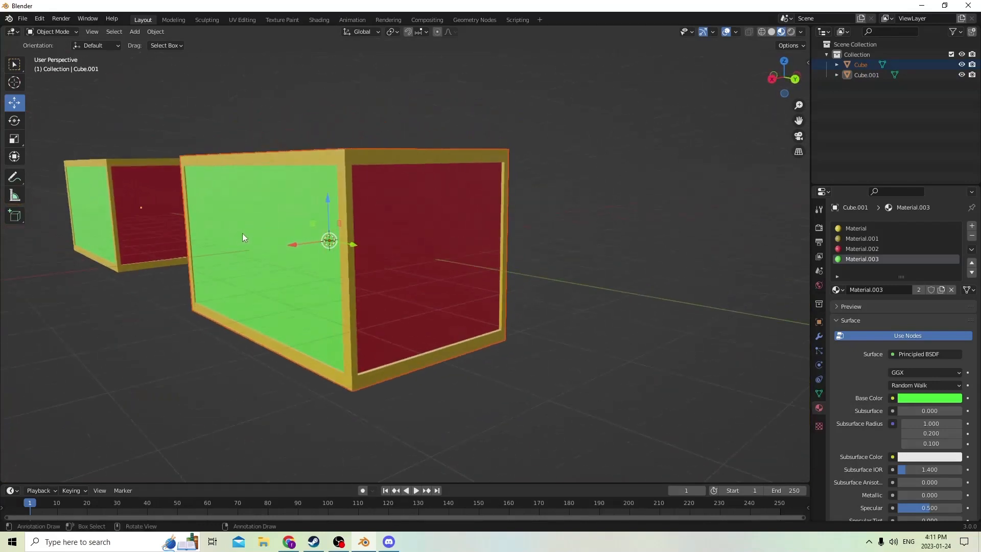
middle_click_drag(111, 205, 602, 305)
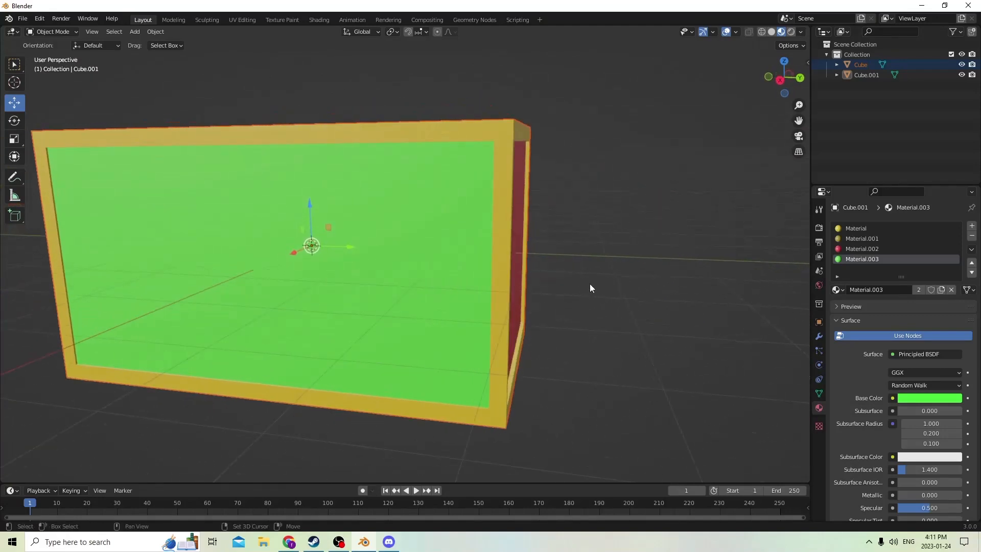
key("shift+a")
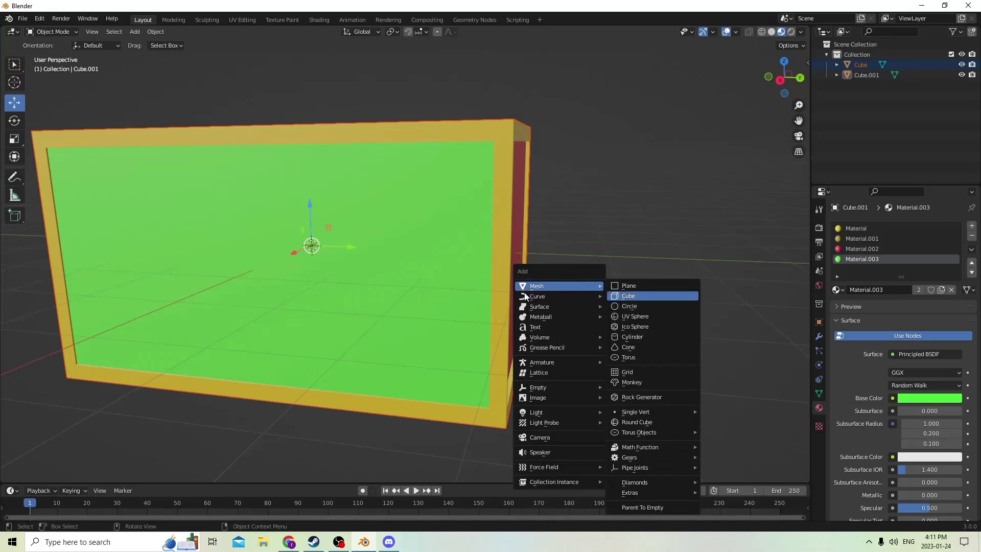
left_click(626, 335)
middle_click_drag(562, 292, 493, 297)
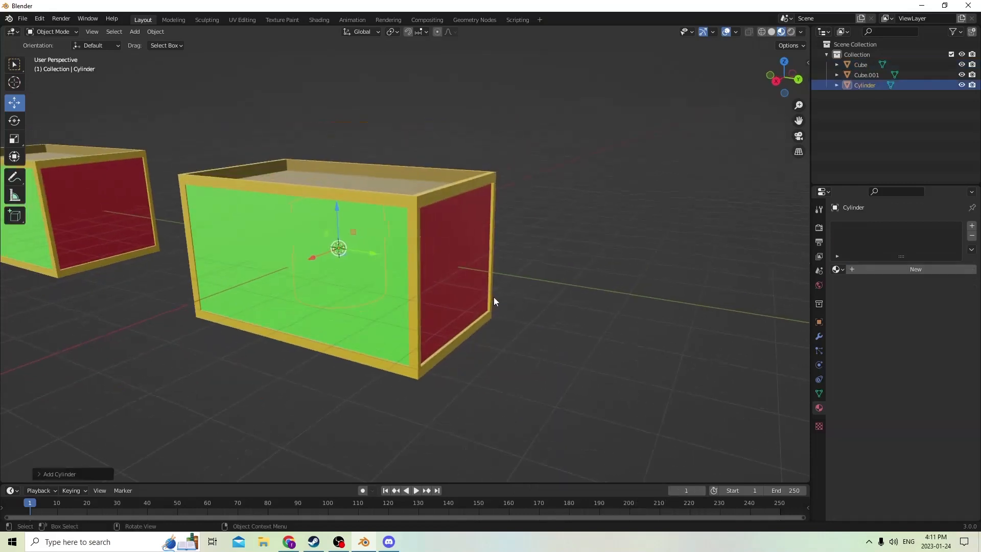
Rotate the cylinder 90° about Y and lower it to about -1.67 m on Z, below the box's underside
left_click(818, 321)
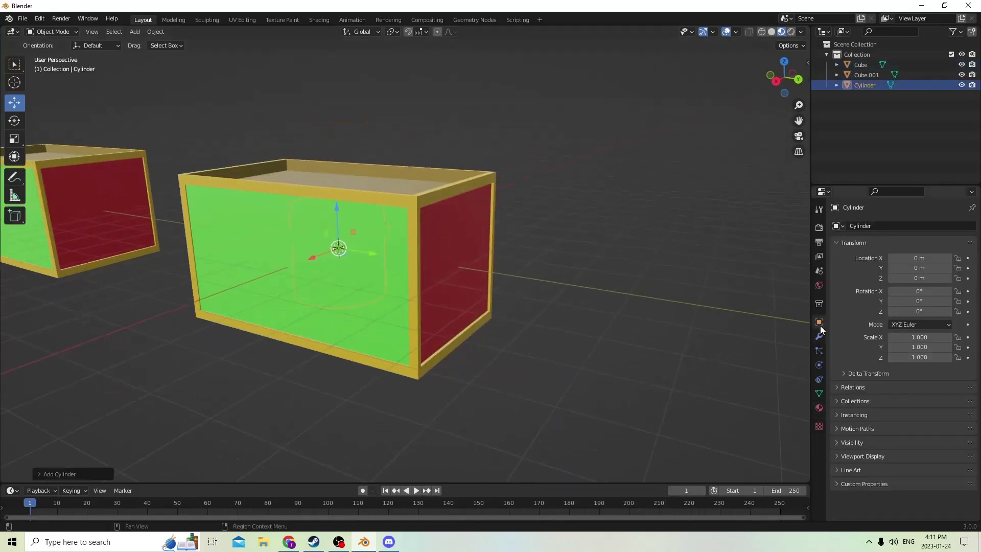
left_click(920, 302)
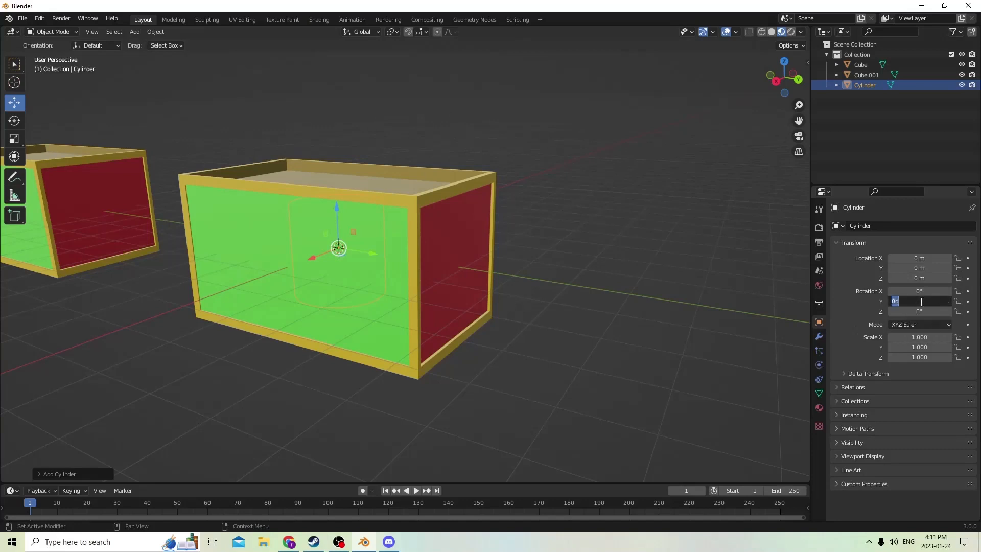
key("Return")
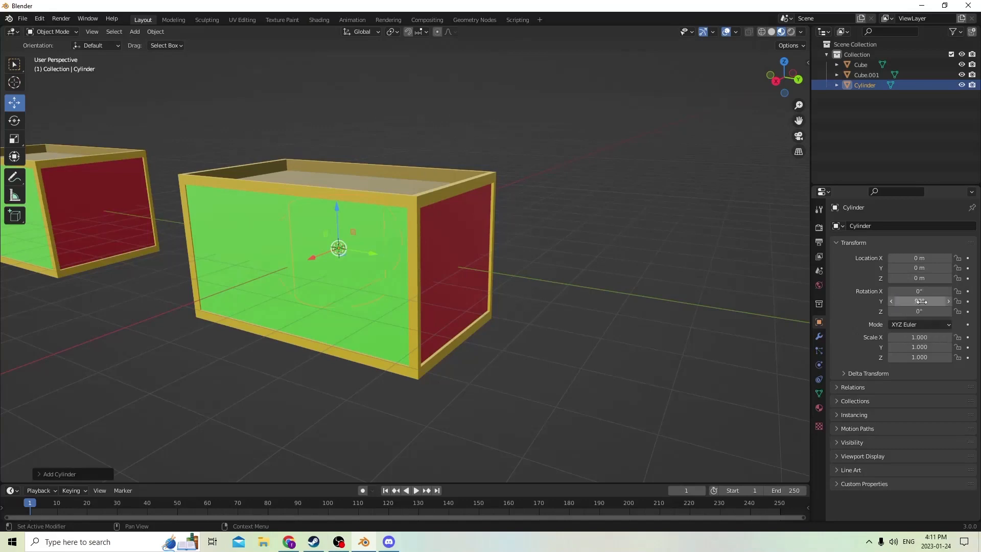
middle_click_drag(381, 188, 562, 149)
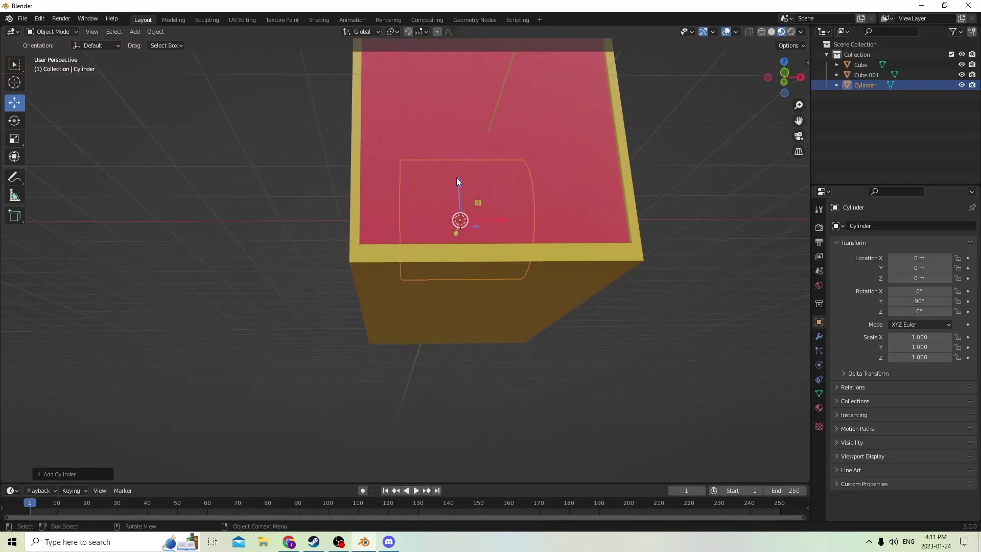
left_click_drag(458, 184, 448, 281)
middle_click_drag(447, 283, 421, 284)
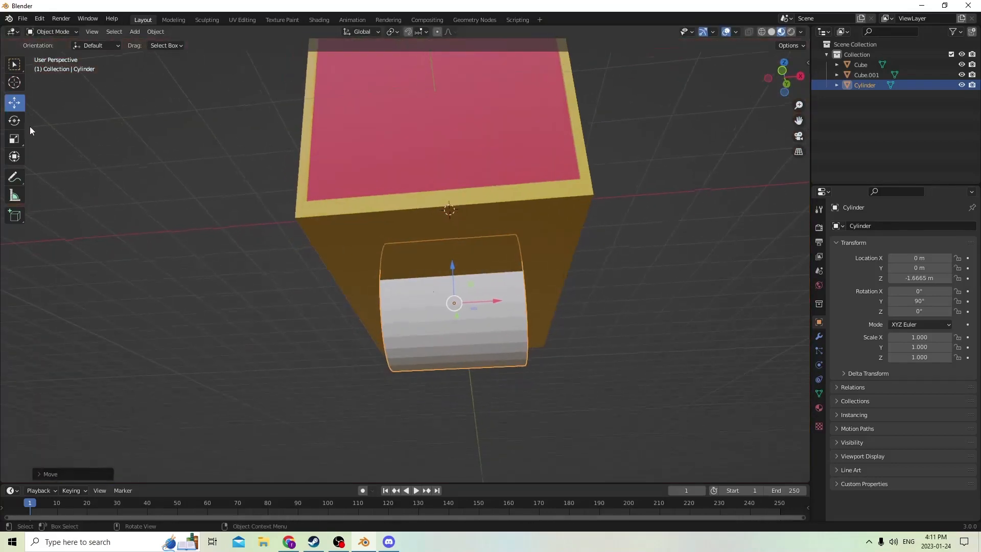
Flatten the cylinder along global X into a narrow wheel with a local Z scale of about 0.212
left_click(14, 139)
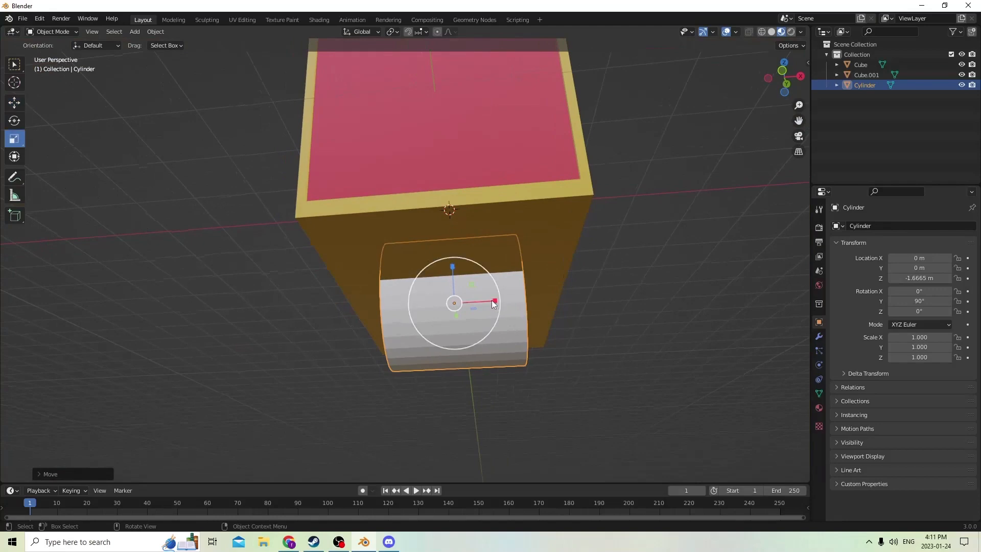
left_click_drag(495, 301, 455, 302)
middle_click_drag(462, 304, 452, 322)
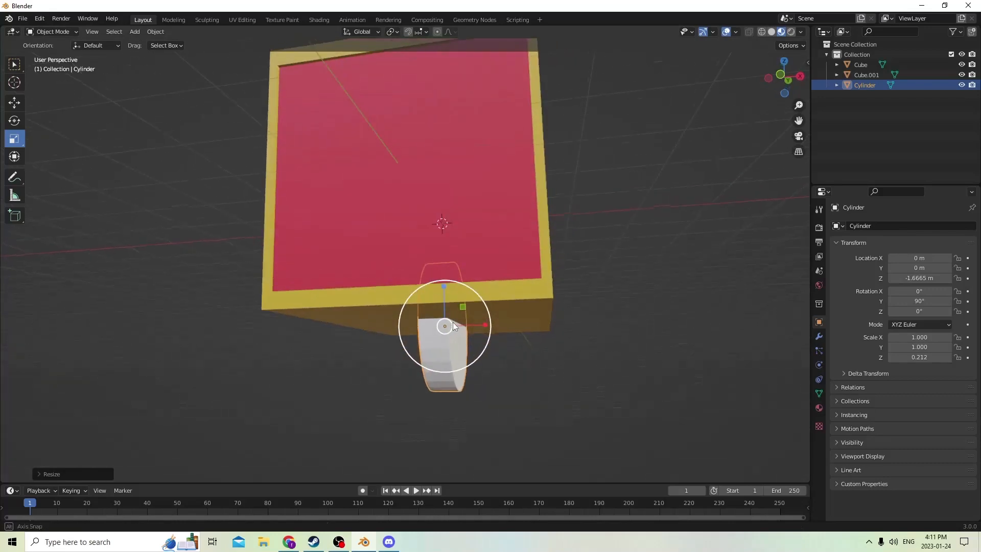
Try moving the wheel cylinder out of the box along X, and reset its X location to 0 m
left_click(14, 103)
middle_click_drag(240, 175, 336, 271)
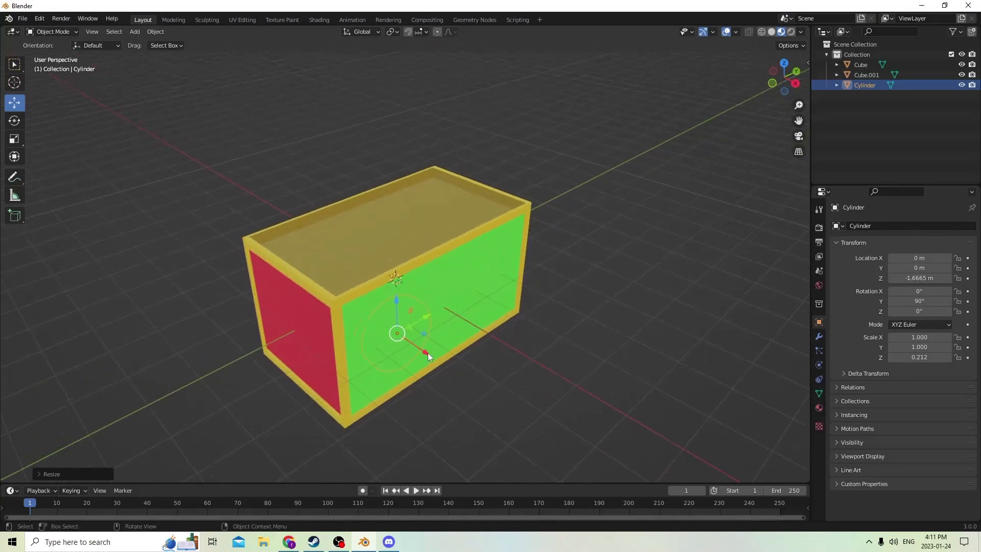
left_click_drag(428, 356, 508, 383)
middle_click_drag(507, 383, 457, 339)
left_click(912, 259)
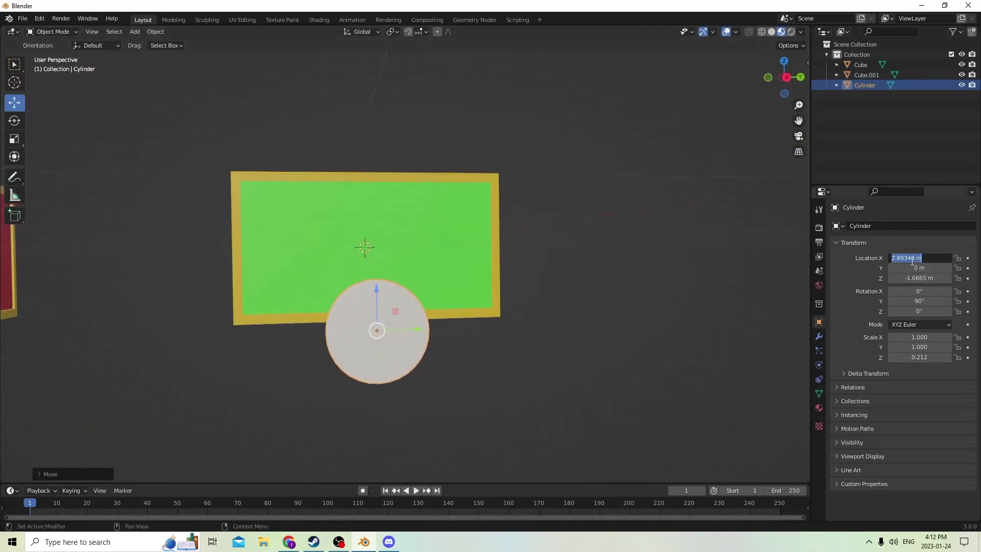
type("0")
key("Return")
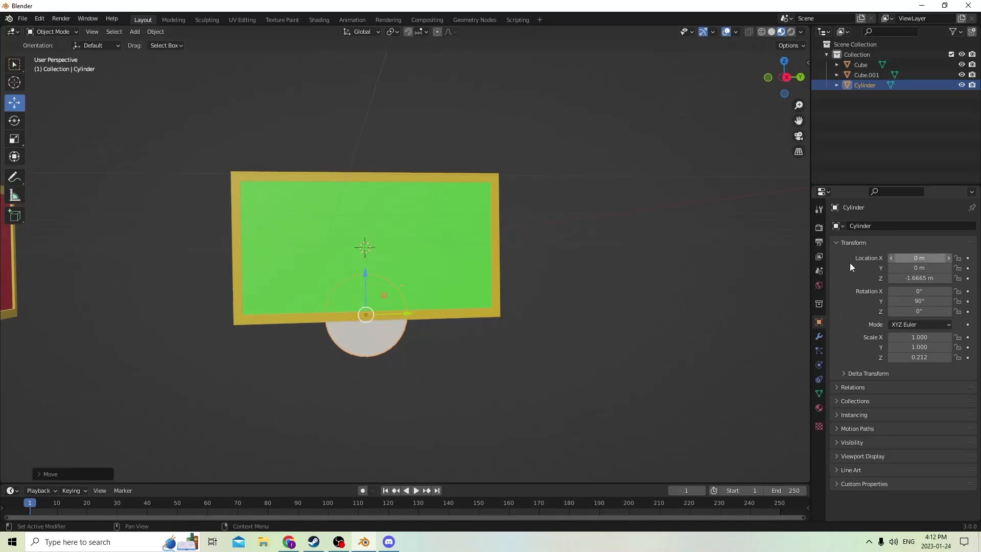
Move the wheel cylinder out beside the green panel to about 3.49 m on X and set its Y and Z locations to 0
middle_click_drag(540, 255, 590, 279)
left_click_drag(428, 326, 546, 361)
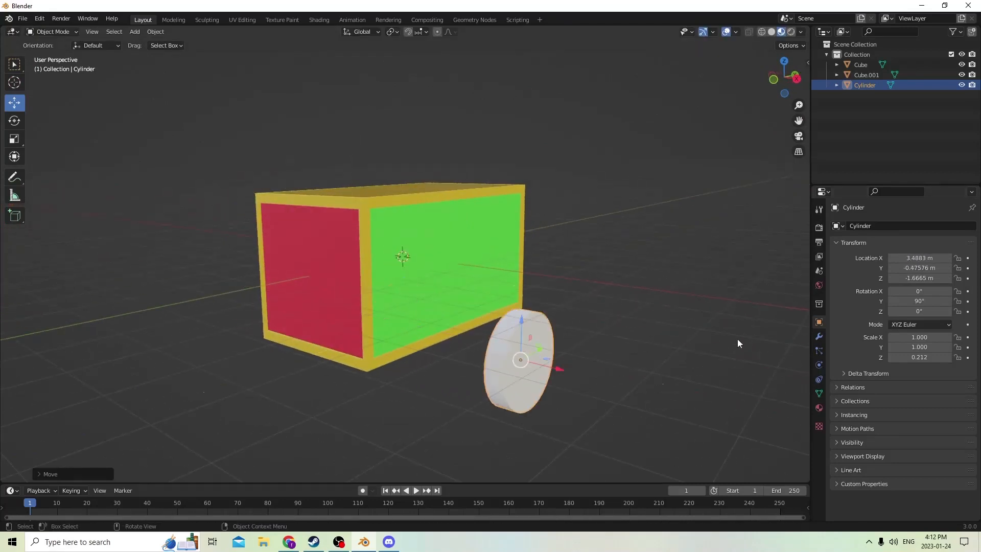
left_click(926, 268)
left_click(922, 278)
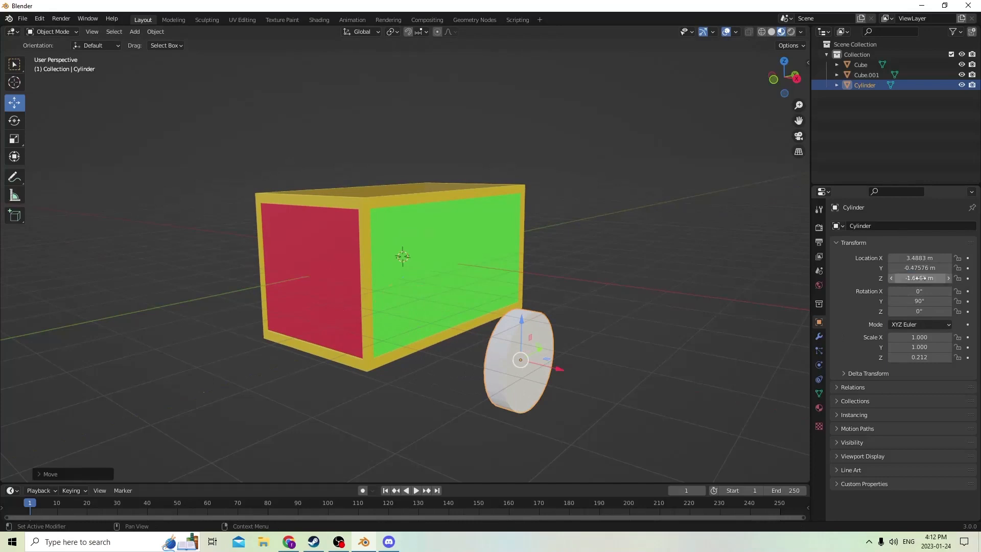
type("0")
key("Return")
middle_click_drag(665, 278, 477, 289)
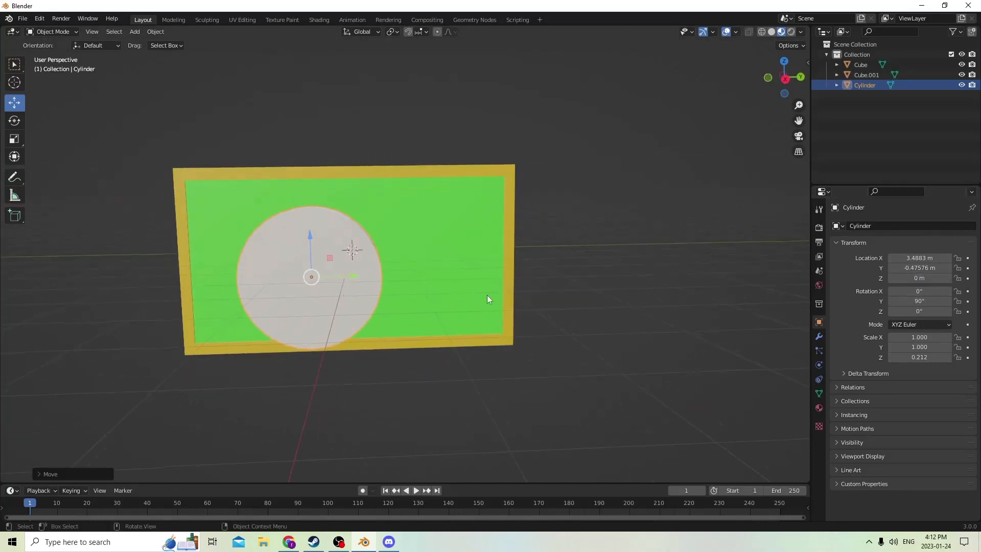
left_click(917, 267)
type("0")
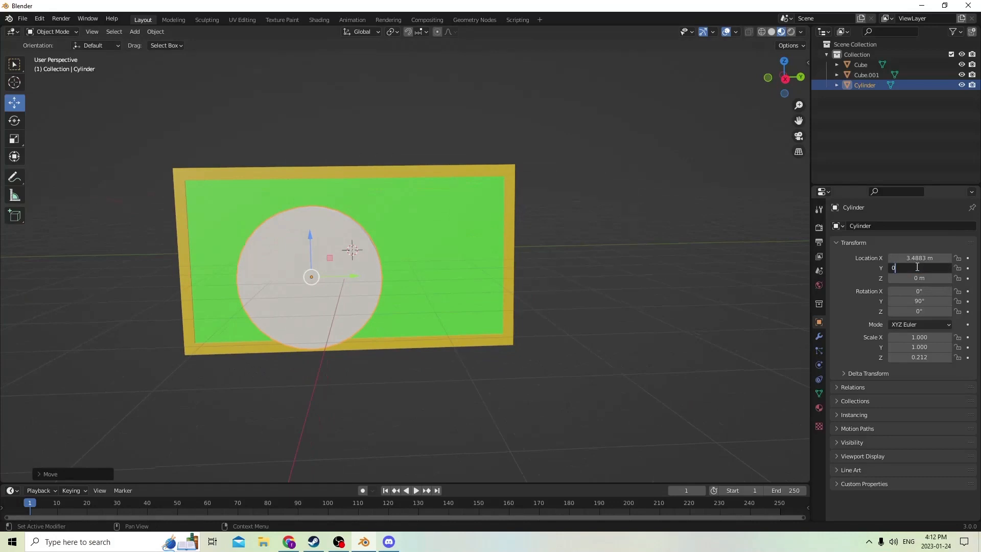
key("Return")
Duplicate the wheel cylinder in place and scale the copy uniformly down to about 0.708 in diameter scale
middle_click_drag(537, 298, 486, 302)
middle_click_drag(452, 223, 405, 176)
scroll(398, 179, "up", 2)
middle_click_drag(381, 216, 370, 210)
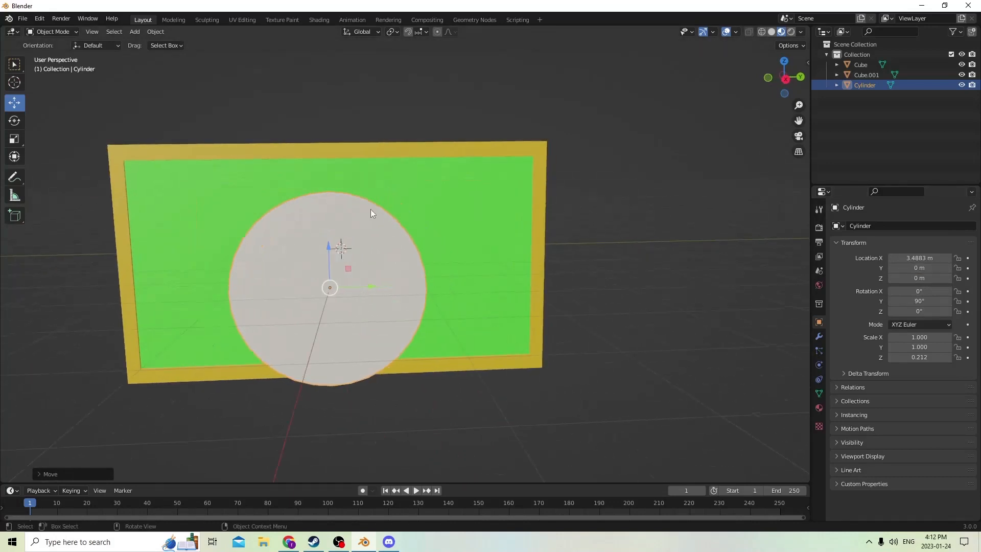
key("shift+d")
right_click(452, 201)
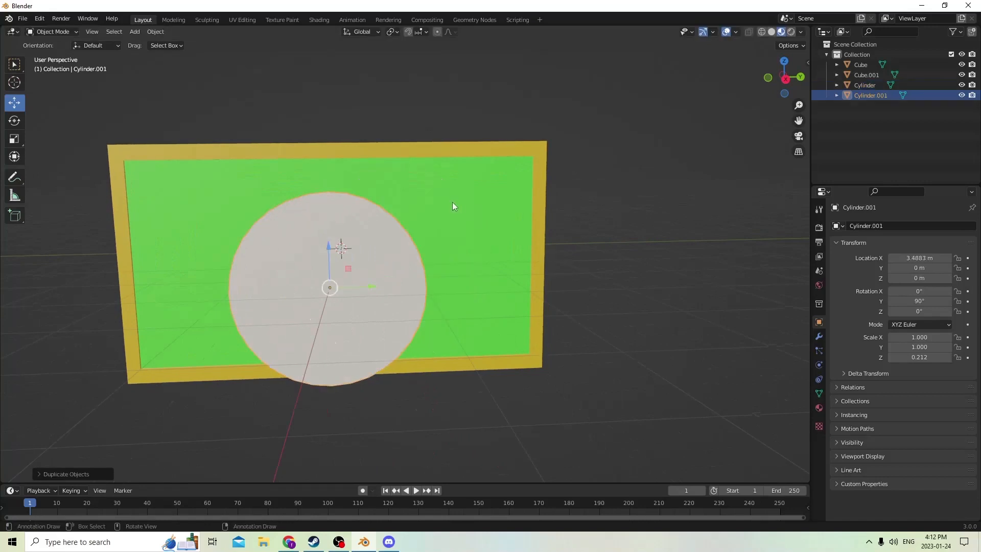
middle_click_drag(452, 201, 486, 215)
key("s")
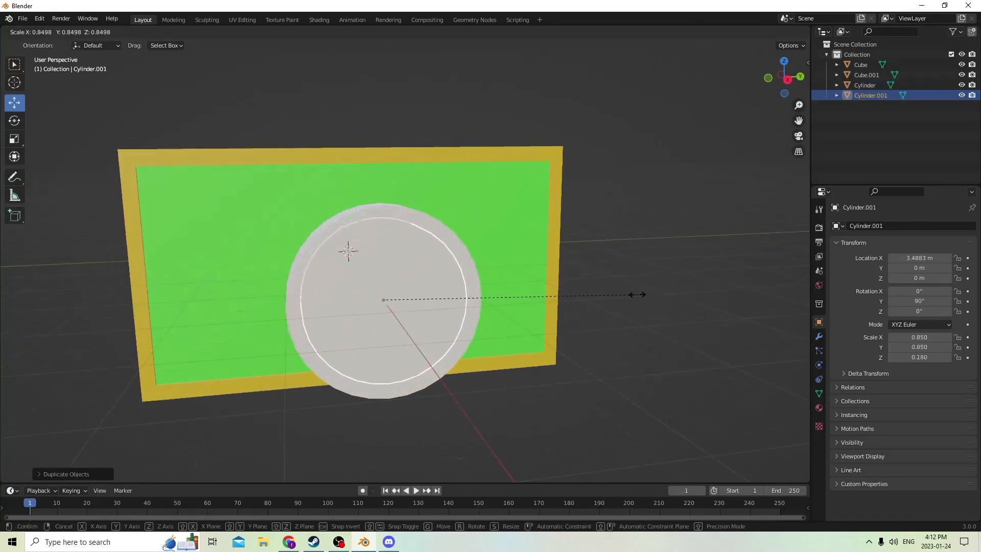
left_click(594, 297)
Stretch the smaller cylinder along global X through the wheel, to a local Z scale of about 0.317
middle_click_drag(607, 316, 522, 284)
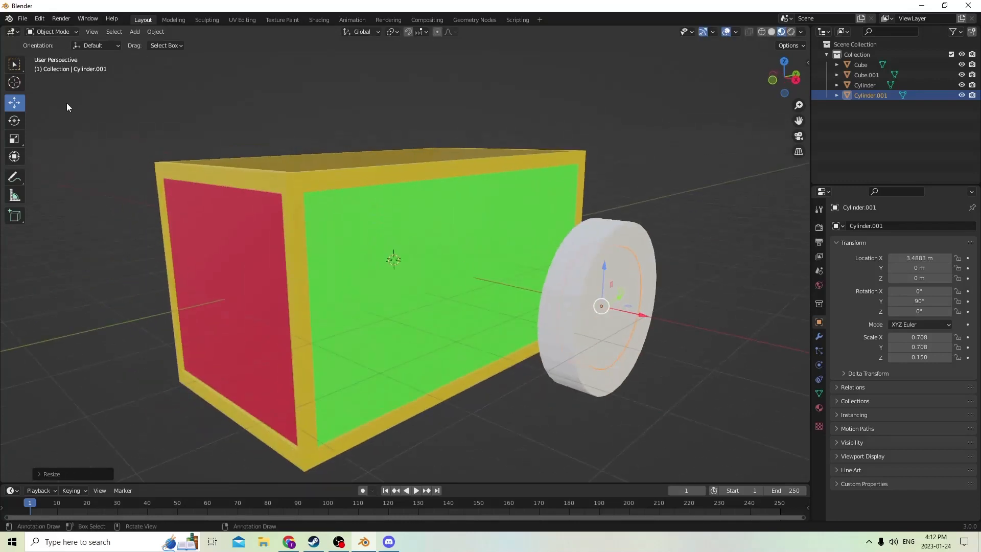
left_click(20, 140)
left_click_drag(642, 313, 687, 324)
middle_click_drag(686, 324, 632, 311)
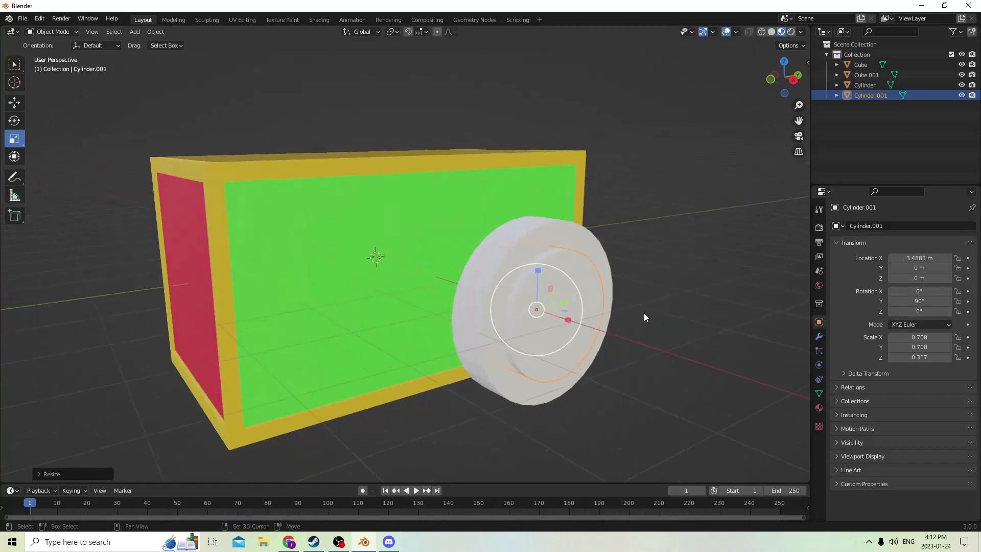
Duplicate the inner cylinder in place and cut the copy out of the wheel with Bool Tool's Auto Boolean Difference
key("shift+d")
right_click(774, 255)
middle_click_drag(774, 254, 556, 262)
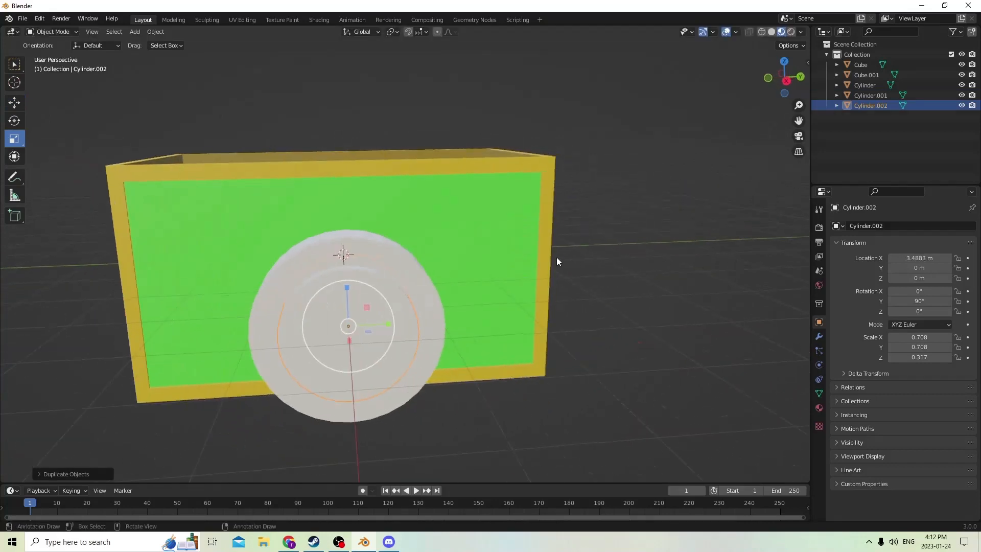
left_click(406, 269, "shift")
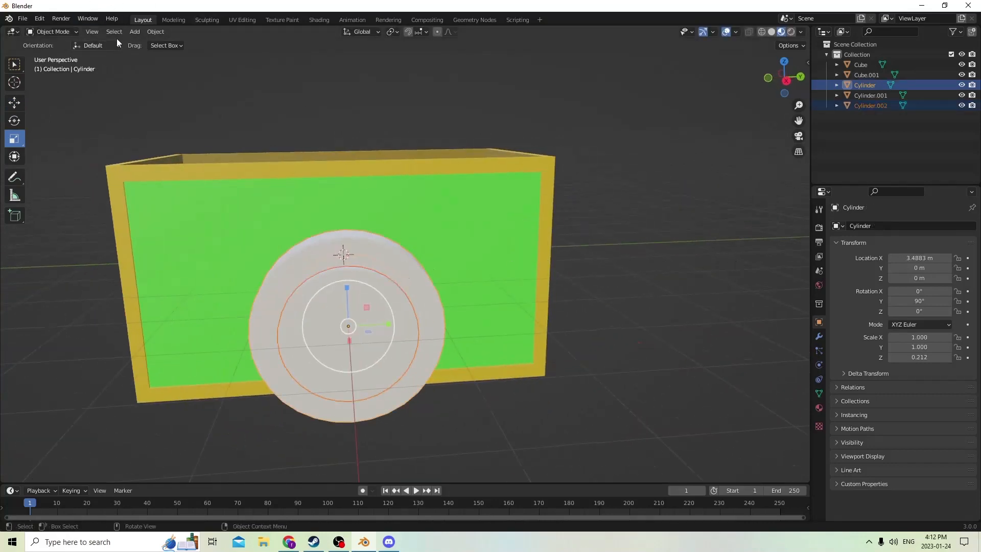
left_click(159, 34)
mouse_move(178, 373)
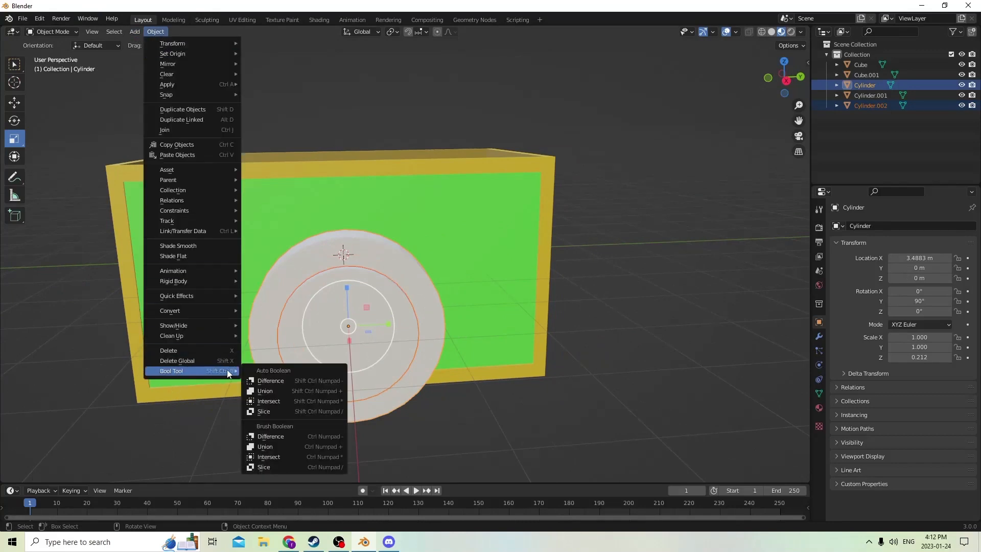
left_click(270, 382)
Scale the remaining inner cylinder down uniformly into a small hub, about 0.220 on local X and Y
middle_click_drag(282, 373, 399, 345)
left_click(599, 286)
mouse_move(573, 283)
middle_mouse_down()
mouse_move(541, 286)
mouse_move(562, 289)
middle_mouse_up()
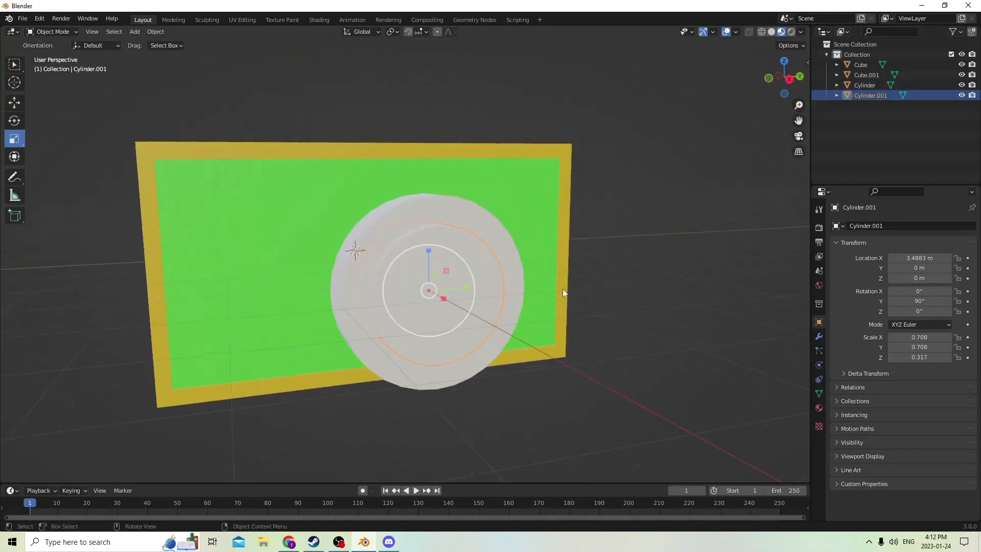
key("s")
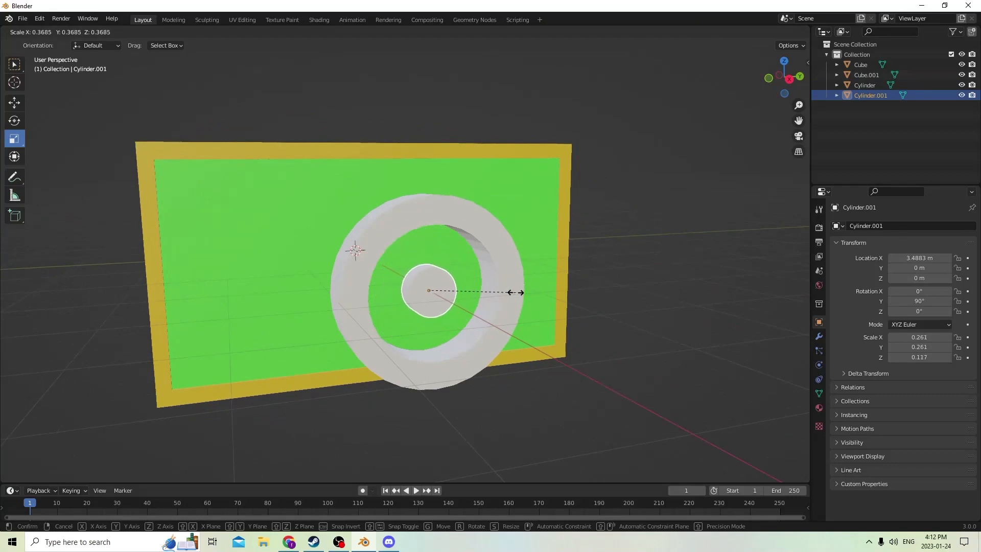
left_click(502, 294)
Switch the viewport to solid shading and widen the hub along global X to a local Z scale of about 0.136
middle_click_drag(503, 295, 535, 309)
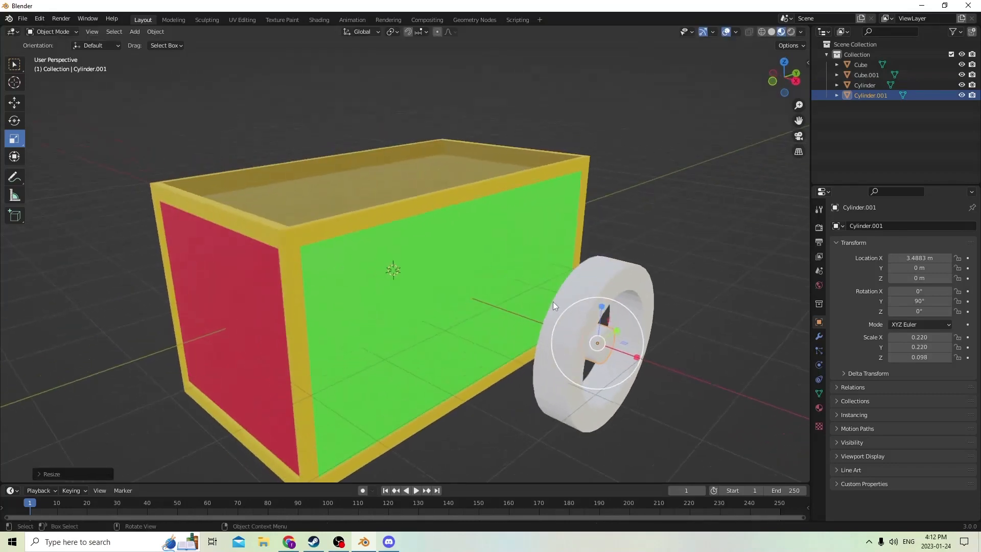
left_click(771, 32)
mouse_move(746, 112)
middle_mouse_down()
mouse_move(676, 173)
mouse_move(673, 189)
mouse_move(734, 236)
mouse_move(641, 244)
middle_mouse_up()
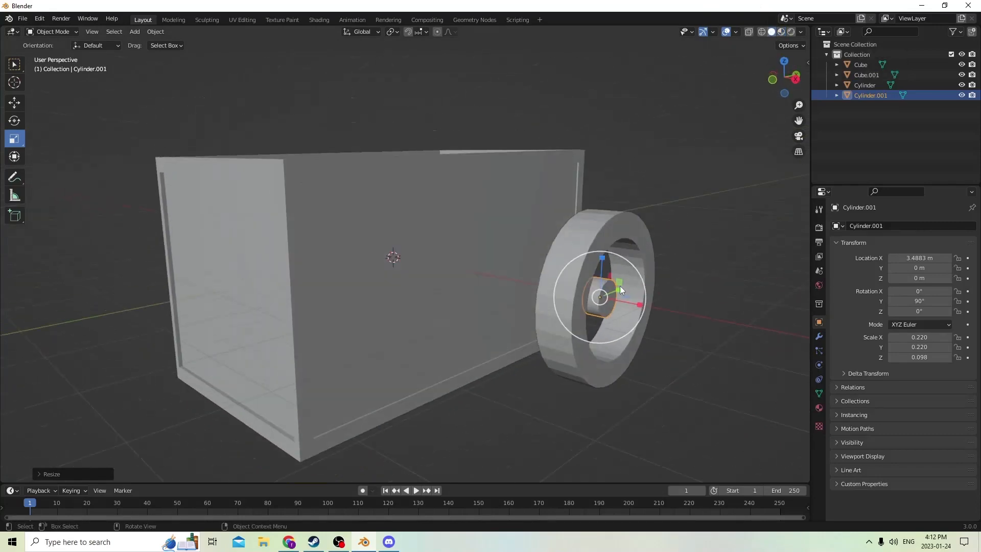
mouse_move(620, 286)
middle_mouse_down()
mouse_move(531, 257)
mouse_move(614, 287)
middle_mouse_up()
left_click_drag(631, 356, 645, 363)
Add a cube mesh and move it along X to about 3.35 m, into the wheel
middle_click_drag(645, 362, 580, 346)
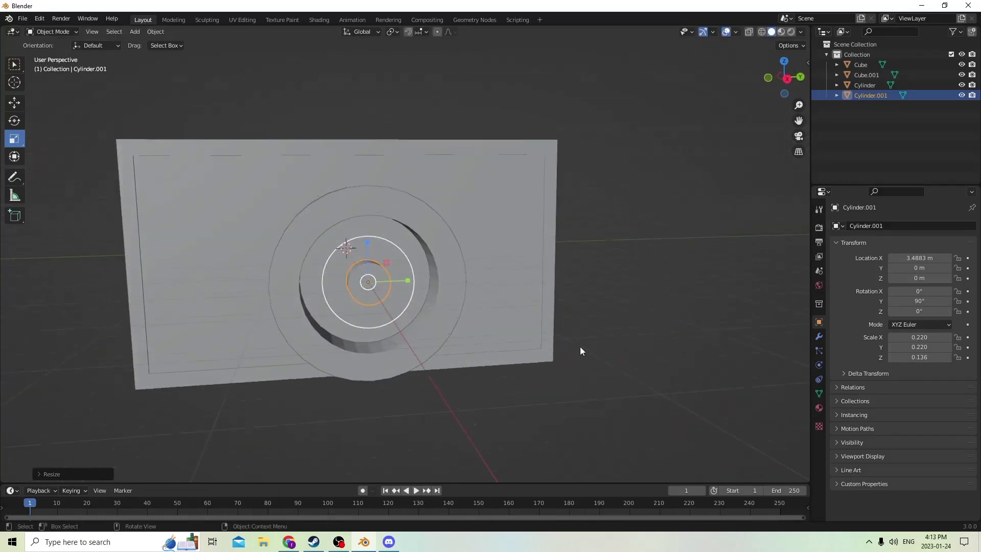
key("shift+a")
mouse_move(536, 297)
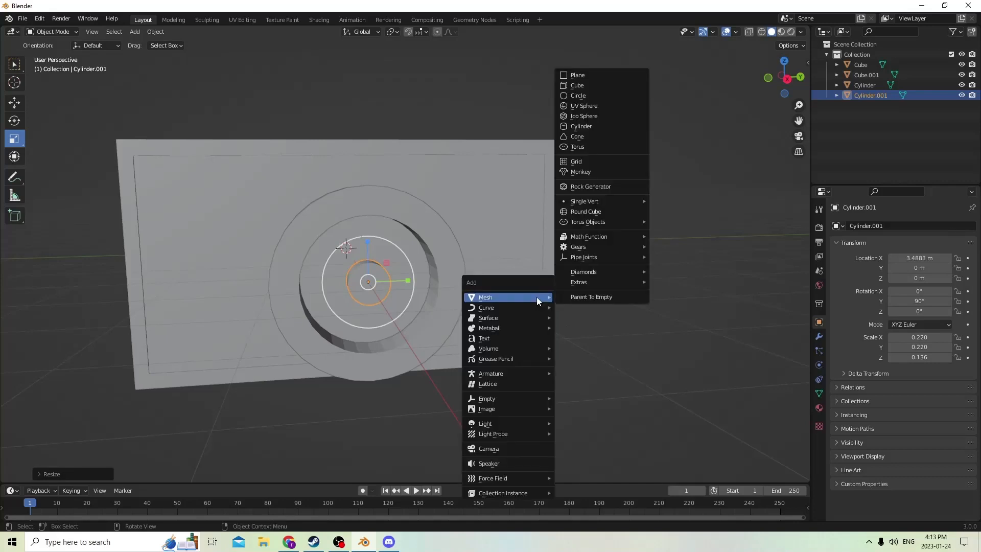
left_click(575, 85)
middle_click_drag(546, 118, 607, 162)
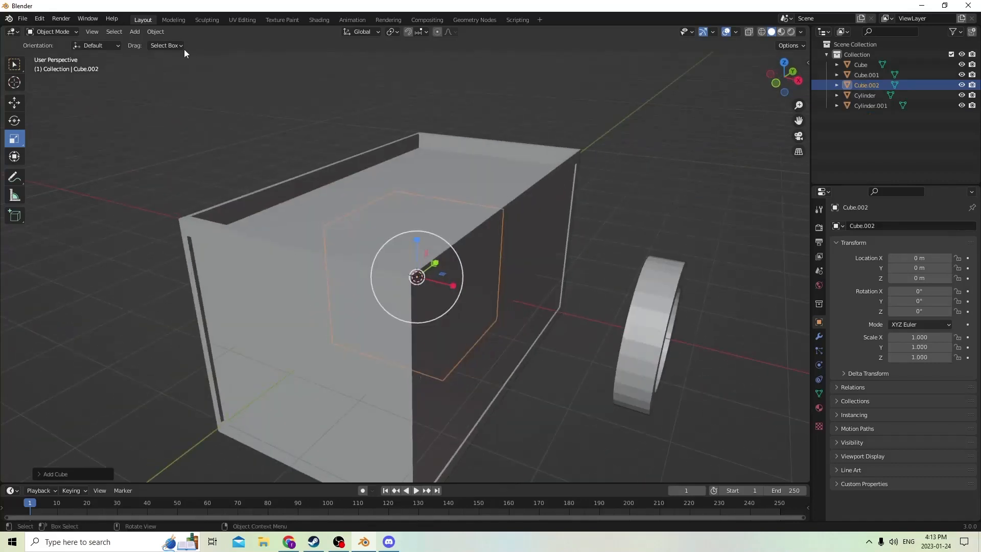
left_click(14, 103)
left_click_drag(454, 286, 678, 344)
Scale the cube uniformly to about 0.201 and shift it along X to about 3.486 m, in line with the hub
middle_click_drag(587, 325, 513, 330)
key("s")
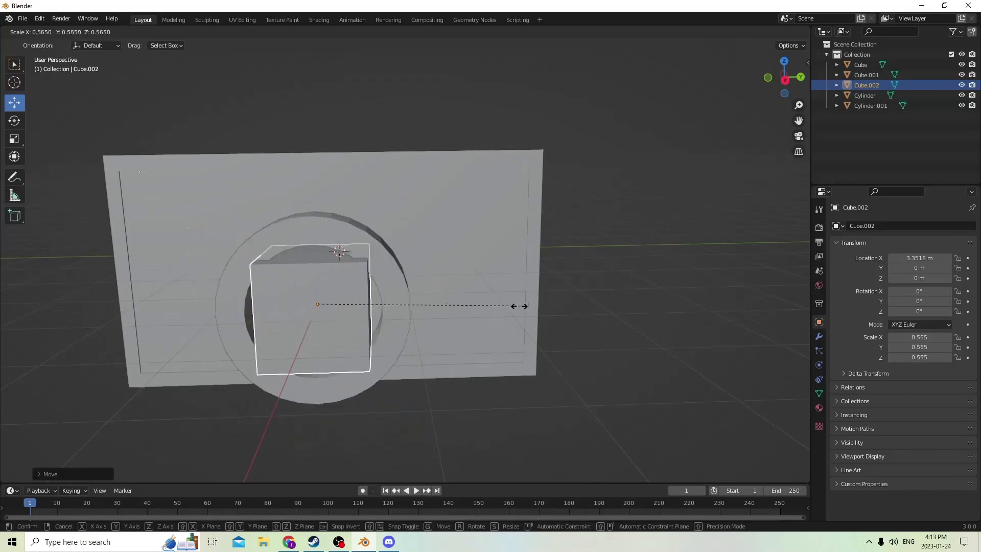
left_click(407, 299)
middle_click_drag(408, 299, 601, 398)
left_click_drag(600, 432, 611, 431)
middle_click_drag(610, 430, 540, 369)
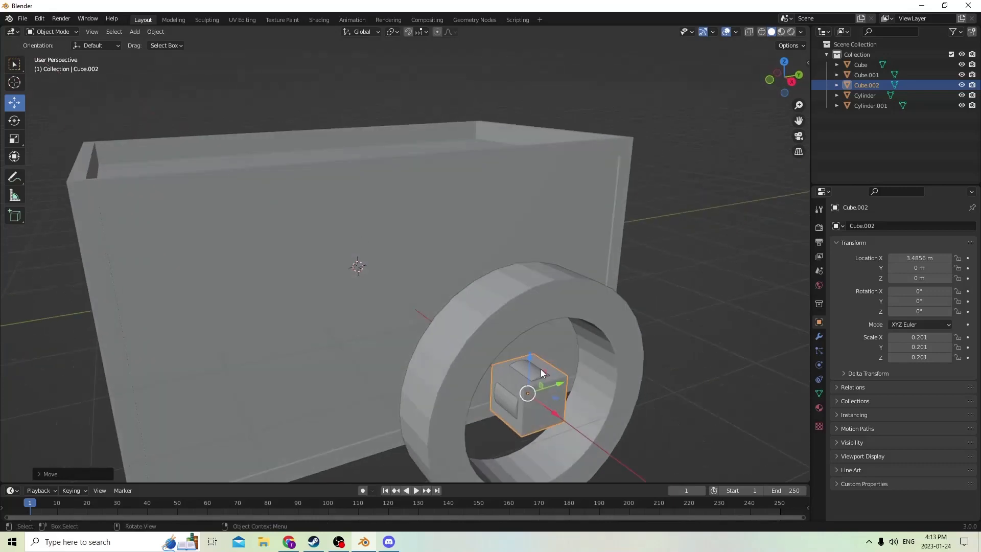
Shape the cube into an upright bar with scales of about 0.094 on X, 0.079 on Y and 0.430 on Z
left_click(14, 138)
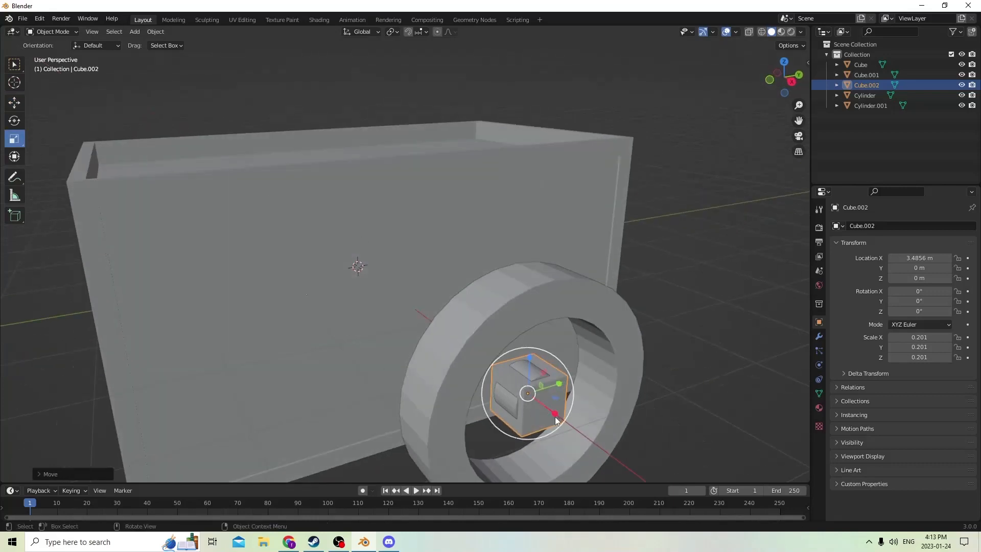
left_click_drag(555, 415, 533, 401)
middle_click_drag(533, 401, 375, 256)
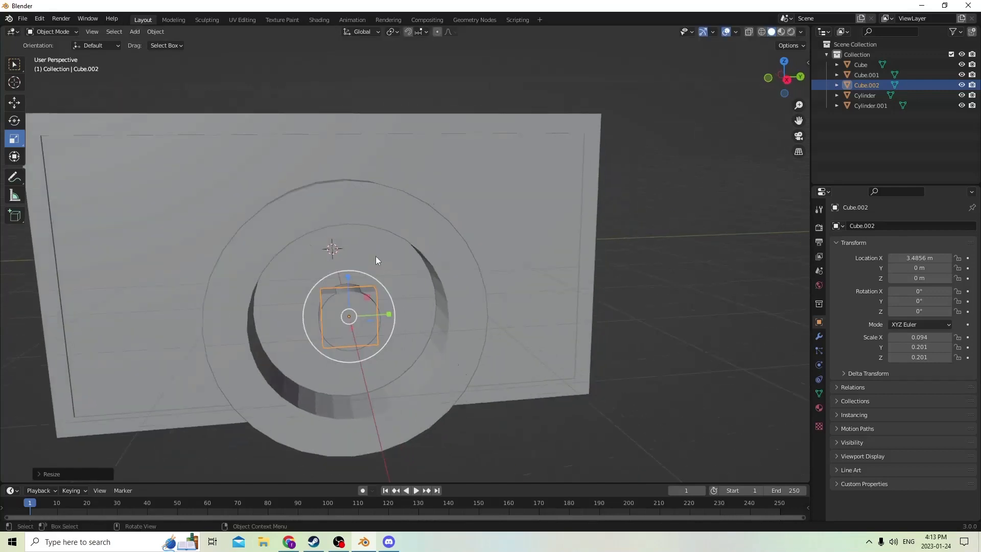
left_click_drag(345, 278, 344, 228)
left_click_drag(391, 317, 364, 311)
middle_click_drag(364, 312, 321, 256)
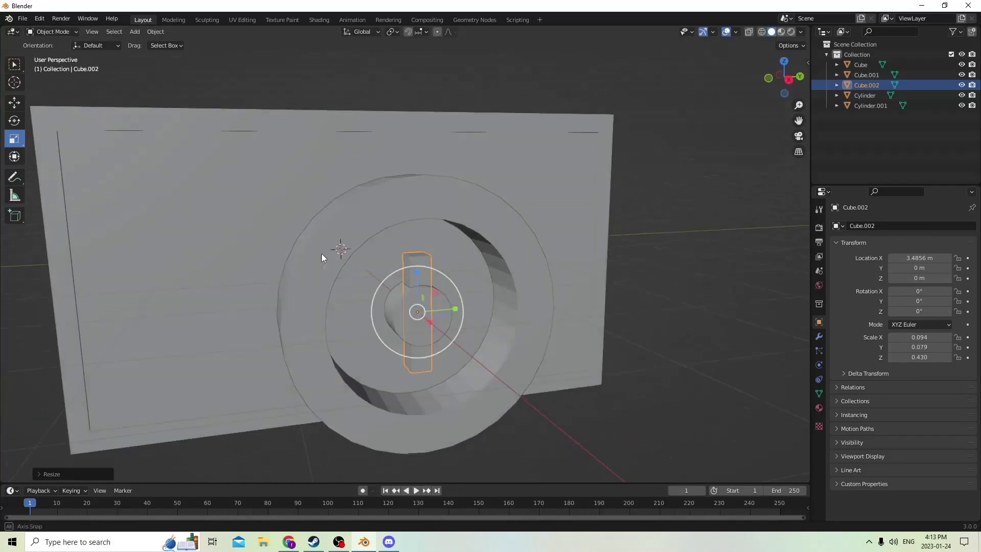
Shrink the bar uniformly to about 0.045 on X and 0.038 on Y, and lengthen it to about 0.347 on Z
middle_click_drag(97, 126, 258, 183)
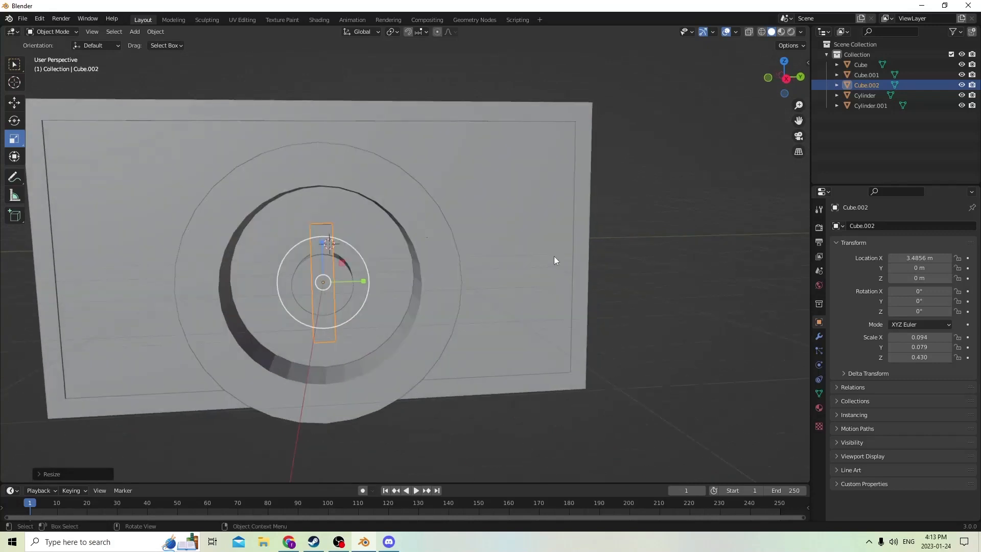
key("s")
left_click(437, 265)
left_click_drag(323, 245, 326, 206)
middle_click_drag(326, 206, 329, 200)
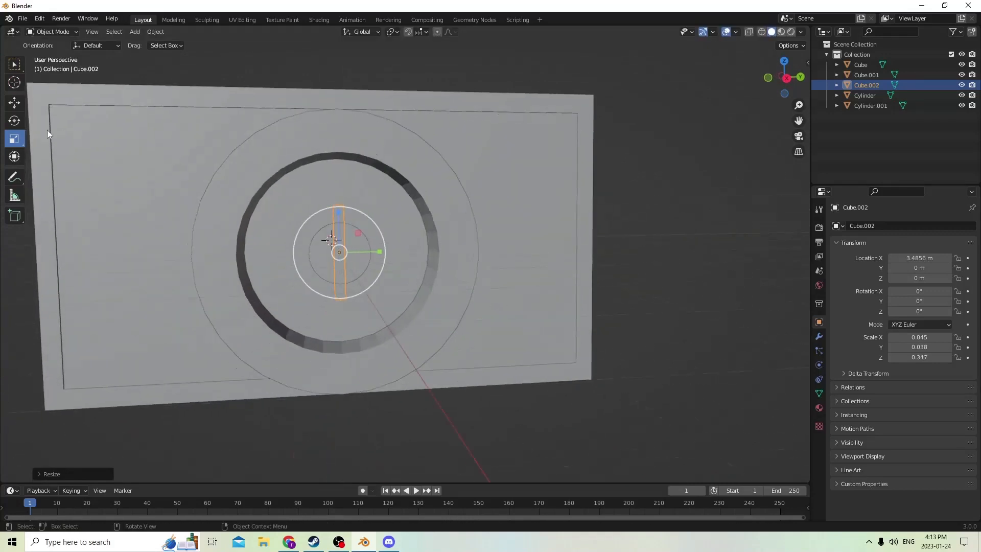
Raise the bar to about 0.472 m on Z as a spoke between hub and rim, and shorten its Z scale to about 0.316
left_click(16, 104)
left_click_drag(335, 213, 335, 152)
left_click(14, 138)
left_click(335, 152)
left_click(333, 177)
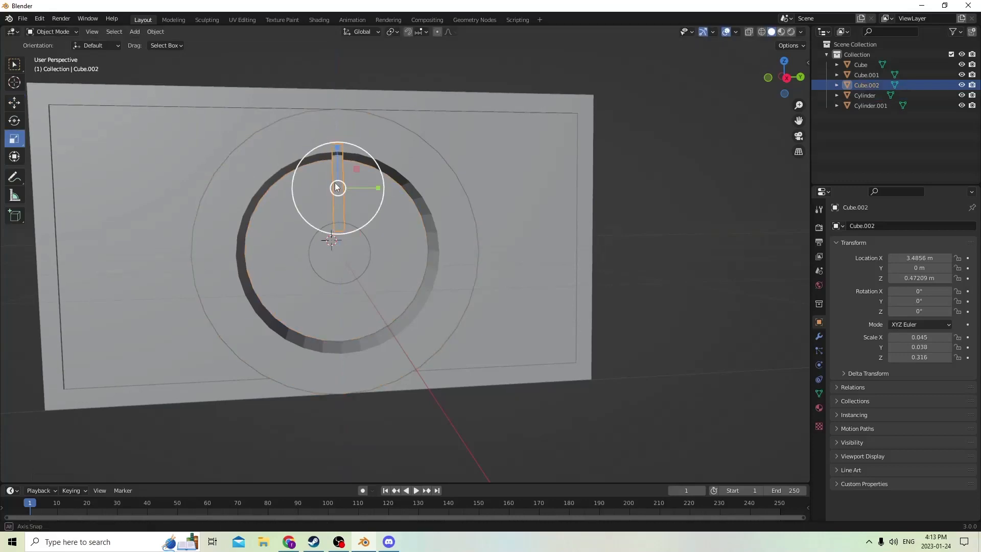
Duplicate the upper spoke in place
middle_click_drag(338, 192, 430, 206)
scroll(332, 183, "down", 2)
scroll(338, 211, "up", 1)
key("shift+d")
right_click(360, 198)
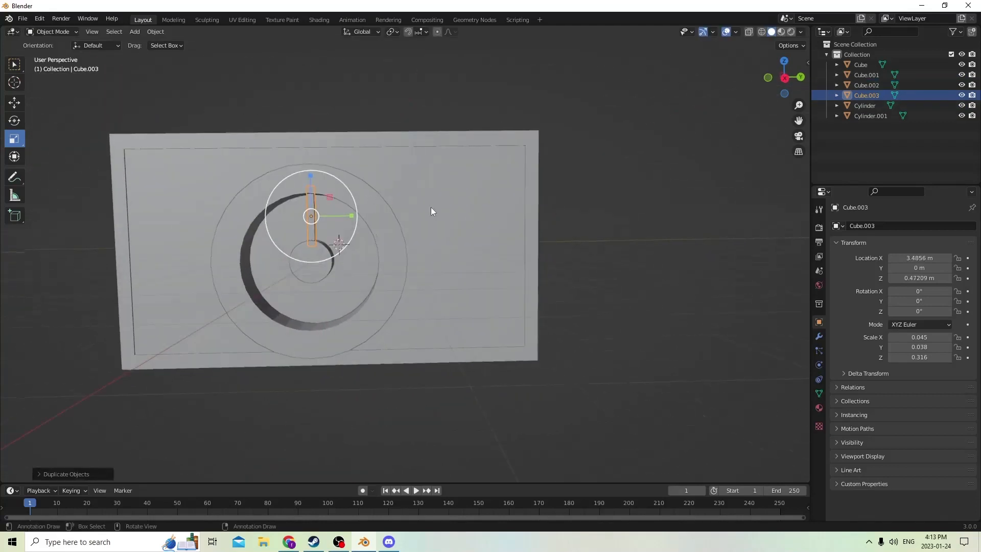
Try negating the copied spoke's X location to -3.4856 m, and restore it to 3.4856 m
left_click(906, 258)
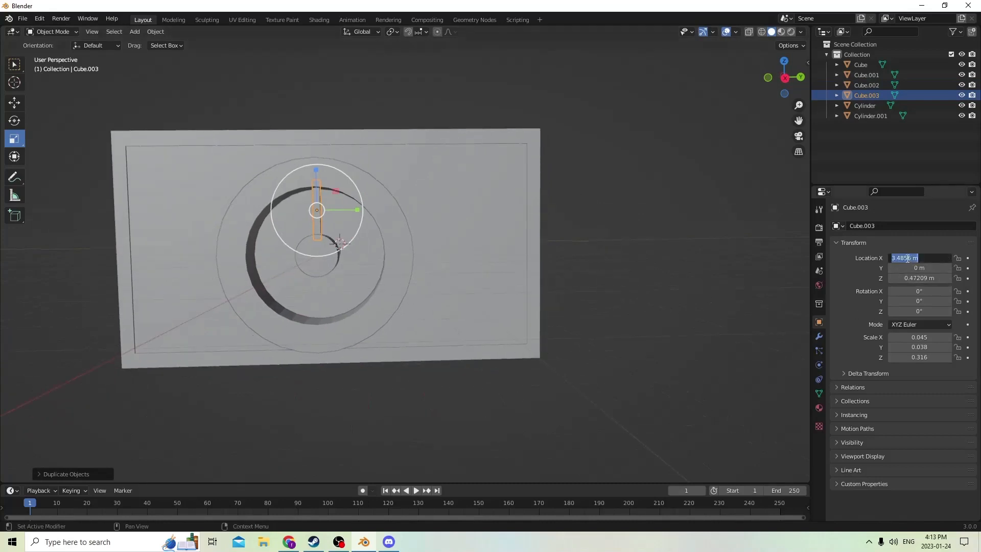
key("Home")
type("-")
key("Return")
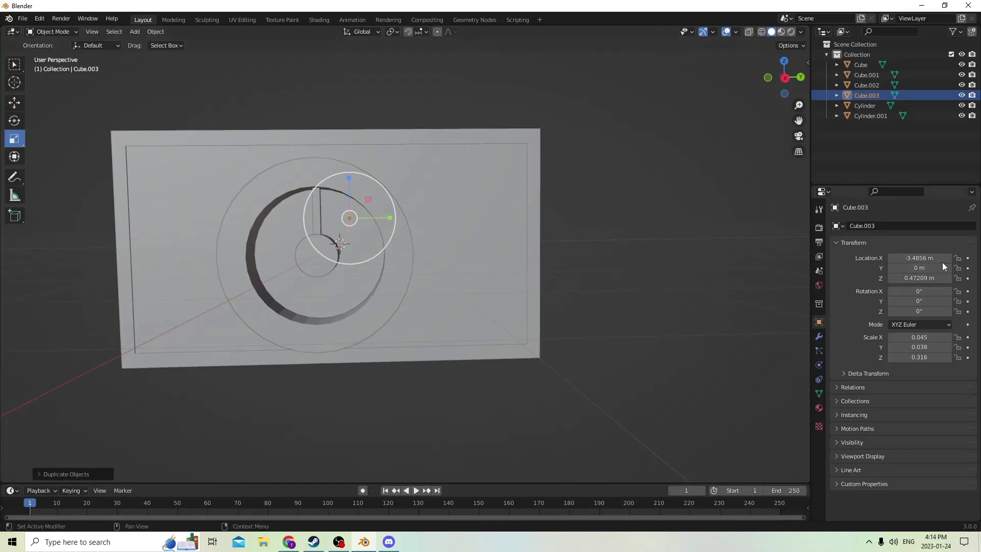
left_click(892, 258)
key("Home")
key("Return")
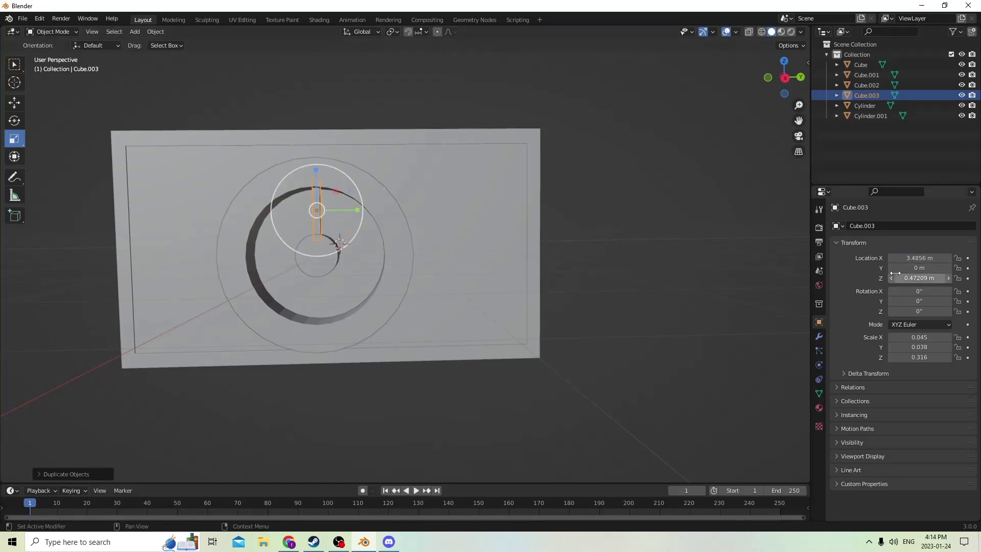
Flip the copied spoke to the lower side of the wheel by setting its Z location to -0.47209 m
left_click(907, 268)
key("Return")
left_click(899, 278)
left_click(892, 278)
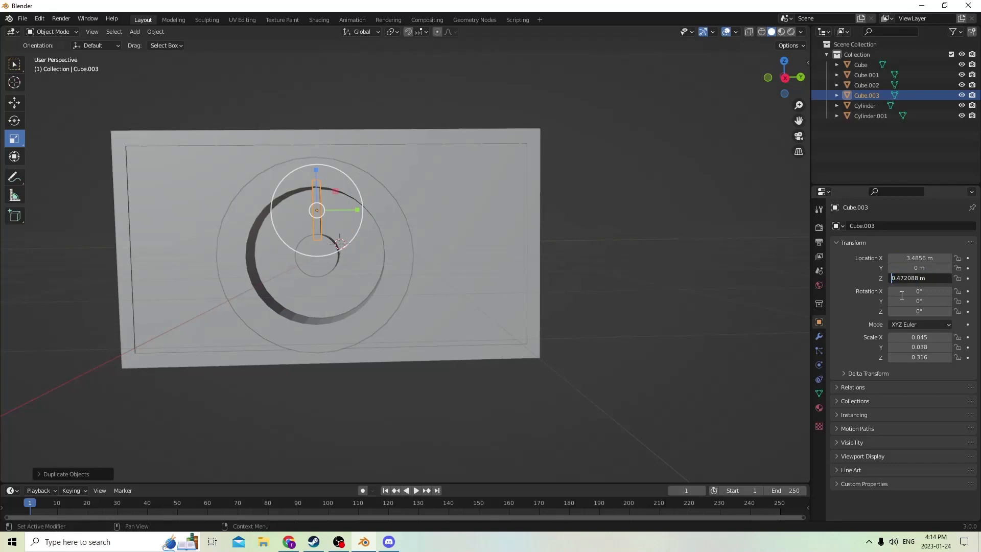
type("-")
key("Return")
middle_click_drag(648, 265, 651, 269)
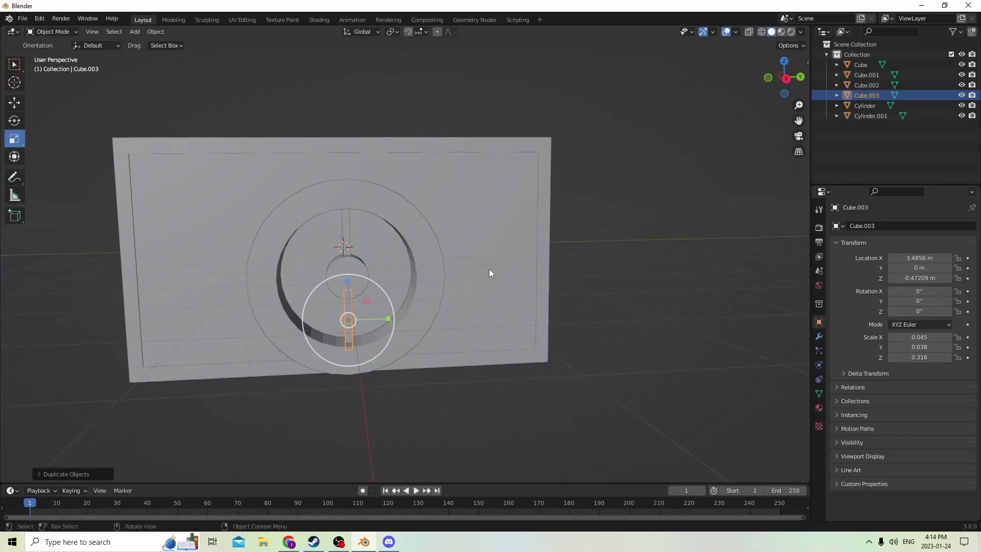
Duplicate the lower spoke and centre the copy on the hub at Z location 0 m
key("shift+d")
key("Escape")
middle_click_drag(523, 228, 514, 226)
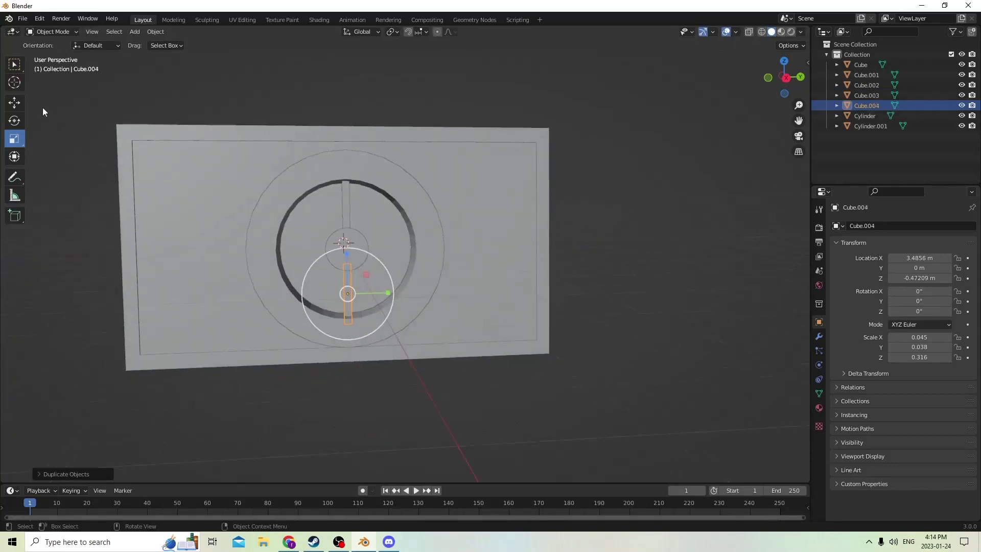
left_click(15, 103)
left_click_drag(345, 252, 338, 204)
left_click(906, 280)
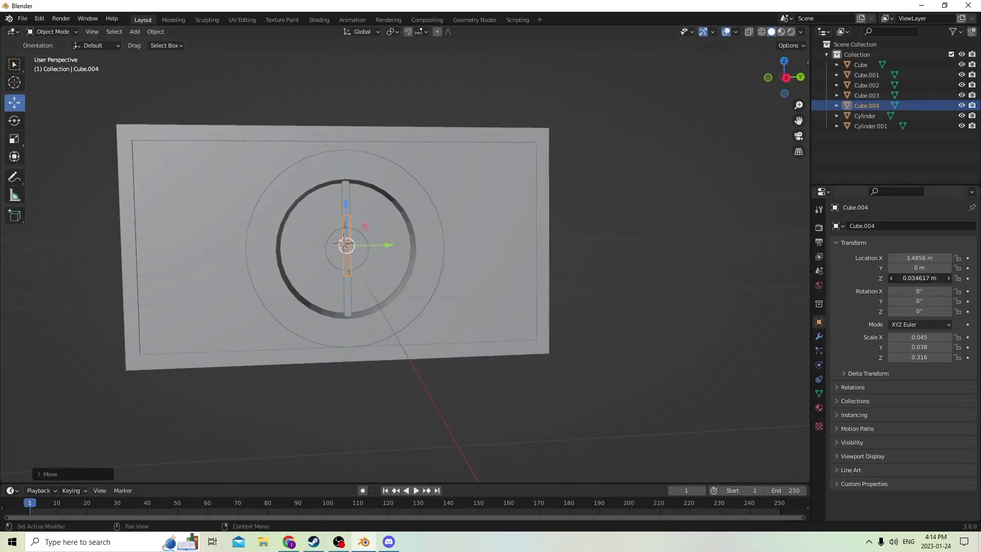
type("0")
left_click(875, 281)
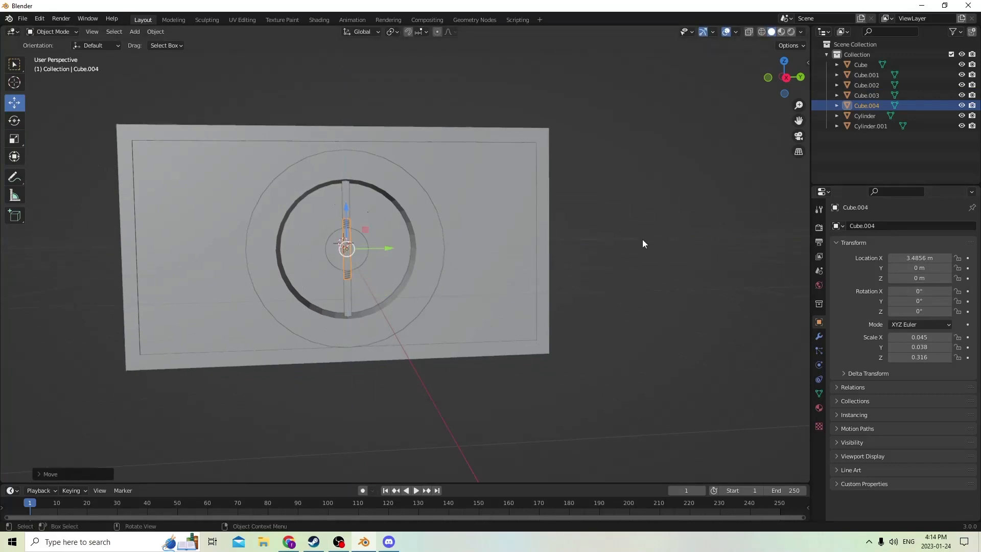
middle_click_drag(517, 250, 439, 262)
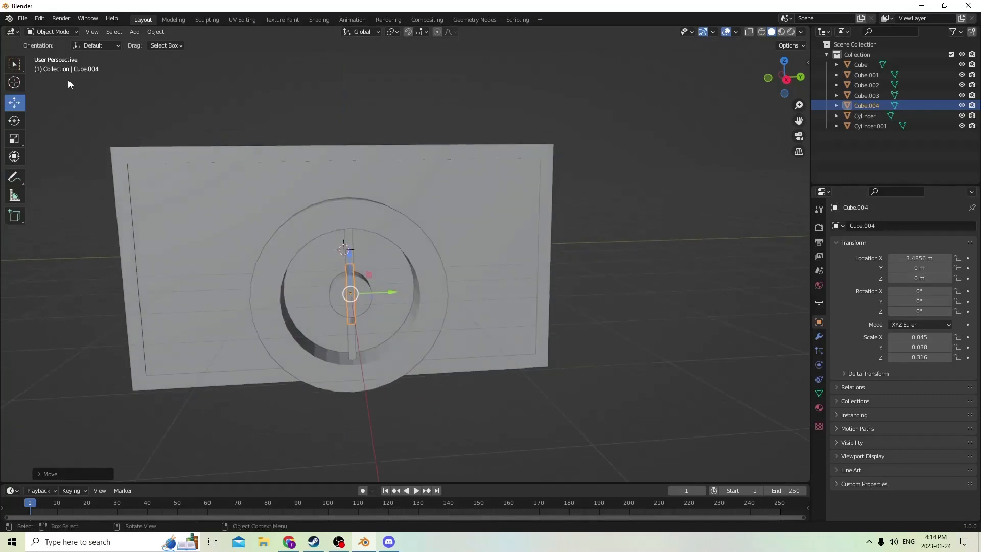
Try shrinking the upper spoke uniformly to about 0.967 of its size
scroll(217, 181, "up", 2)
middle_click_drag(235, 167, 239, 159)
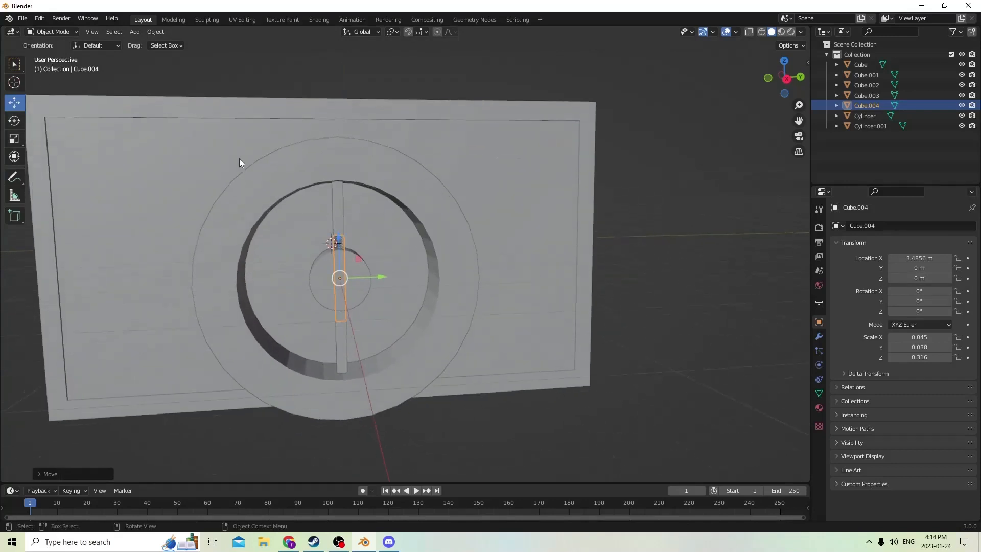
middle_click_drag(298, 198, 298, 175)
left_click(297, 175)
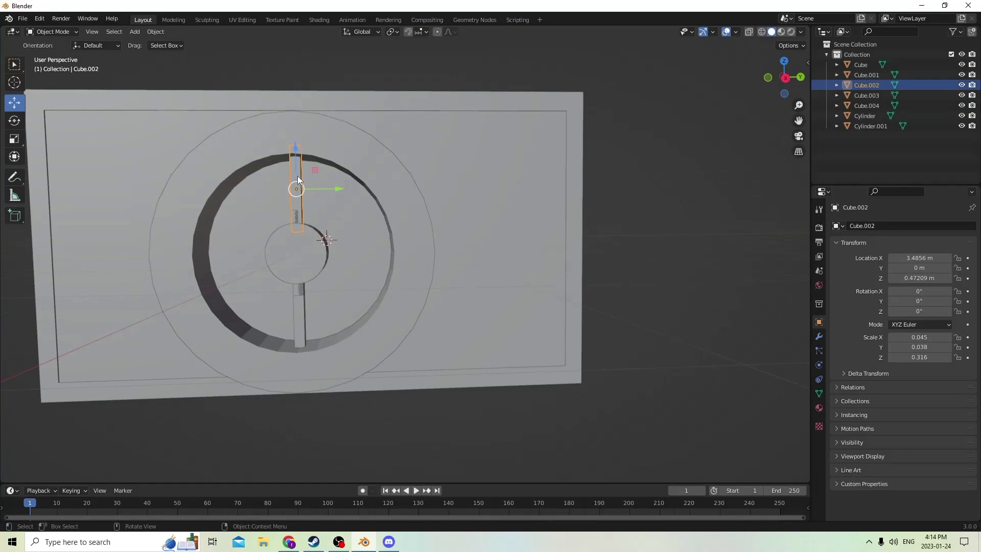
key("s")
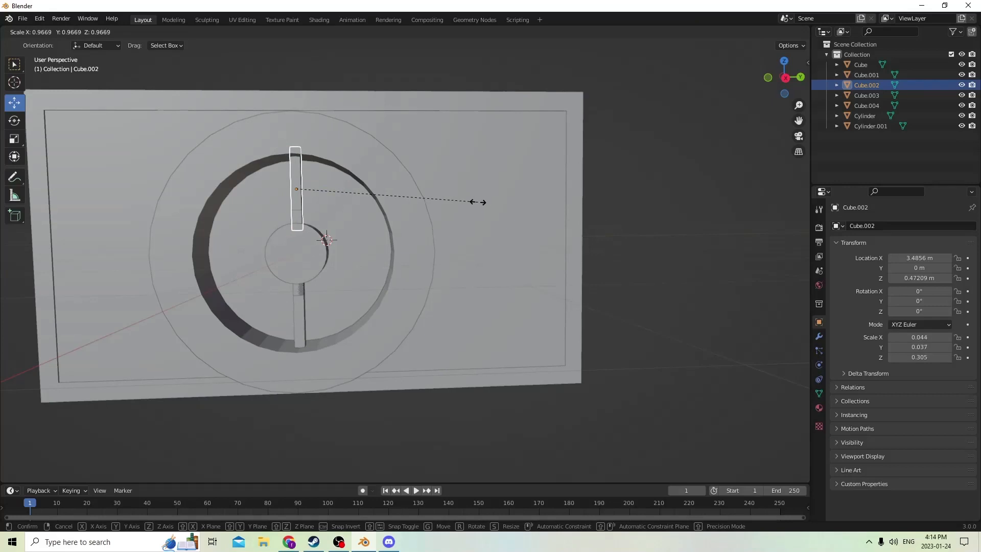
left_click(479, 205)
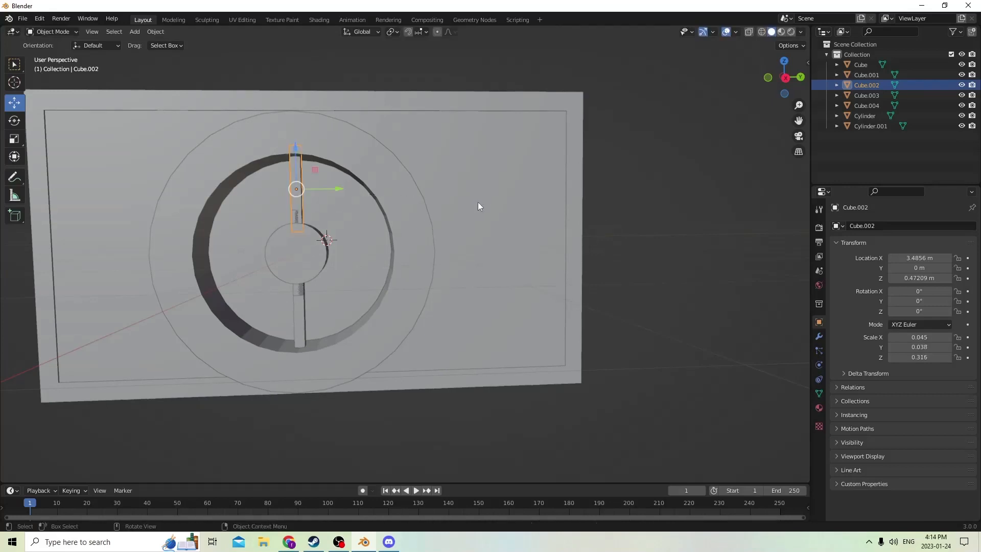
Set the upper spoke's scale to 0.3 on Z and 0.04 on both Y and X
left_click(917, 357)
type("0.3")
key("Return")
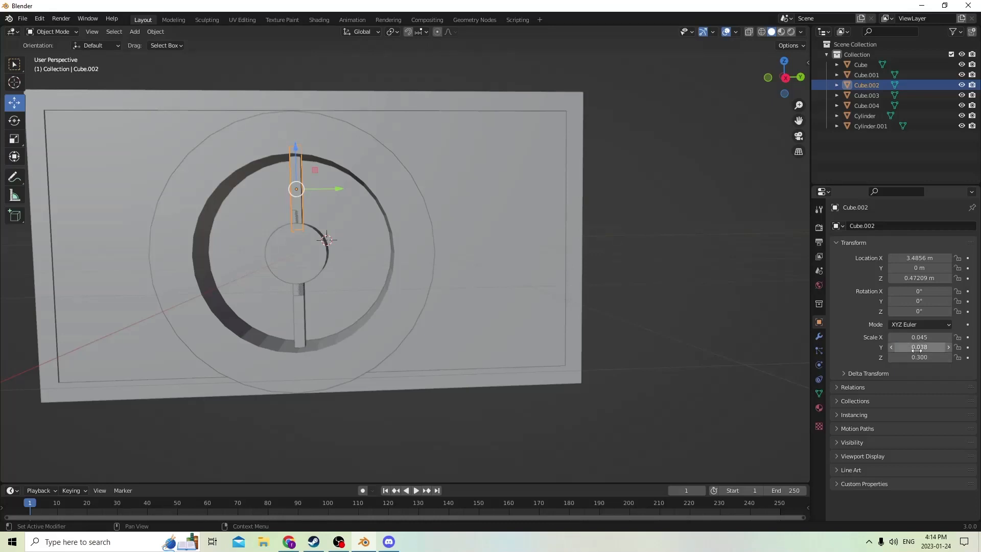
left_click(916, 349)
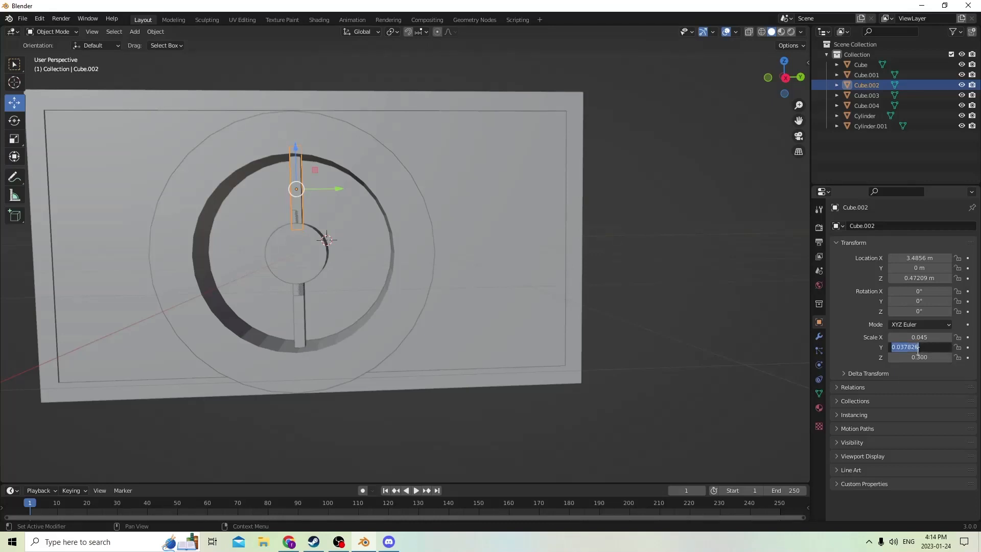
key("BackSpace")
type(".04")
key("Return")
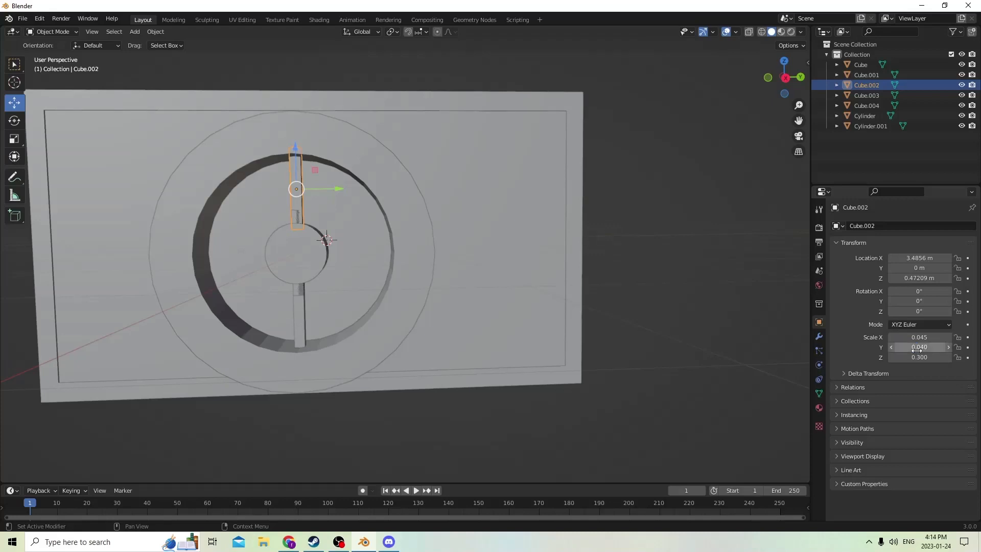
left_click(918, 337)
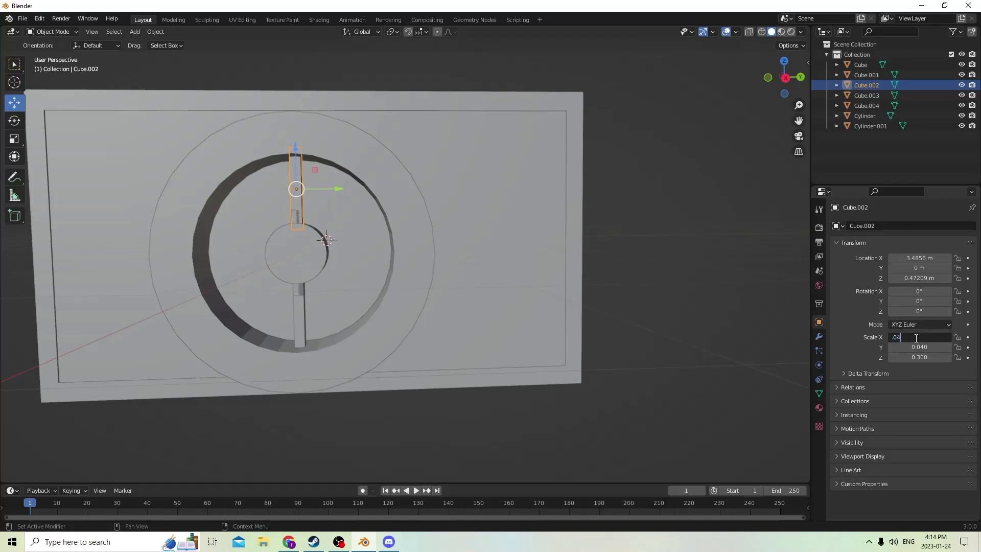
type(".04")
key("Return")
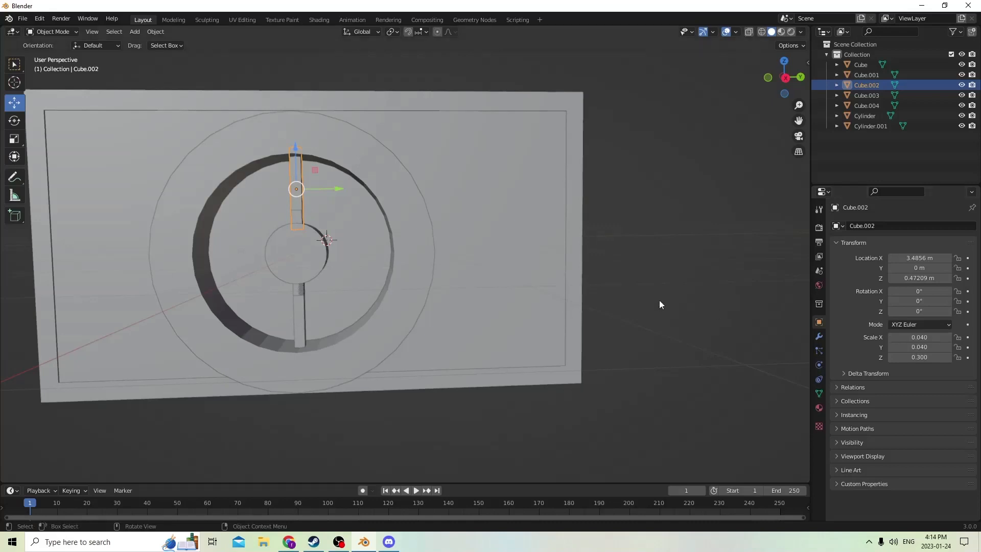
Delete the old lower spoke and the spoke copy centred on the hub
middle_click_drag(659, 299, 529, 283)
left_click(321, 307)
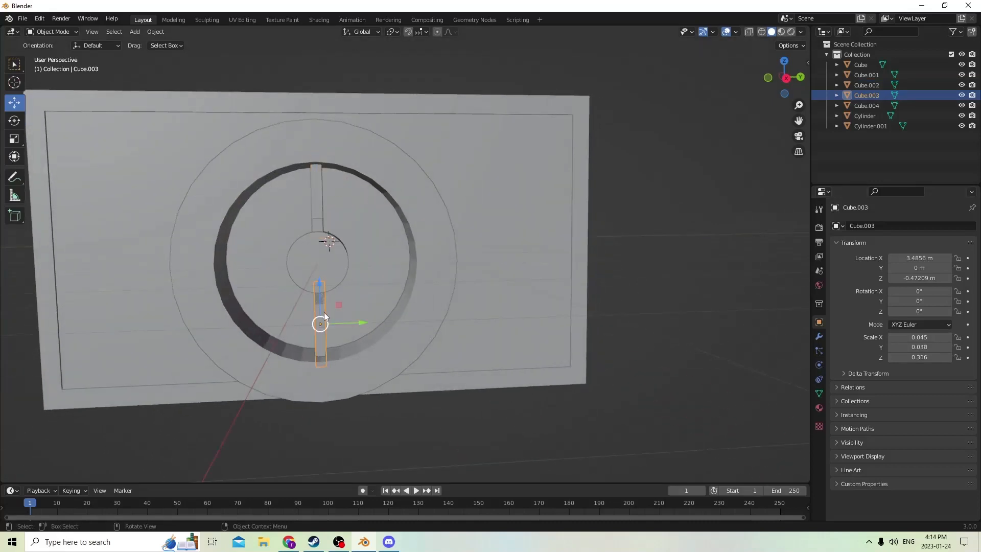
key("Delete")
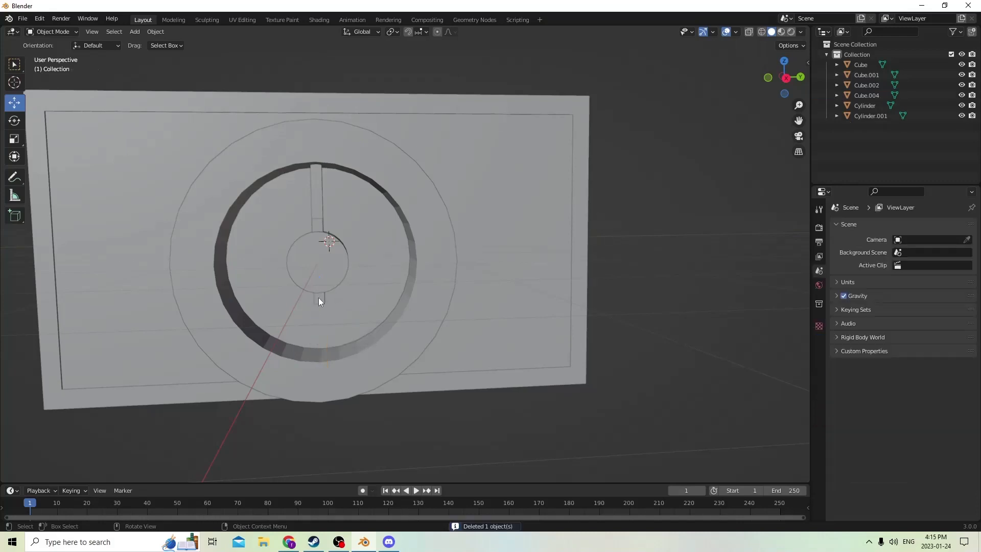
left_click(320, 297)
key("Delete")
Duplicate the resized upper spoke and mirror the copy below the hub with a Z location of -0.47209 m
left_click(320, 202)
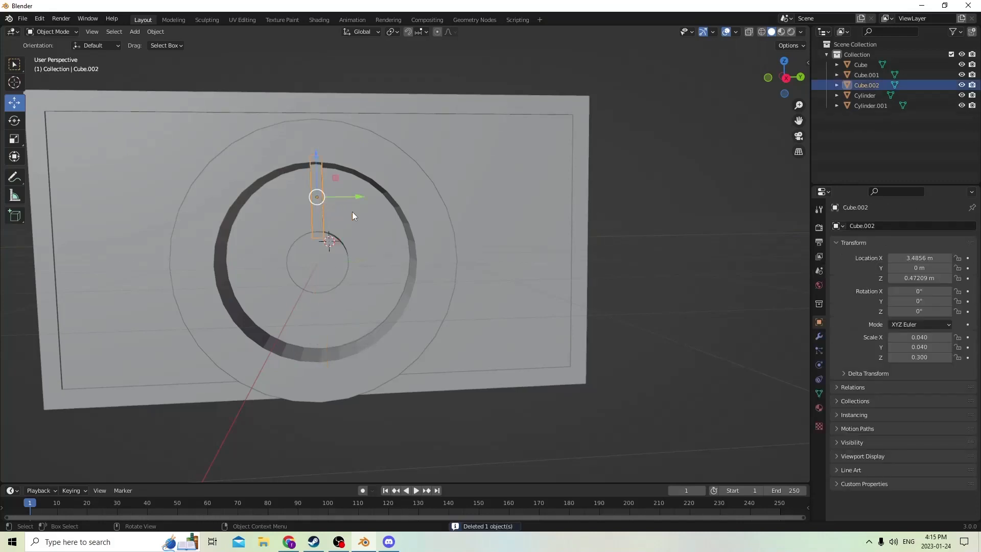
middle_click_drag(393, 233, 380, 225, "shift")
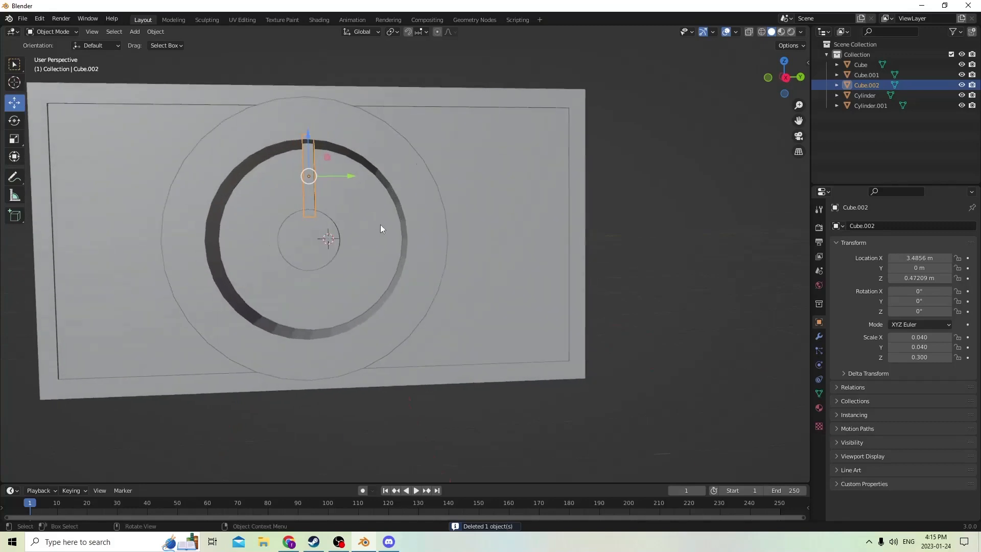
key("shift+d")
key("Escape")
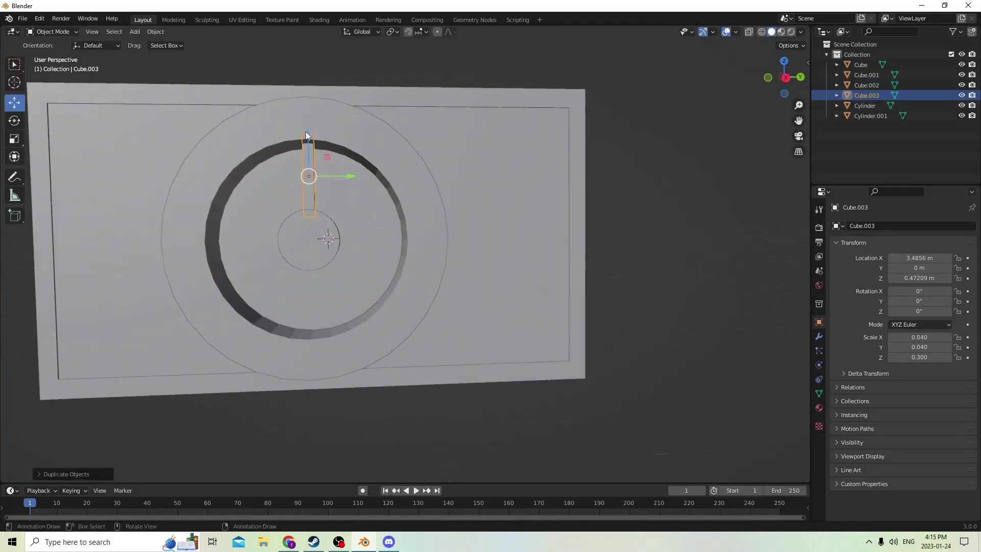
left_click_drag(307, 135, 308, 158)
right_click(309, 159)
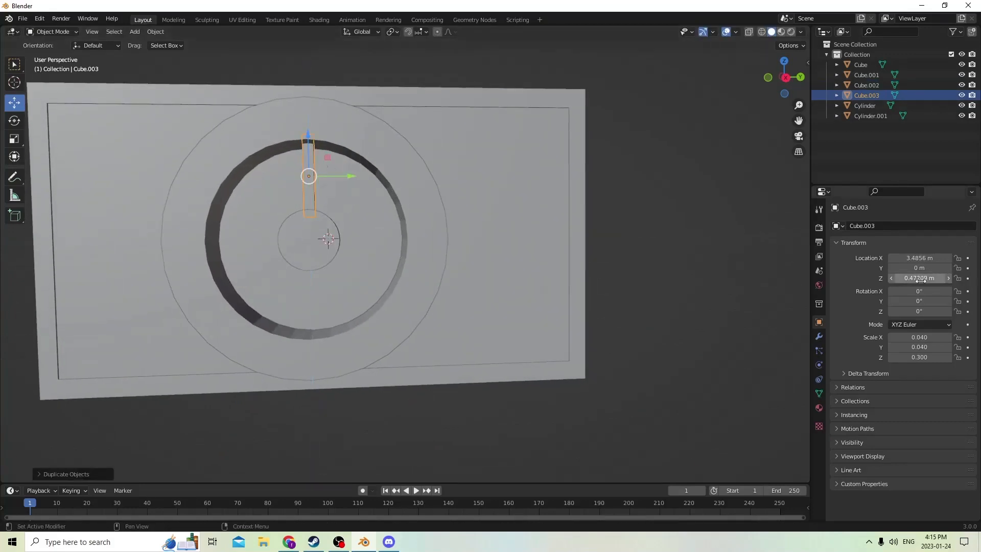
left_click(902, 278)
left_click(892, 278)
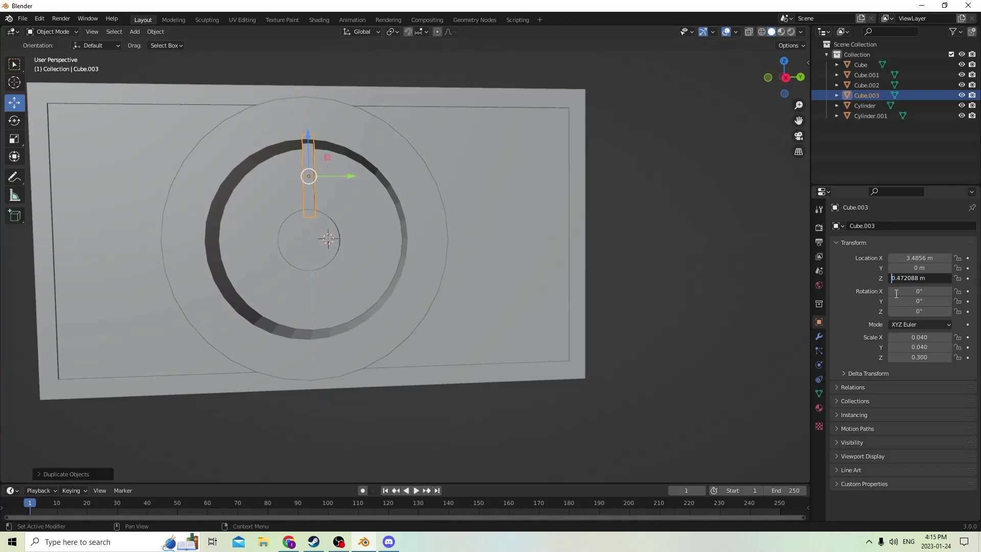
type("-")
key("Return")
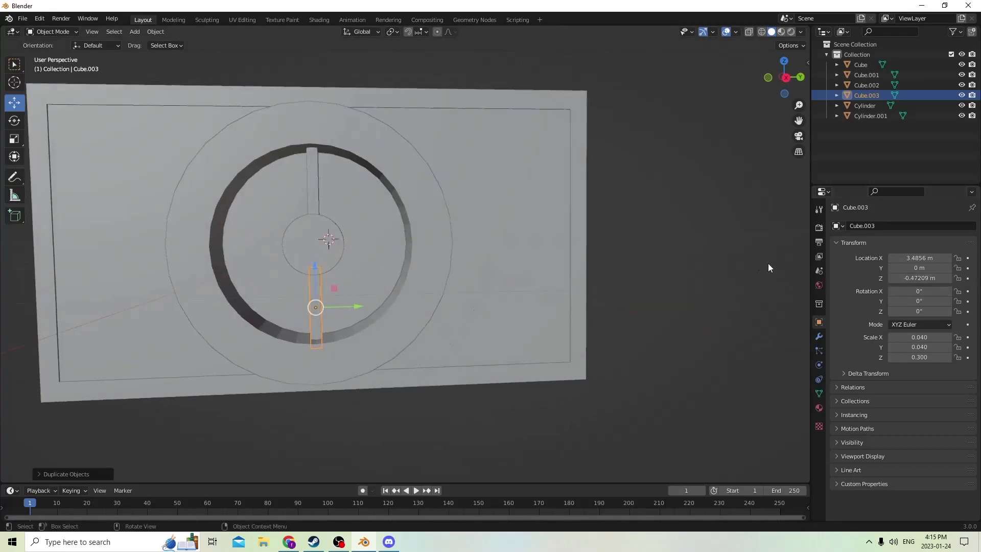
Duplicate the new lower spoke and bring the copy to the wheel's centre at Z location 0 m
key("shift+d")
right_click(465, 223)
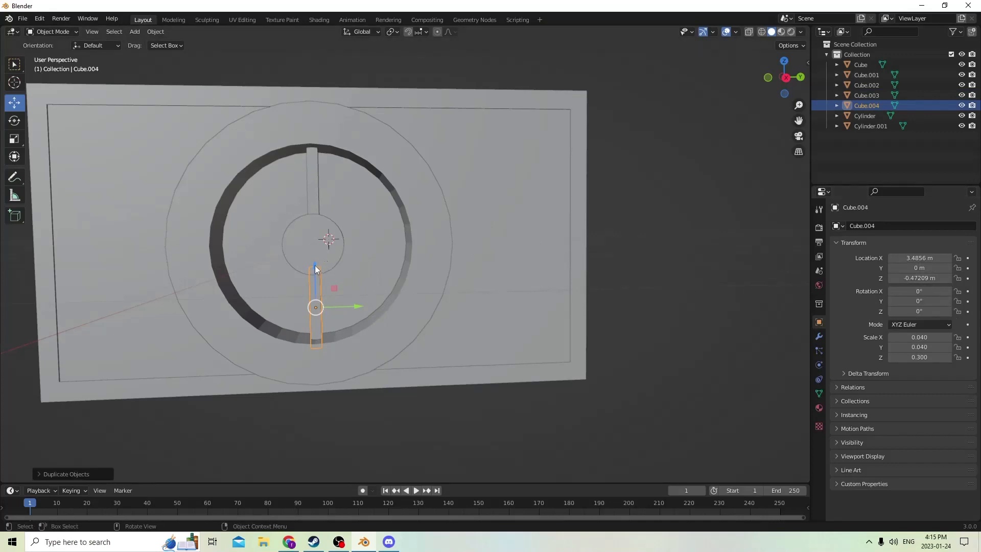
left_click_drag(315, 265, 315, 193)
left_click(919, 278)
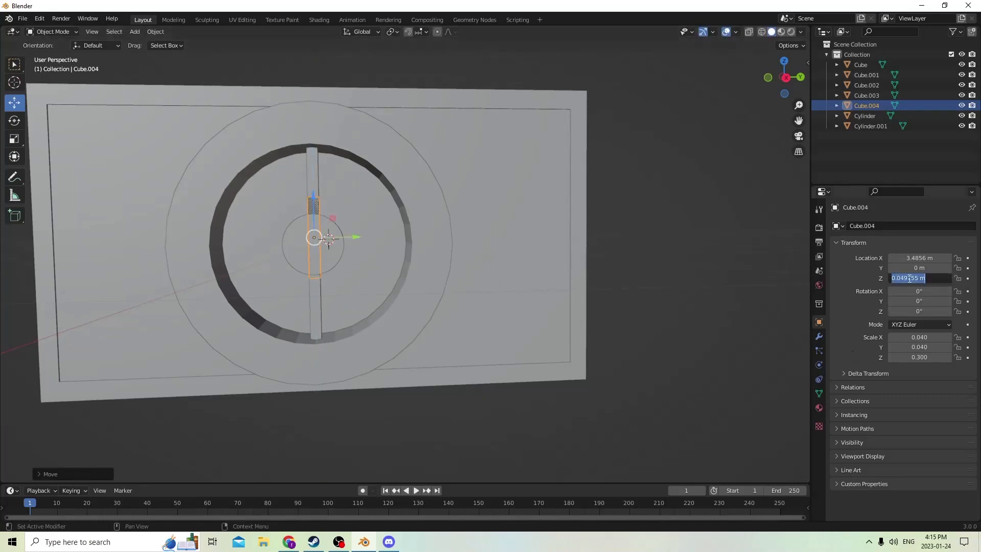
type("0")
key("Return")
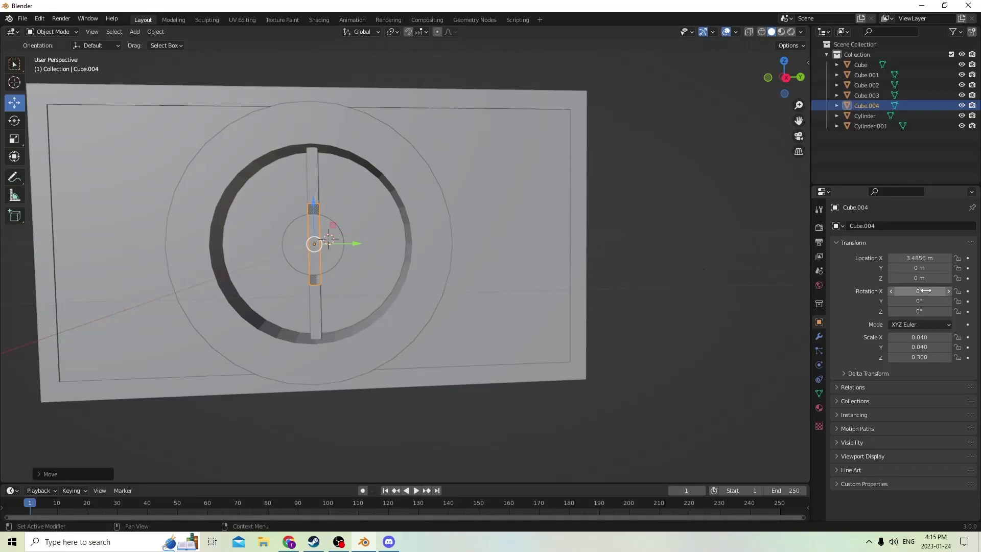
Rotate the centred spoke 90° about X and shift it to about 0.461 m on Y, between hub and rim
left_click(922, 292)
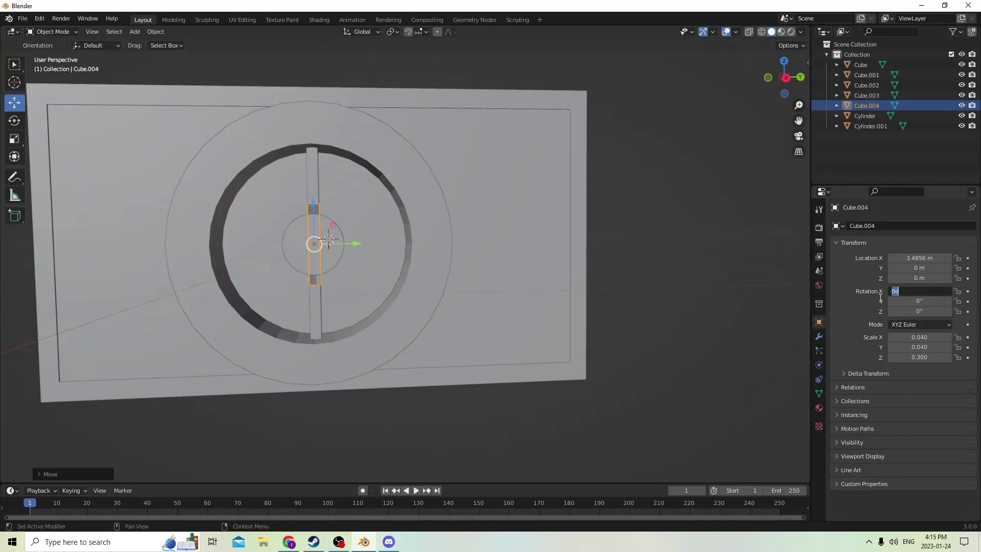
type("90")
key("Return")
middle_click_drag(633, 240, 422, 232)
left_click_drag(422, 256, 482, 259)
middle_click_drag(483, 258, 416, 261)
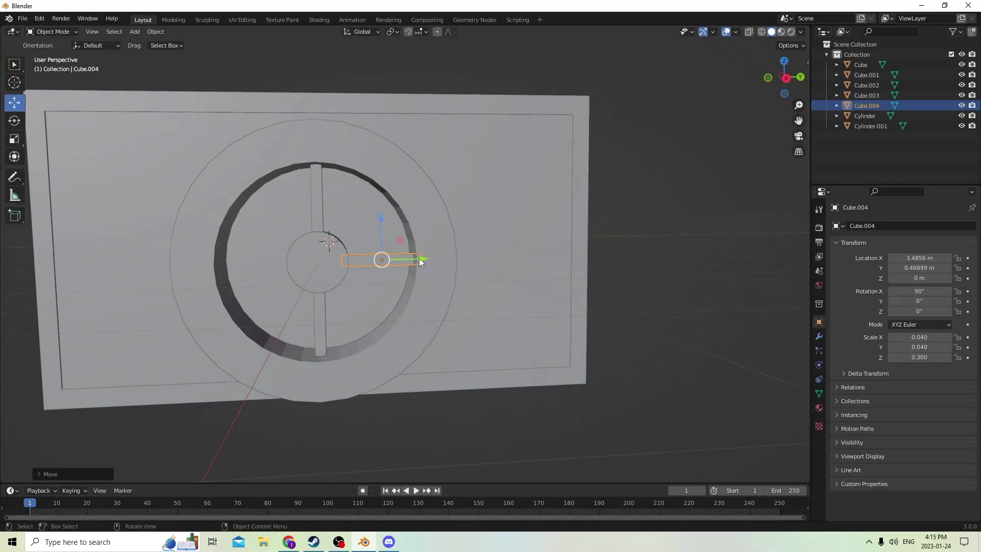
left_click_drag(419, 258, 418, 258)
middle_click_drag(418, 258, 421, 257)
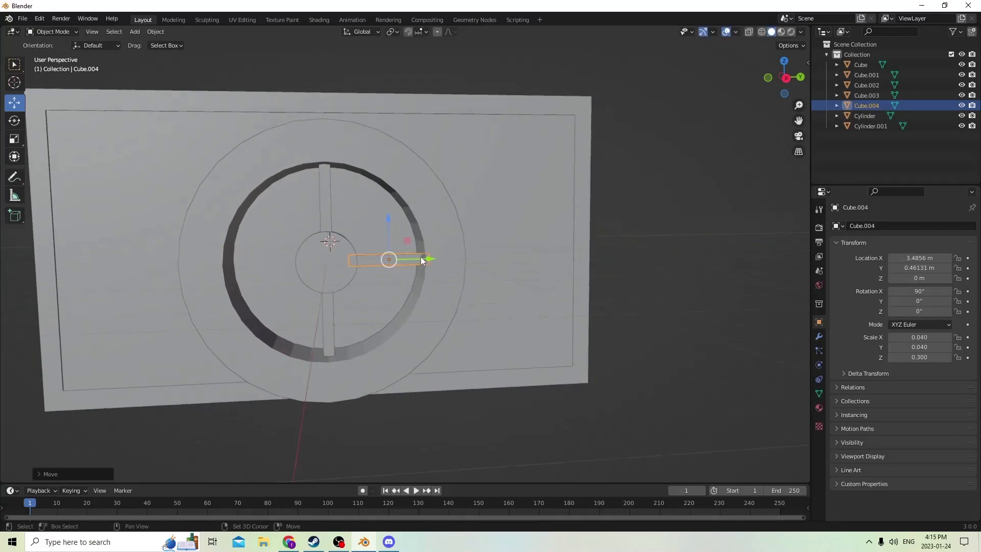
Duplicate the horizontal spoke and place the copy on the opposite side of the hub at Y location -0.46131 m
key("shift+d")
right_click(502, 246)
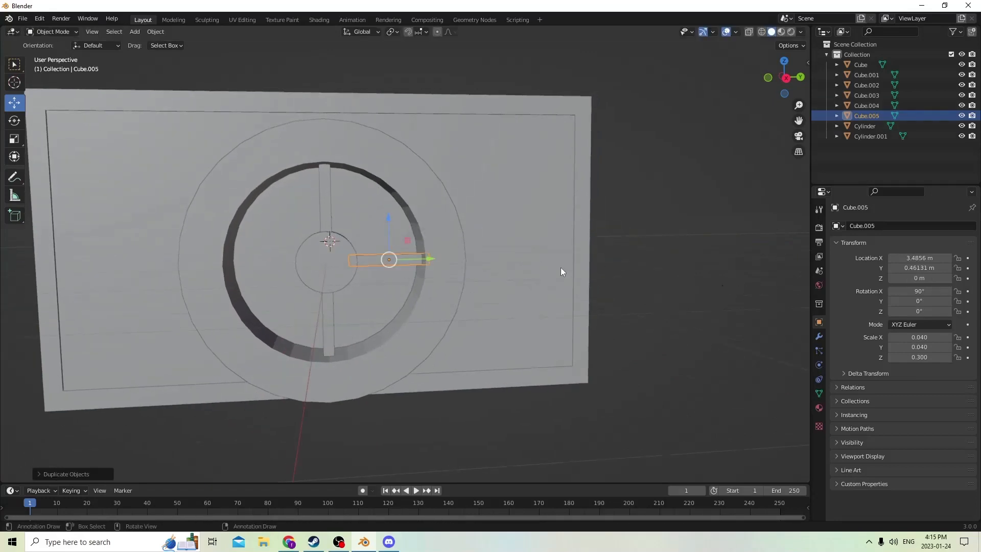
left_click_drag(431, 257, 446, 256)
right_click(446, 256)
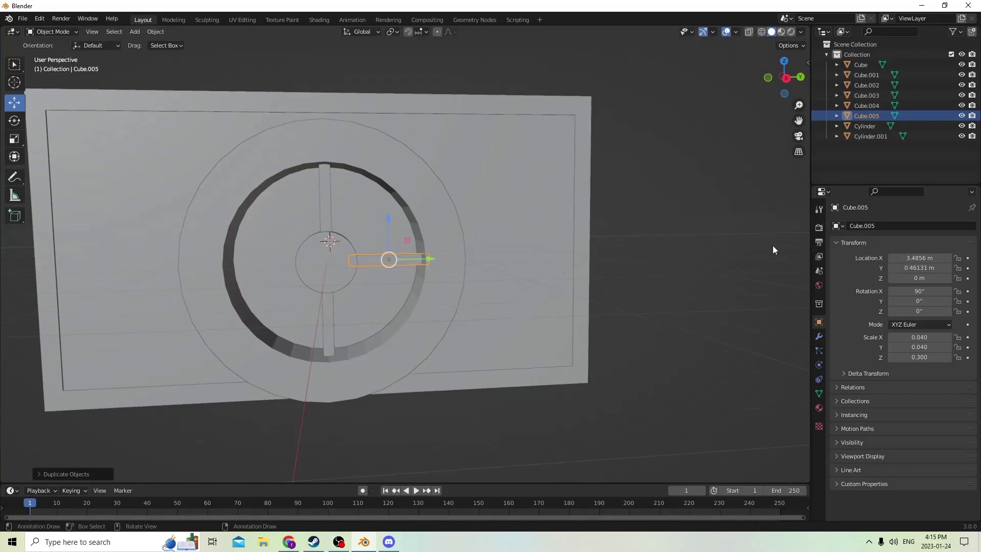
left_click(920, 267)
left_click(889, 268)
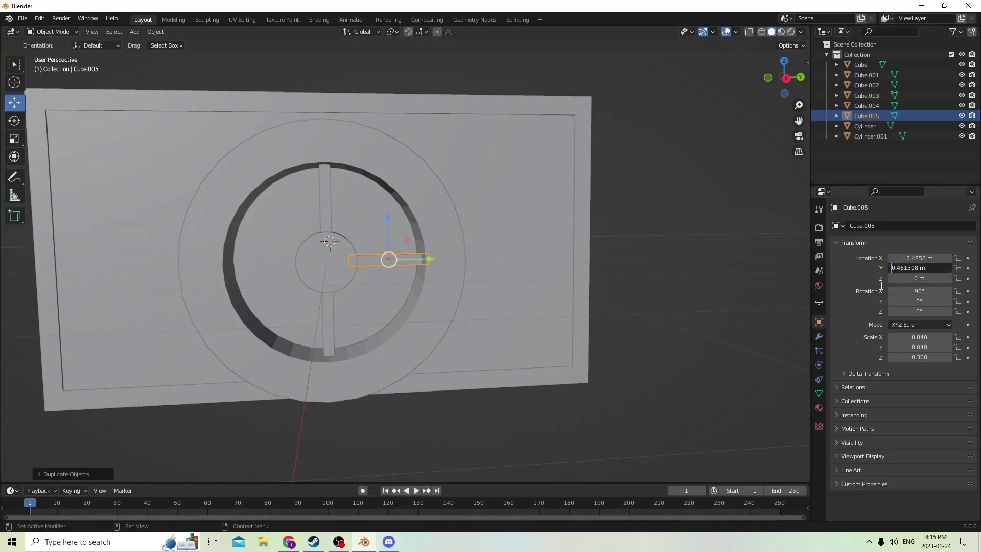
type("-")
key("Return")
middle_click_drag(752, 269, 622, 242)
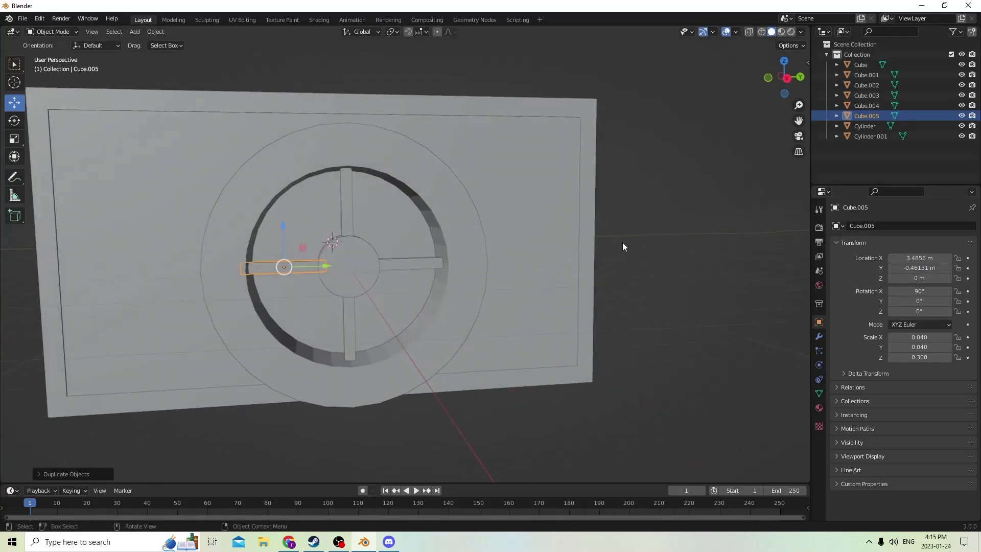
Move the horizontal spoke on the positive Y side to about 0.389 m on Y and -0.142 m on Z
left_click(401, 266)
middle_click_drag(400, 266, 383, 255)
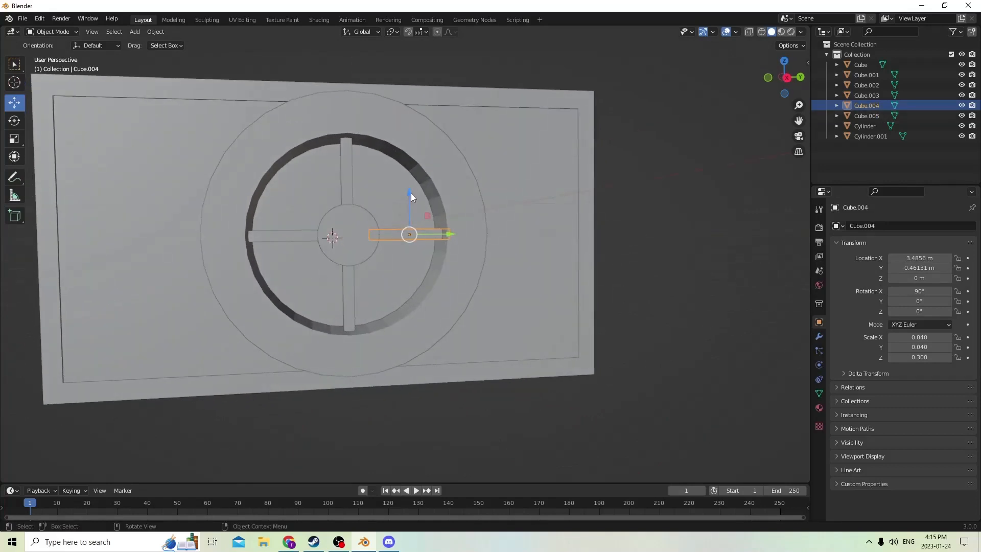
left_click_drag(410, 197, 411, 215)
middle_click_drag(411, 215, 395, 268)
left_click_drag(392, 285, 383, 280)
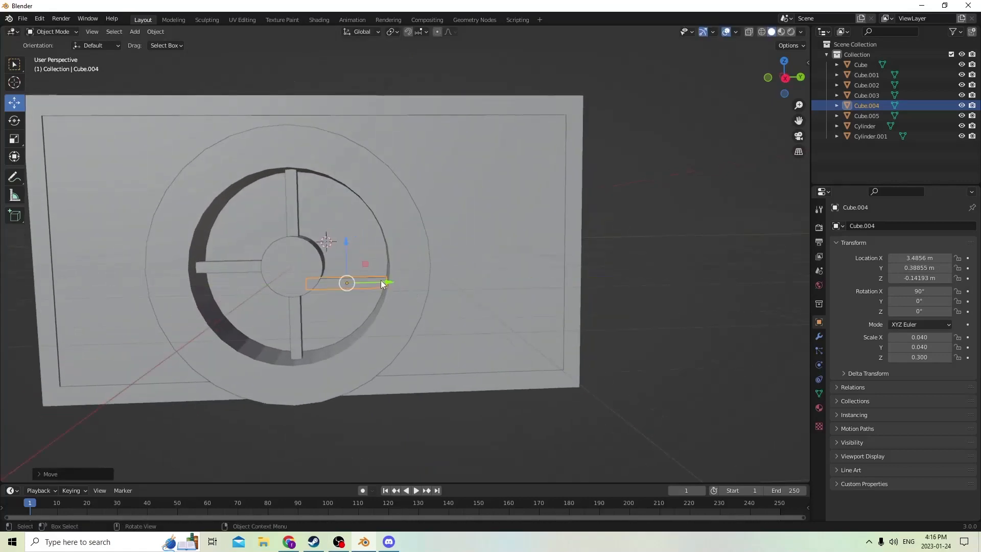
Delete the misplaced horizontal spoke on the positive Y side of the hub
mouse_move(383, 281)
middle_mouse_down()
mouse_move(394, 267)
mouse_move(393, 275)
middle_mouse_up()
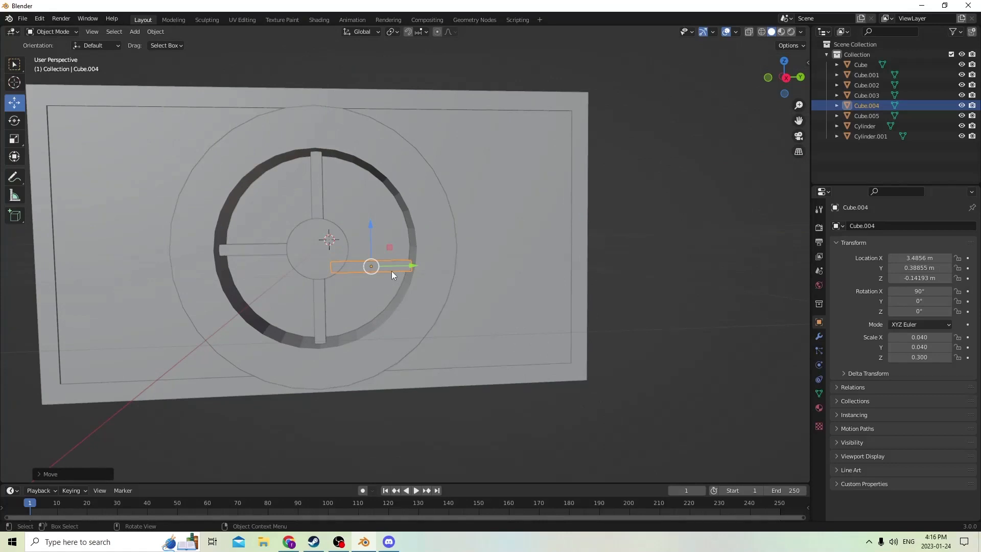
key("Delete")
middle_click_drag(393, 271, 303, 273)
left_click(374, 275)
Undo the horizontal spoke's deletion and its latest moves along Y and Z
left_click(41, 19)
left_click(47, 30)
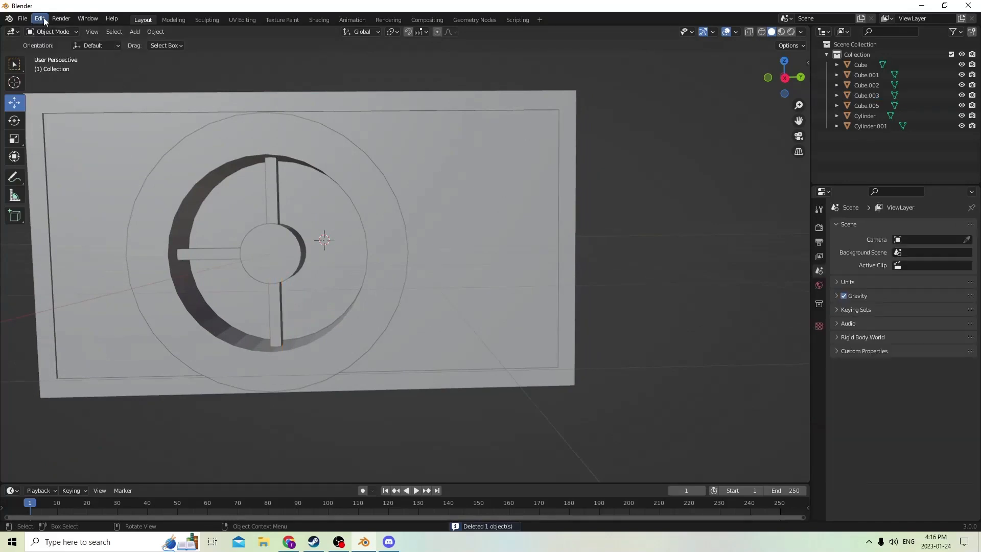
left_click(44, 20)
left_click(45, 27)
left_click(41, 20)
left_click(44, 25)
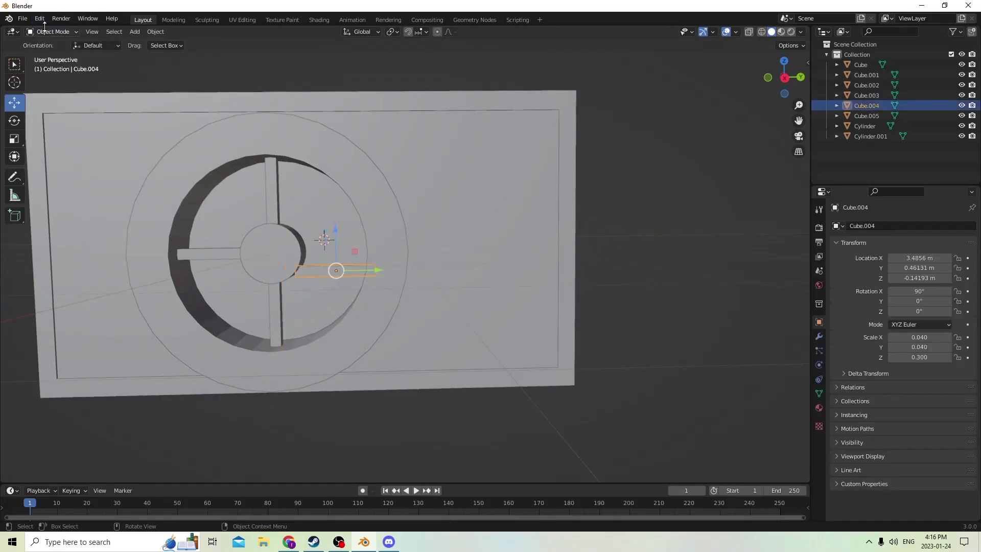
left_click(38, 20)
left_click(39, 27)
Widen both horizontal spokes together along global Z to a Y scale of about 0.088
middle_click_drag(352, 183, 372, 198)
middle_click_drag(391, 238, 394, 248)
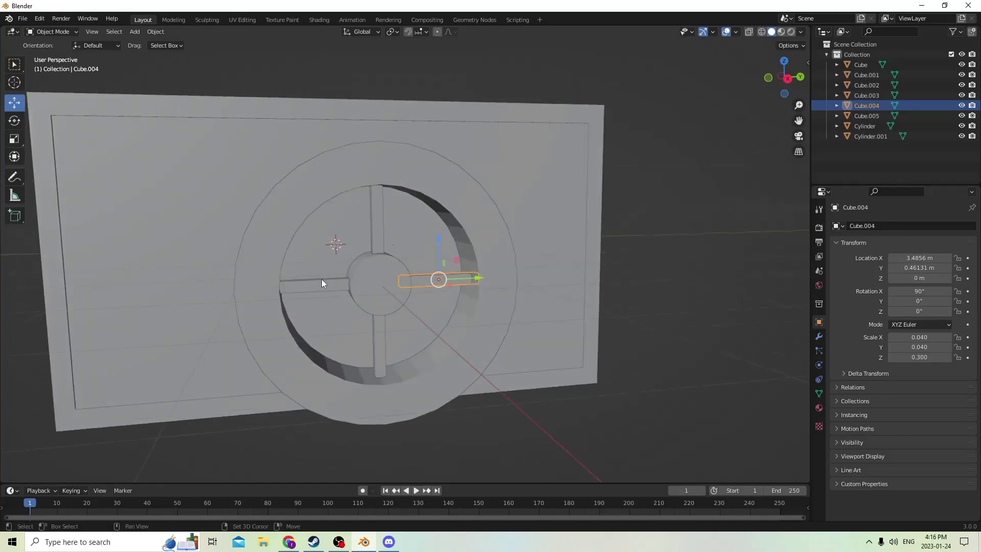
middle_click_drag(320, 281, 270, 220)
left_click(253, 243, "shift")
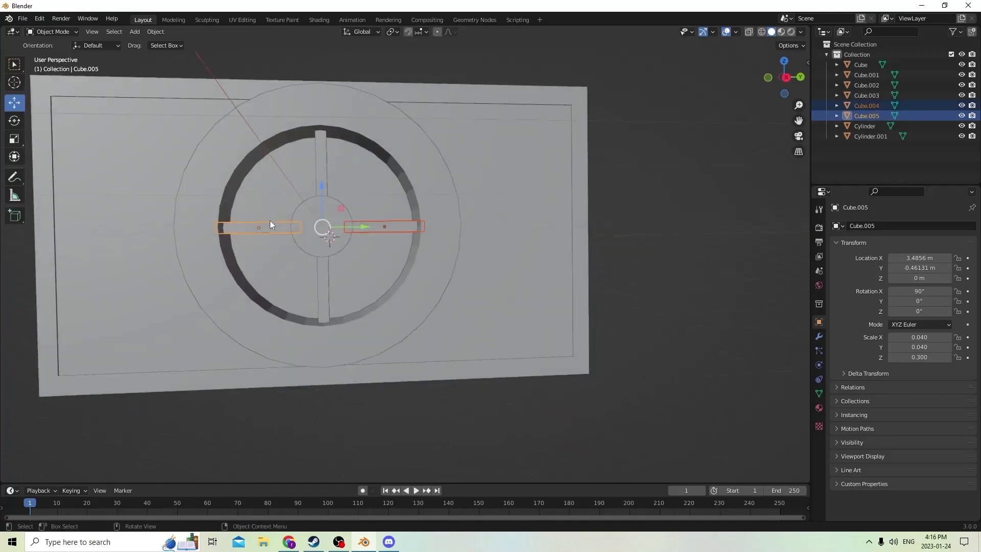
left_click(12, 141)
left_click_drag(320, 186, 322, 139)
middle_click_drag(323, 139, 333, 166)
Widen the upper and lower vertical spokes together along Y to roughly the width of the horizontal ones
left_click(360, 342)
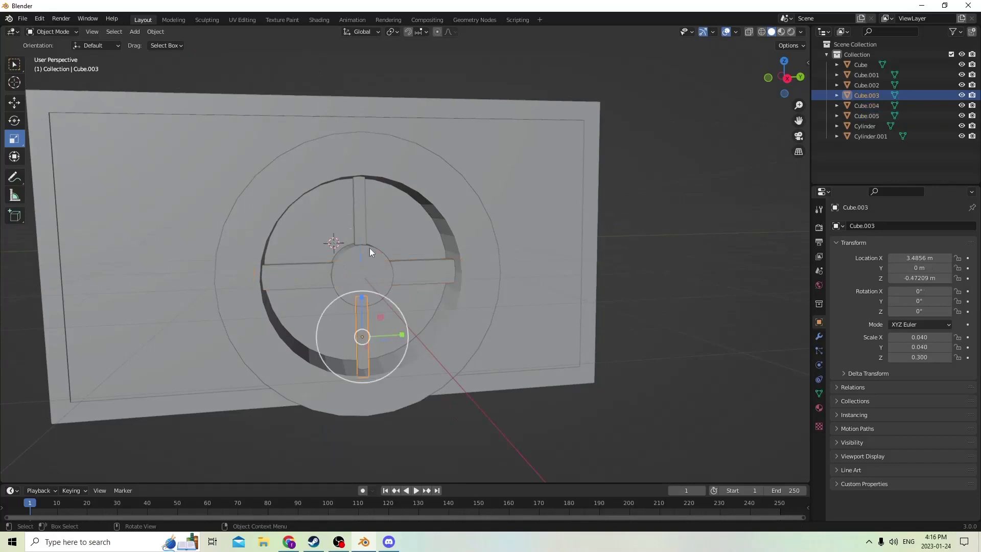
left_click(359, 206, "shift")
key("s")
key("y")
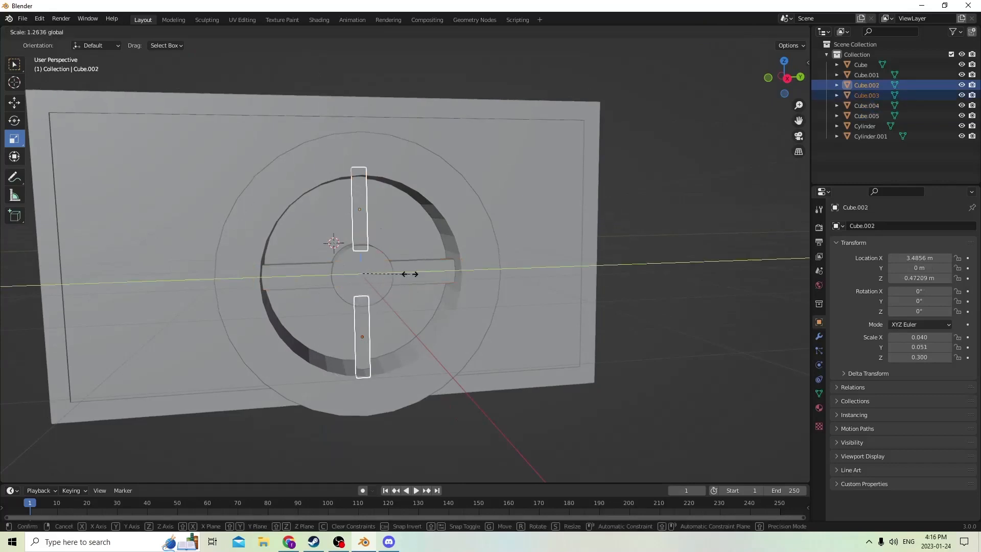
left_click(436, 274)
middle_click_drag(436, 273, 559, 263)
left_click(642, 259)
left_click(513, 200)
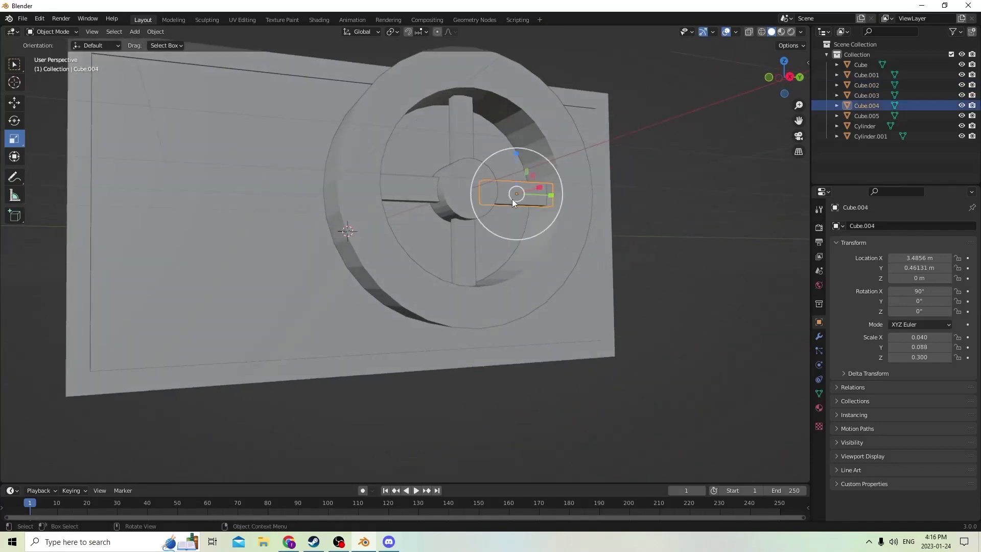
middle_click_drag(512, 200, 492, 209)
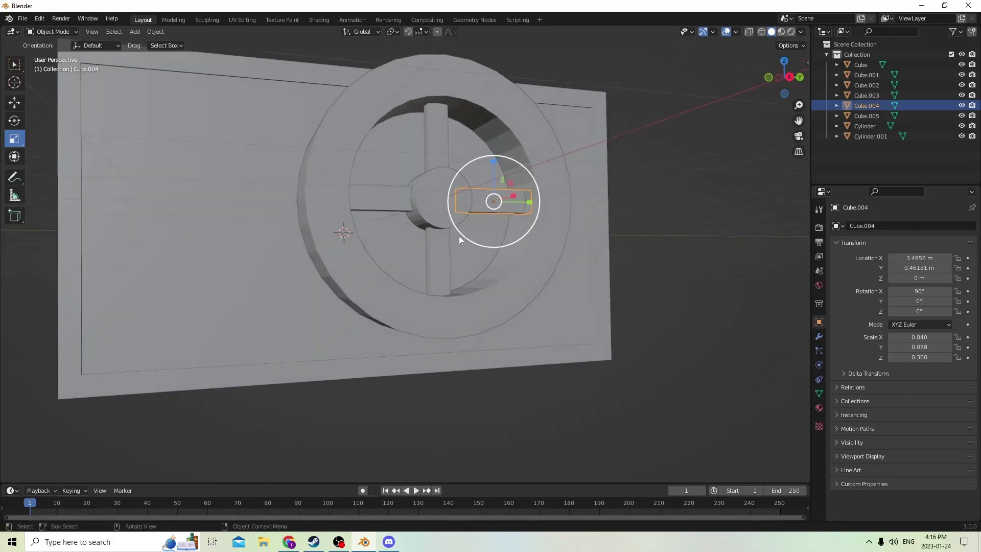
middle_click_drag(448, 244, 513, 287)
scroll(437, 258, "up", 2)
scroll(465, 261, "down", 3)
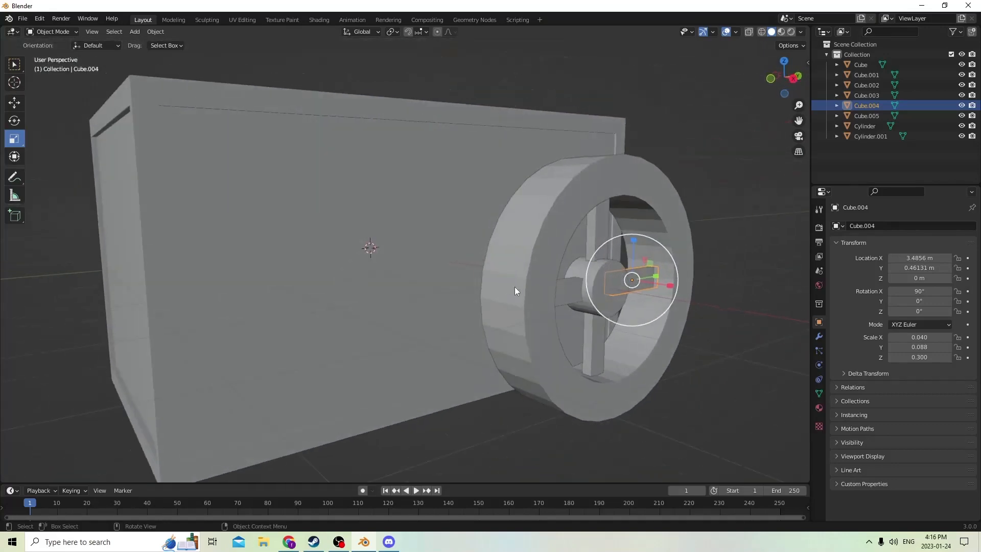
Duplicate the wheel hub in place and stretch the copy along X into an axle with a Z scale of about 1.829
left_click(580, 283)
middle_click_drag(580, 284, 614, 299)
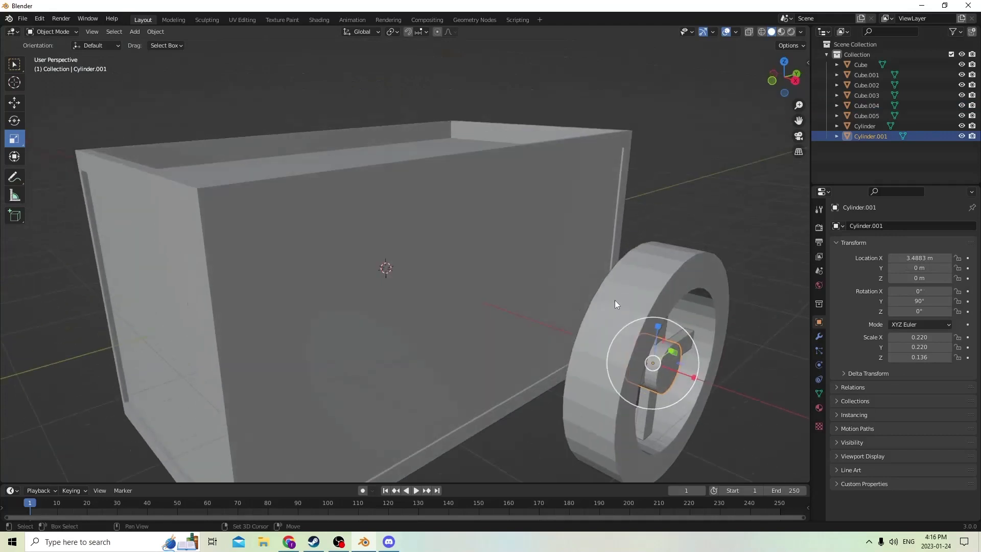
key("shift+d")
right_click(722, 274)
scroll(721, 274, "down", 3)
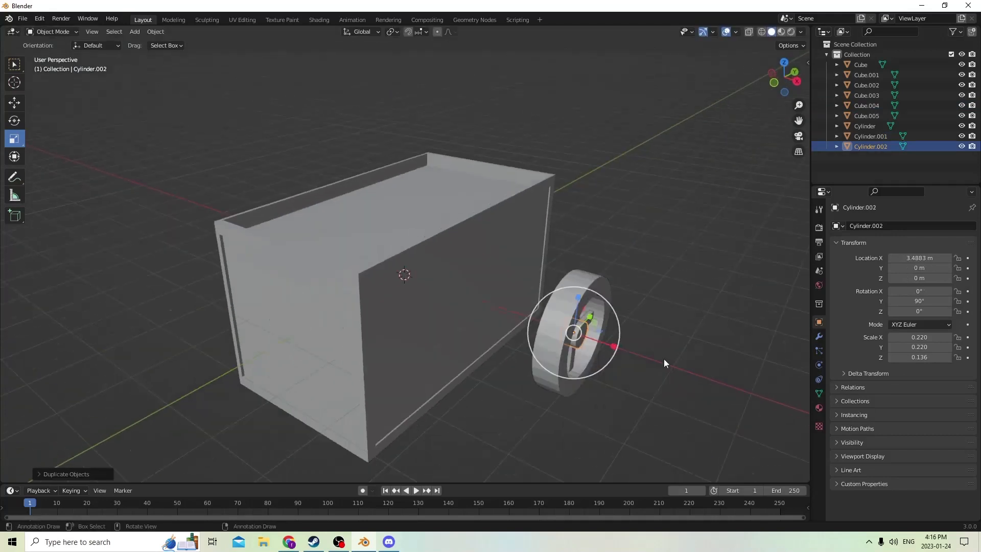
left_click_drag(614, 346, 565, 302)
Scale the axle down uniformly to about 0.139 on X and Y and 1.160 on Z
middle_click_drag(566, 302, 696, 241)
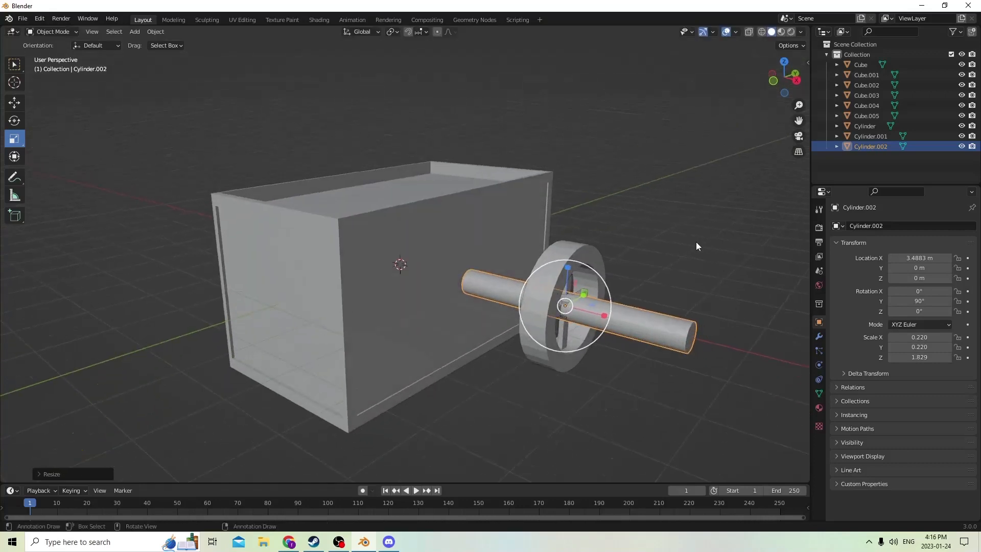
key("s")
left_click(675, 265)
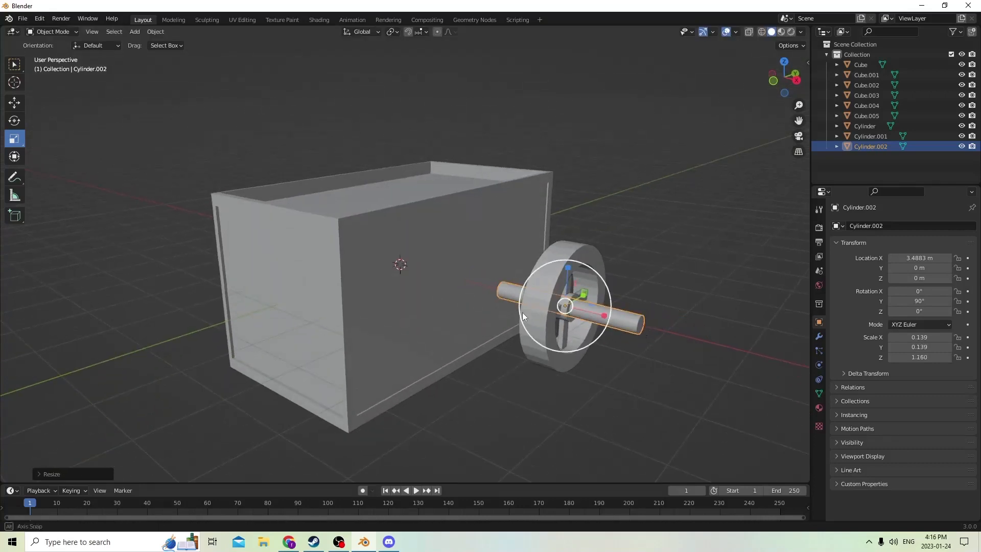
middle_click_drag(522, 311, 409, 286)
Move the axle along X to the wagon's centre at X location 0 m
left_click(15, 102)
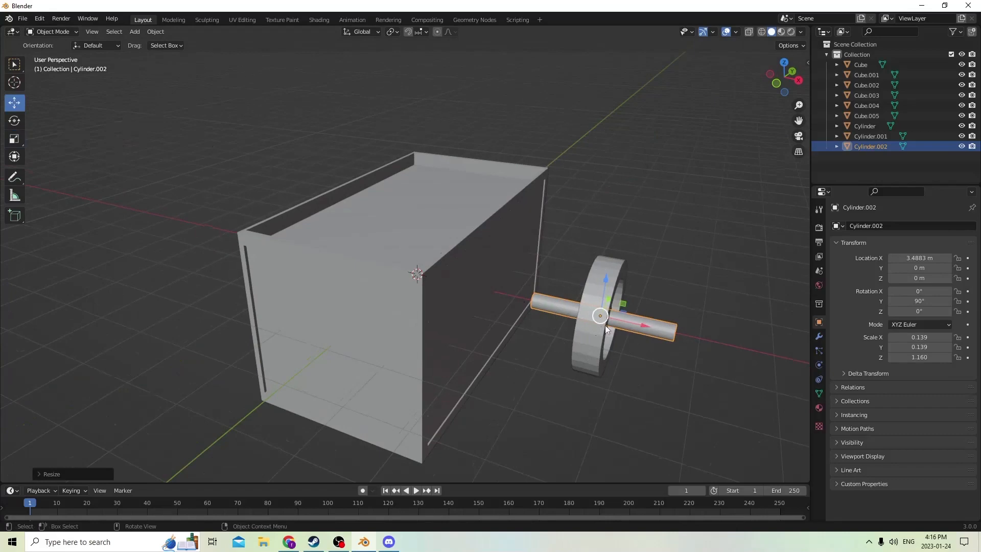
left_click_drag(642, 328, 565, 299)
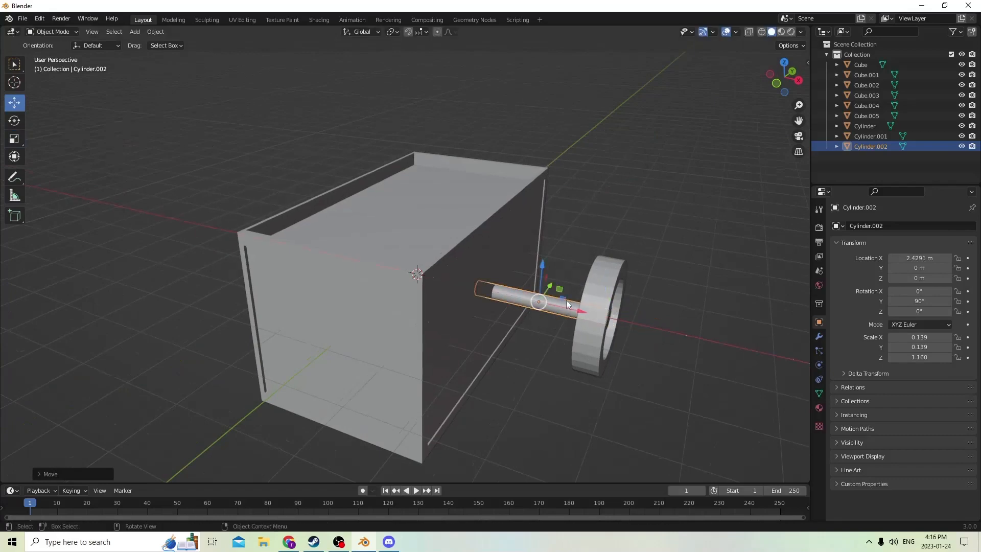
middle_click_drag(566, 300, 365, 294)
middle_click_drag(292, 272, 175, 209)
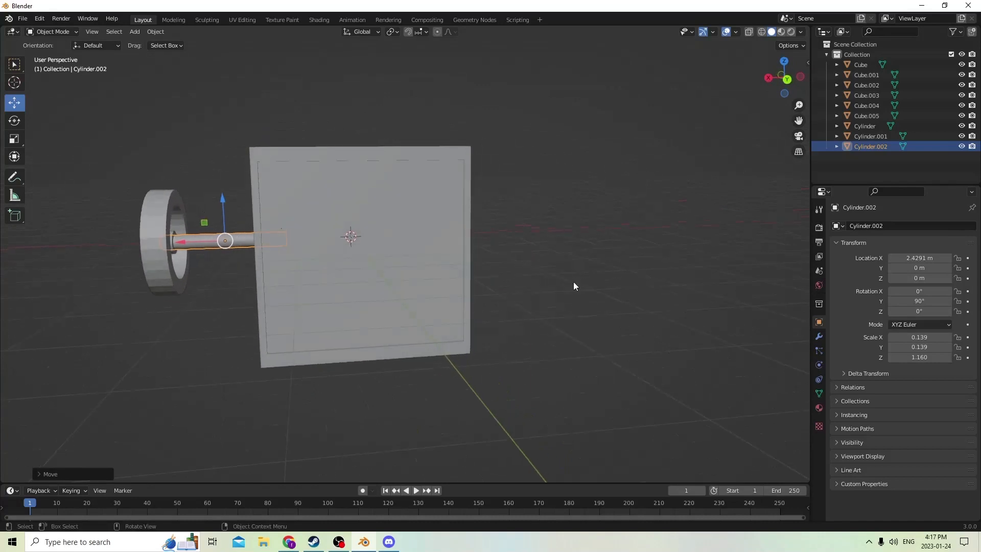
left_click(196, 246)
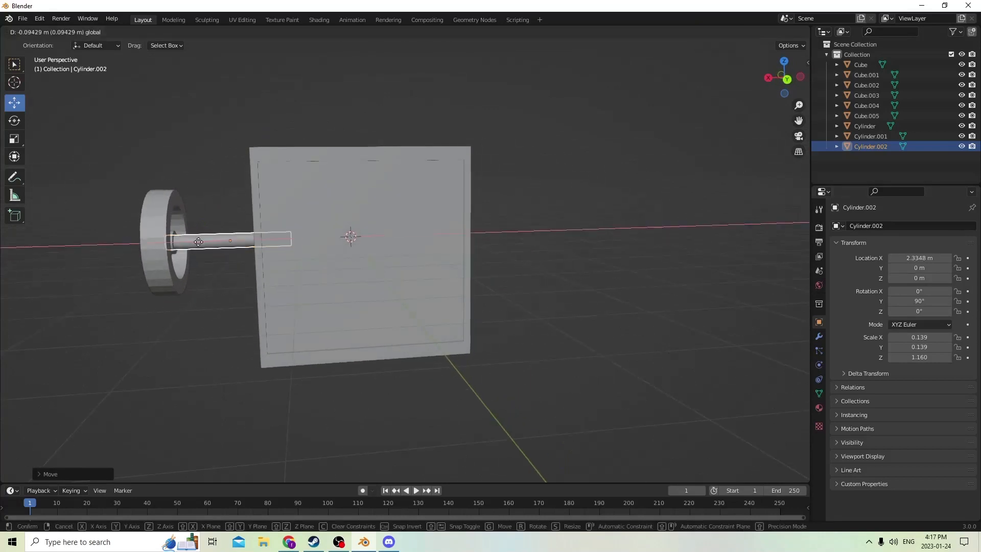
left_click(912, 258)
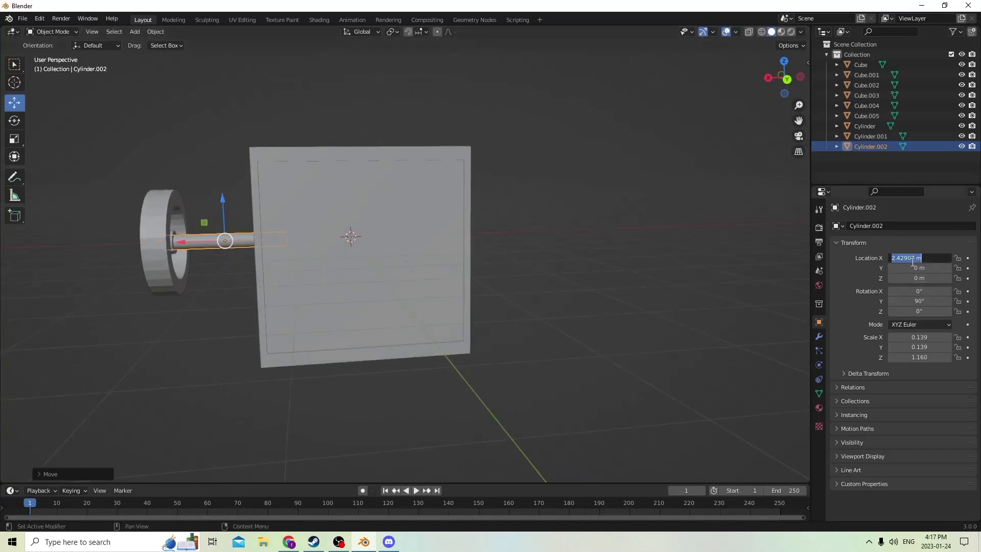
type("0")
key("Return")
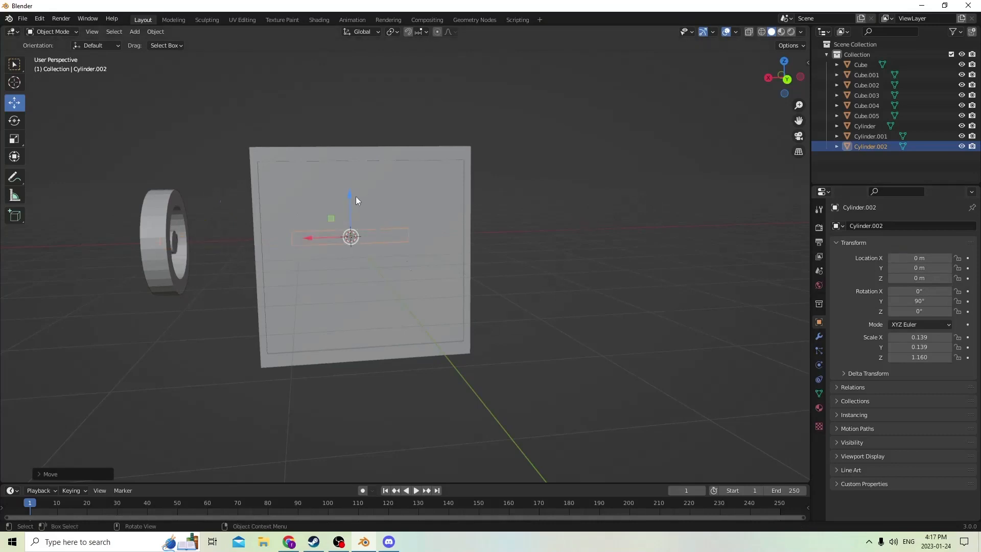
Lower the axle to the underside of the wagon at about -1.811 m on Z
left_click_drag(350, 201, 347, 241)
middle_click_drag(347, 240, 394, 222)
left_click_drag(329, 261, 330, 302)
middle_click_drag(330, 303, 391, 318)
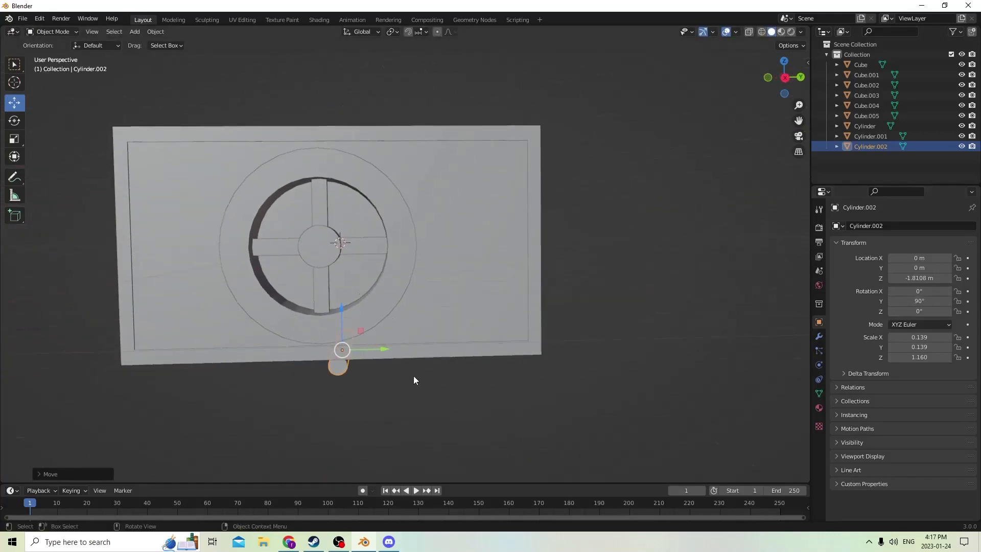
Shift the axle along Y towards the wagon's end, to about 2.287 m
left_click_drag(379, 349, 425, 357)
right_click(425, 357)
left_click_drag(370, 348, 462, 358)
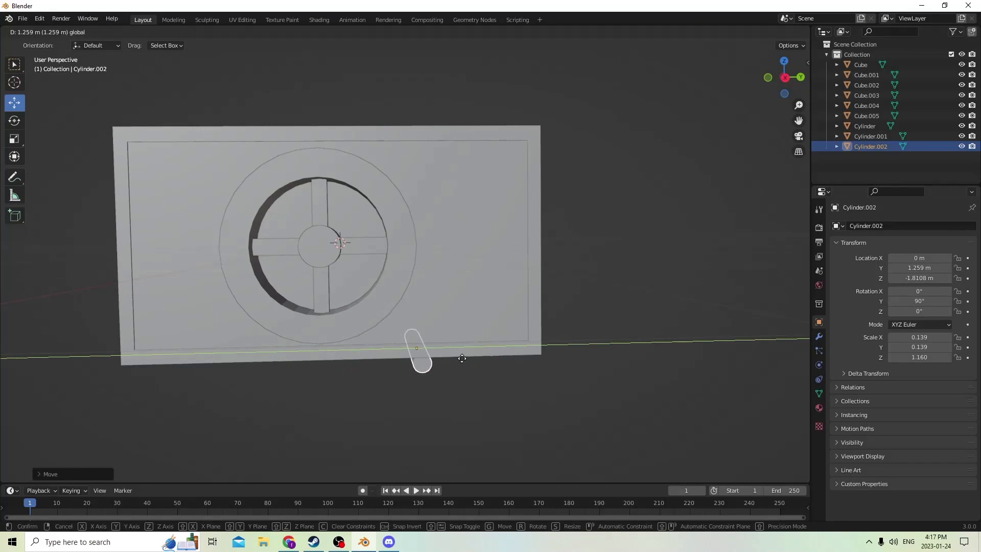
left_click_drag(462, 358, 522, 362)
Lengthen the axle along X to a Z scale of about 1.936, spanning the wagon's width
middle_click_drag(521, 361, 342, 333)
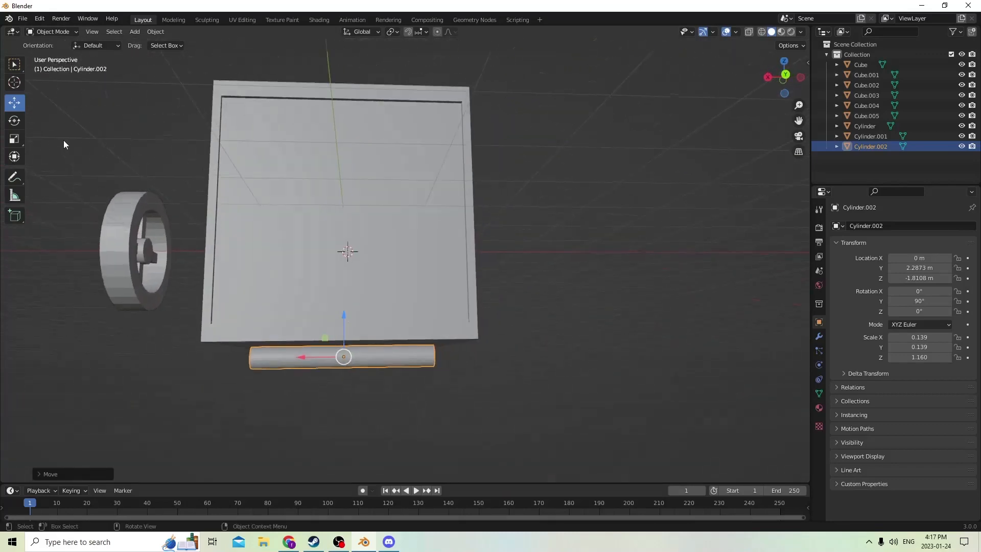
left_click(14, 139)
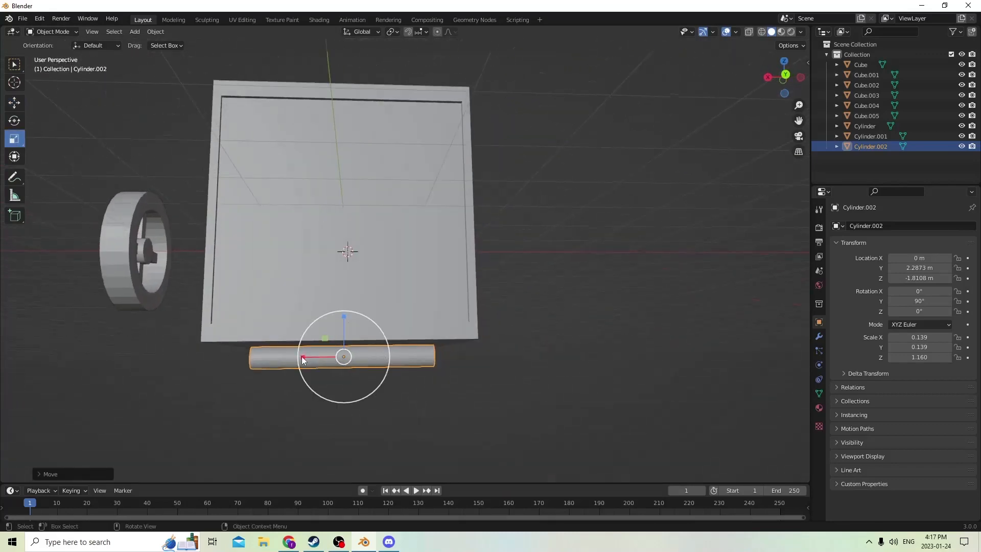
left_click_drag(304, 357, 262, 351)
middle_click_drag(263, 352, 366, 368)
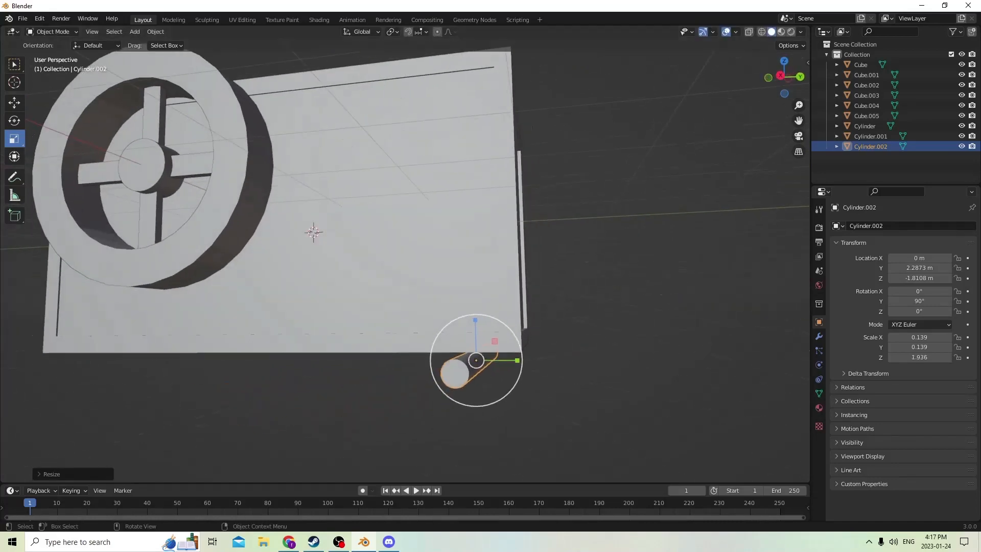
Shift the axle slightly back from the wagon's end, to about 2.181 m on Y
left_click(14, 104)
middle_click_drag(505, 339, 542, 364)
left_click_drag(525, 362, 513, 361)
middle_click_drag(513, 360, 188, 204)
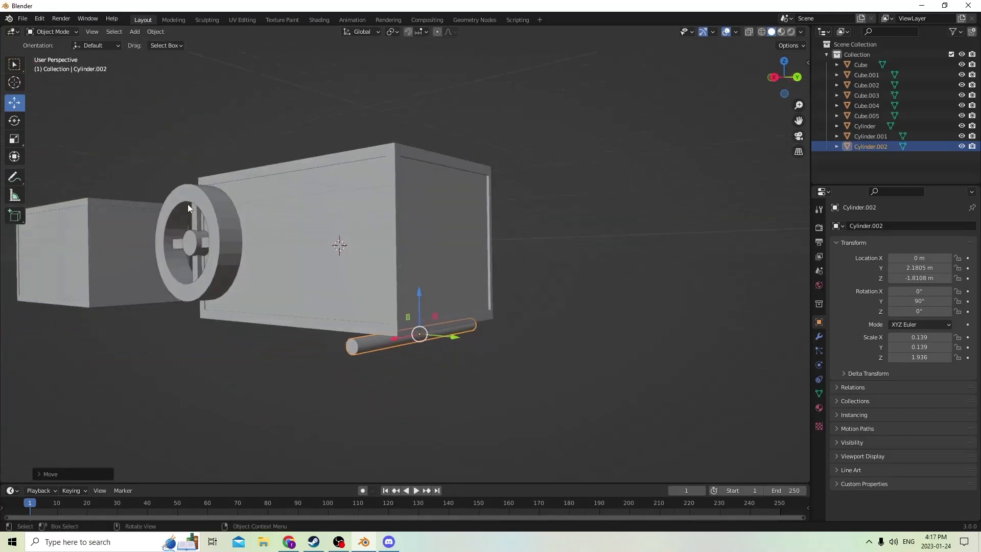
Join the wheel rim and four spokes into the hub as a single wheel object
left_click(192, 237)
middle_click_drag(192, 237, 306, 288)
left_click(409, 241)
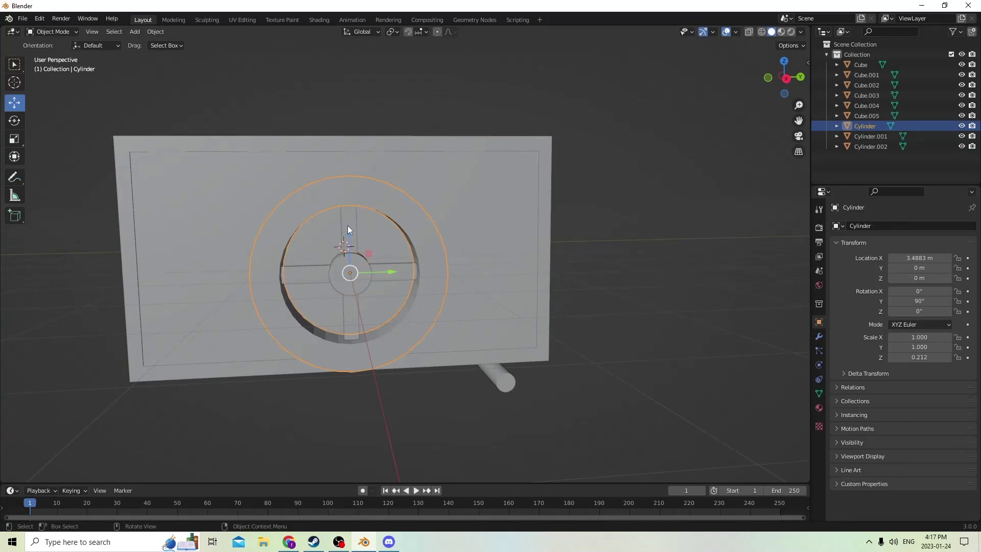
left_click(347, 236, "shift")
left_click(311, 268, "shift")
left_click(351, 306, "shift")
left_click(404, 265, "shift")
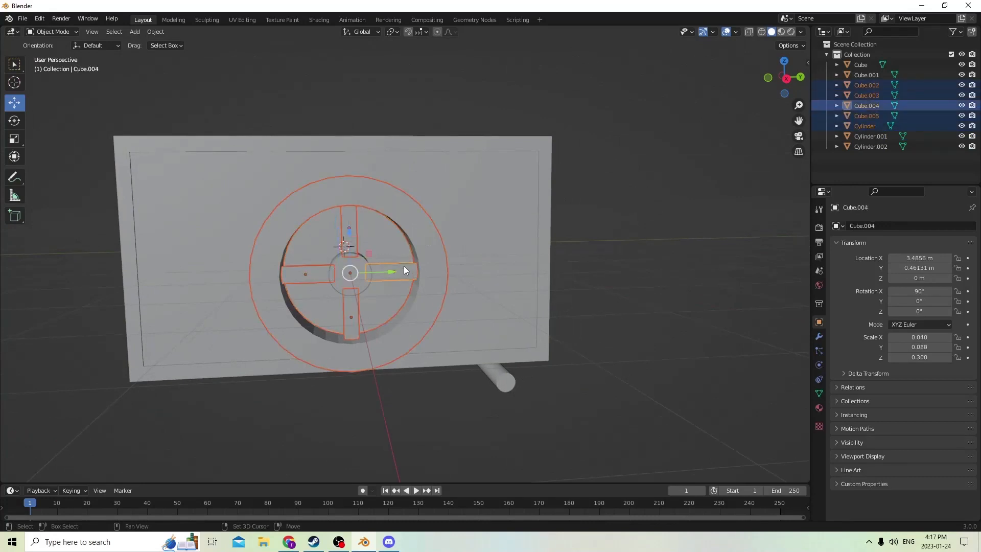
left_click(350, 272, "shift")
key("ctrl+j")
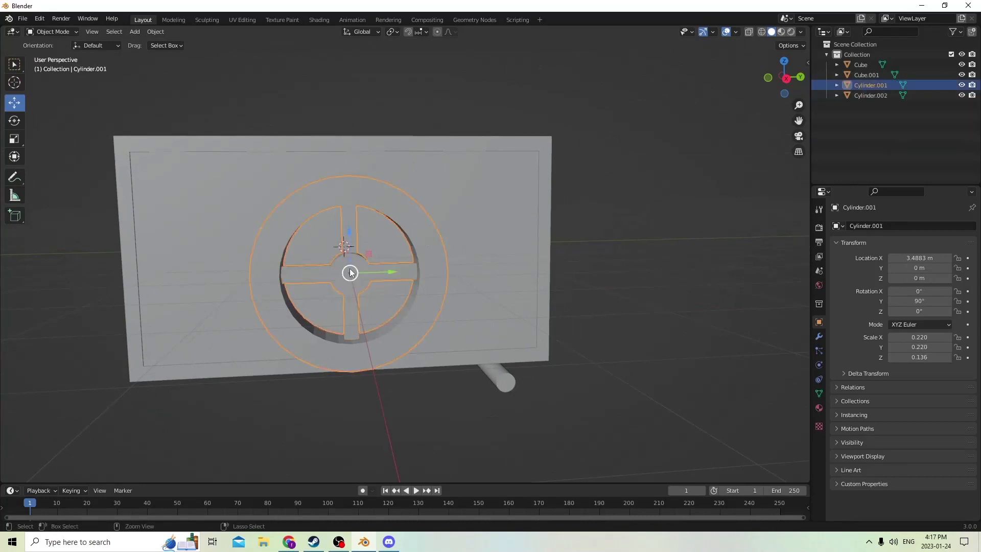
Move the joined wheel to the axle's end at about 1.988 m on X, 2.290 m on Y and -1.623 m on Z
middle_click_drag(350, 272, 190, 247)
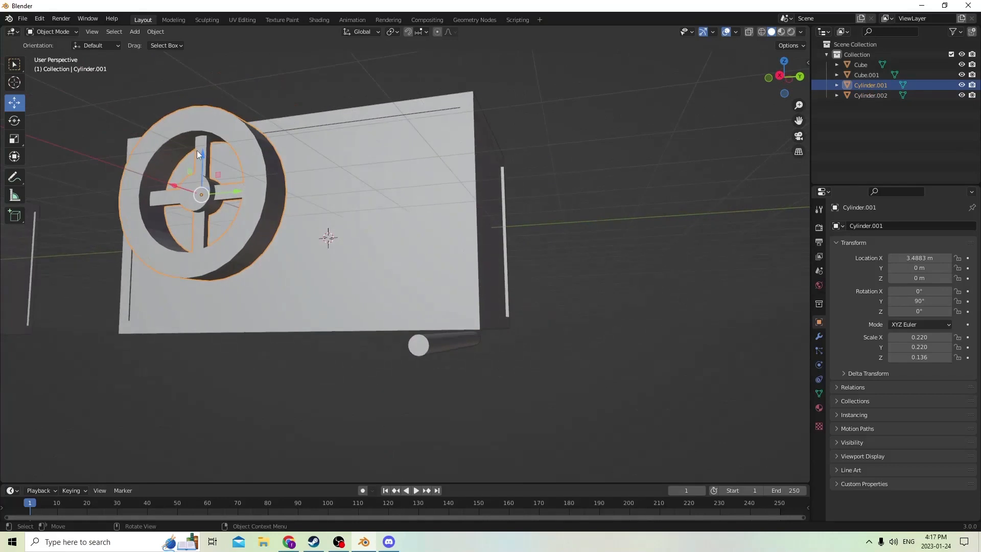
left_click_drag(197, 150, 240, 292)
middle_click_drag(240, 292, 246, 388)
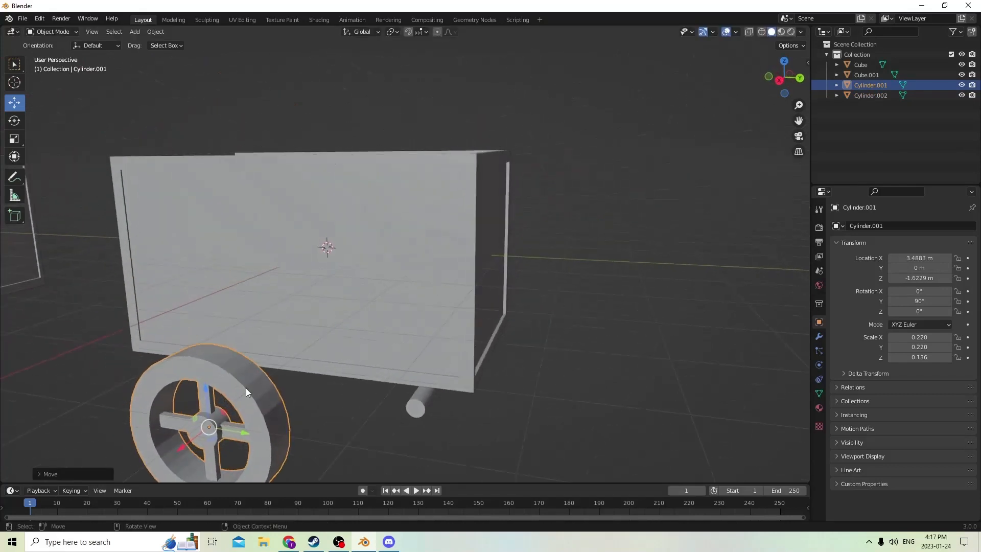
left_click_drag(238, 437, 422, 457)
middle_click_drag(421, 457, 287, 415)
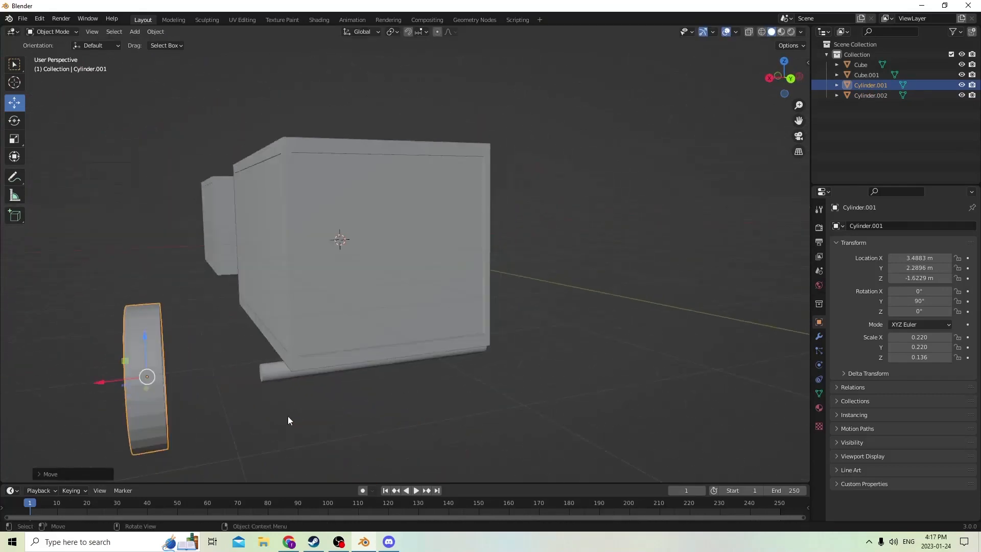
left_click_drag(94, 384, 225, 375)
middle_click_drag(225, 375, 487, 307)
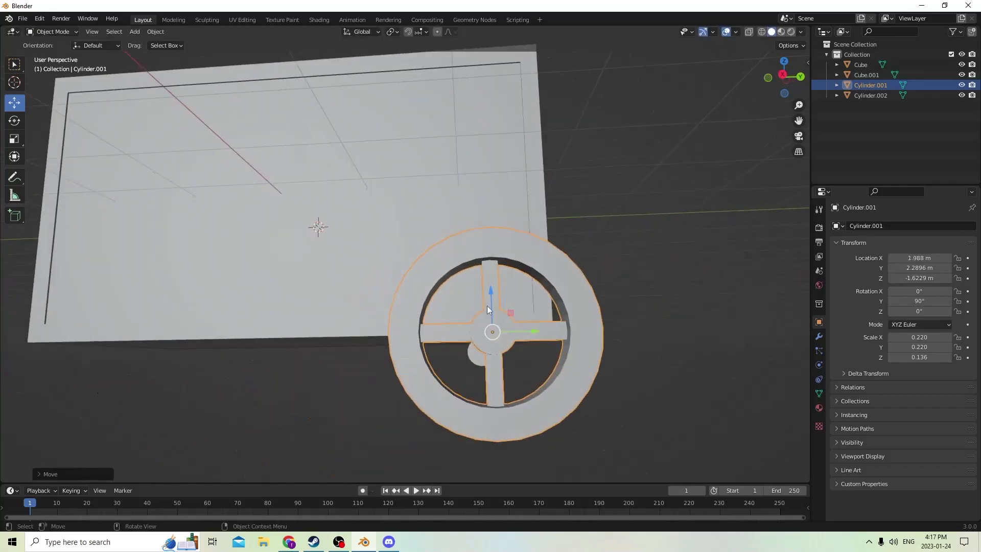
Align the wheel's hub with the axle at about 2.170 m on Y and -1.814 m on Z
left_click_drag(486, 290, 492, 314)
left_click_drag(537, 353, 492, 351)
middle_click_drag(492, 351, 207, 339)
left_click_drag(196, 346, 185, 344)
middle_click_drag(185, 344, 121, 355)
middle_click_drag(272, 372, 278, 375)
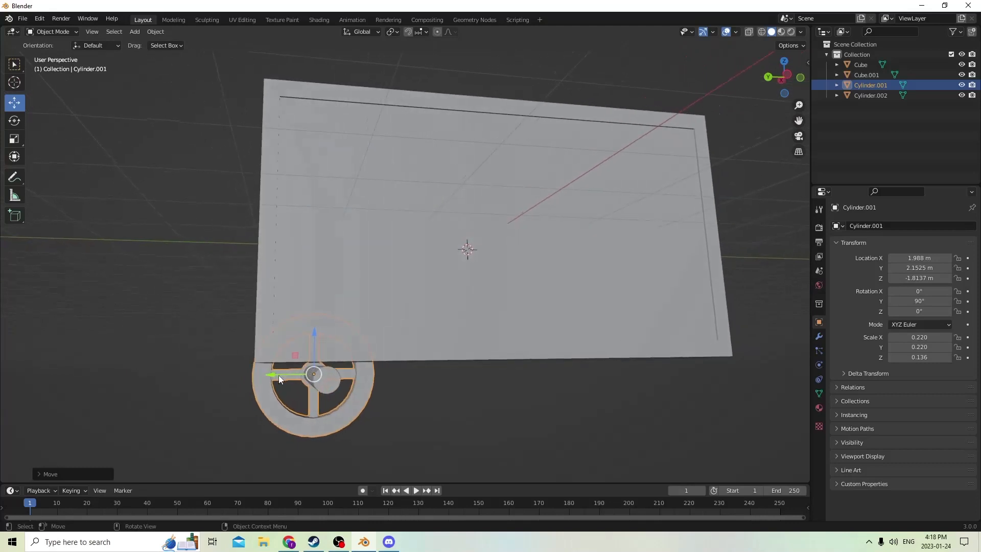
left_click_drag(271, 374, 268, 373)
left_click_drag(268, 374, 267, 372)
middle_click_drag(267, 373, 320, 395)
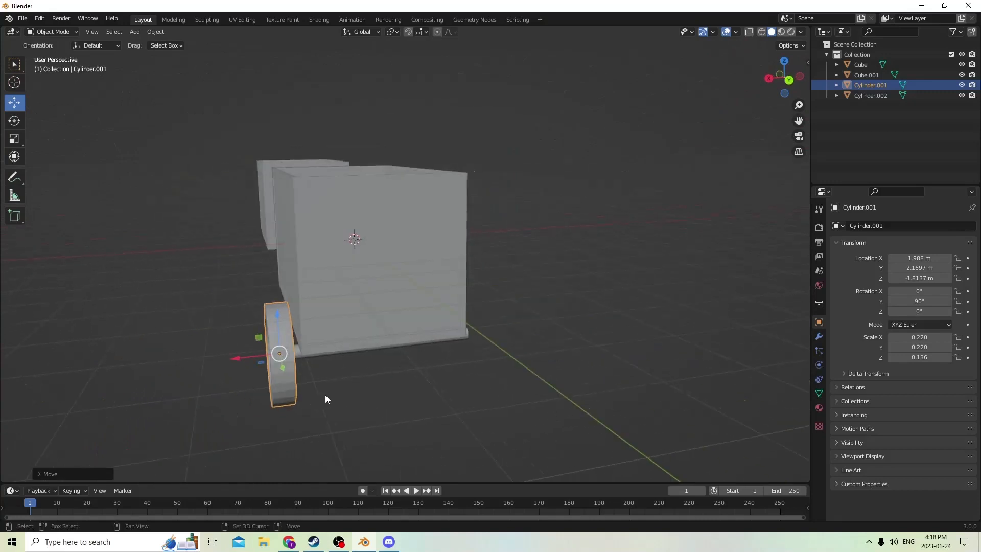
Duplicate the wheel and place the copy at the axle's opposite end, at -1.988 m on X
key("shift+d")
right_click(372, 352)
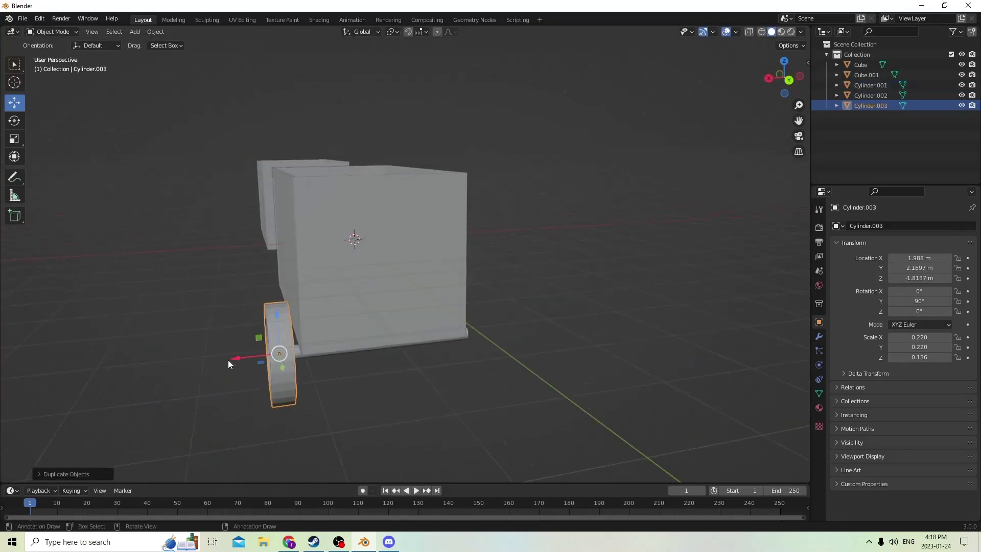
left_click_drag(234, 357, 200, 358)
right_click(200, 358)
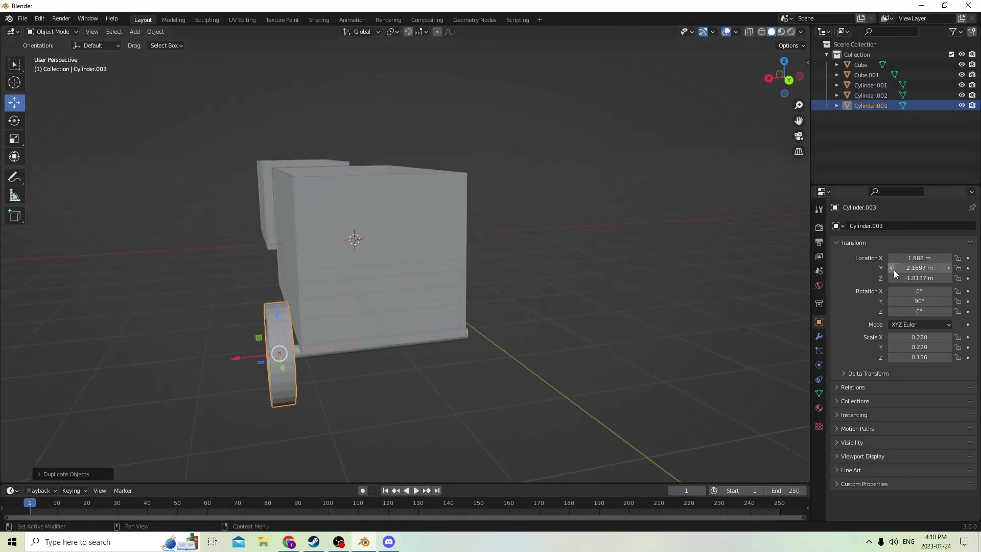
left_click(908, 257)
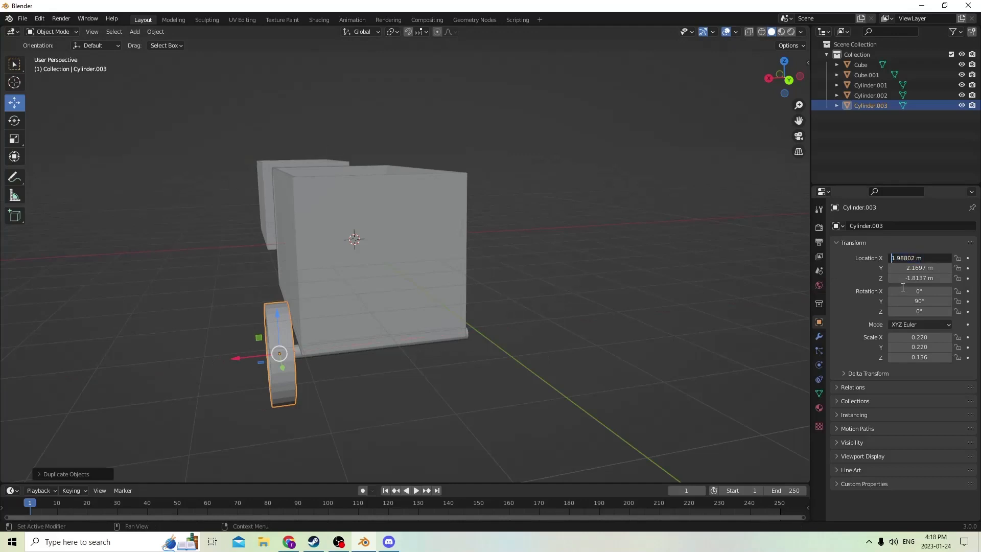
type("-")
key("Return")
middle_click_drag(768, 294, 501, 287)
scroll(500, 287, "up", 3)
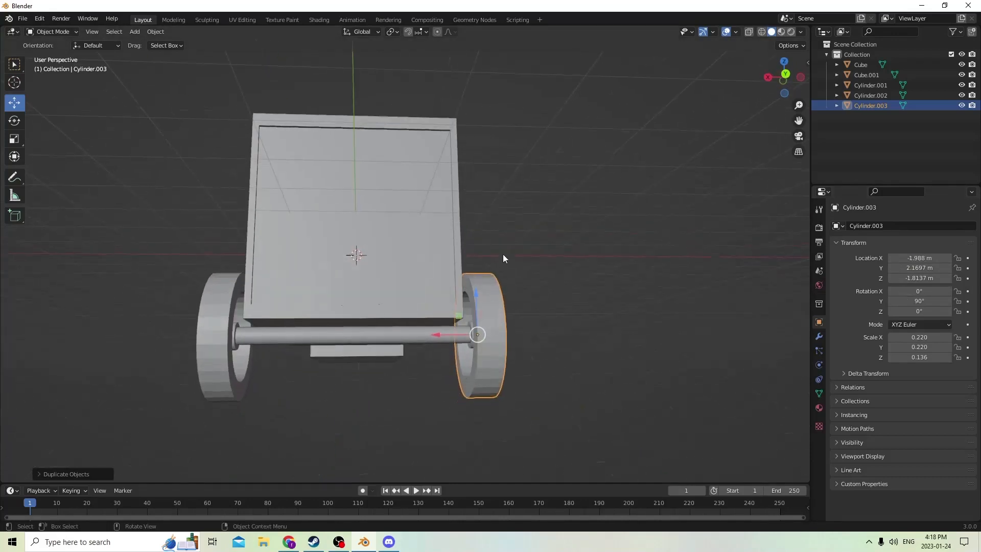
Join both wheels into the axle as a single wheel-set object
left_click(225, 329, "shift")
middle_click_drag(276, 326, 286, 332)
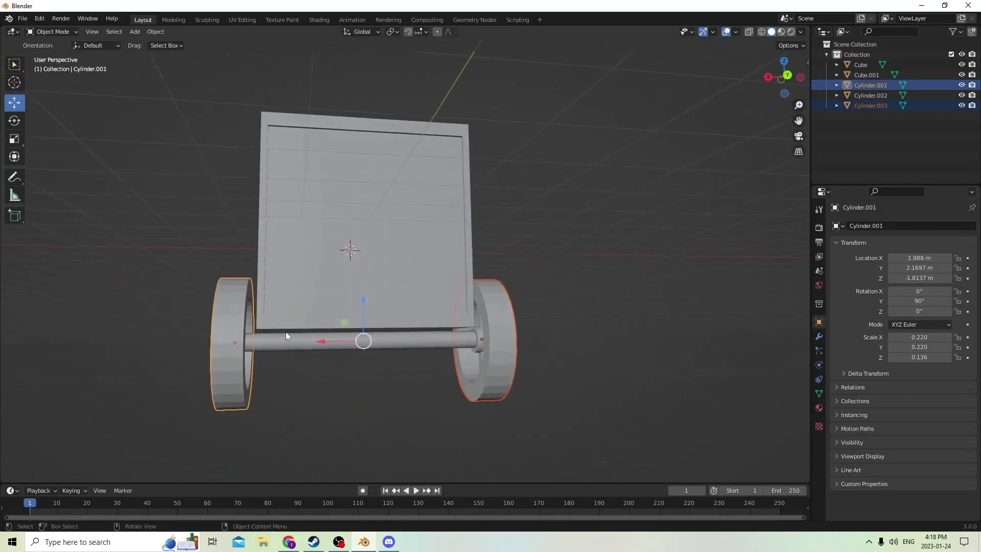
left_click(322, 342, "shift")
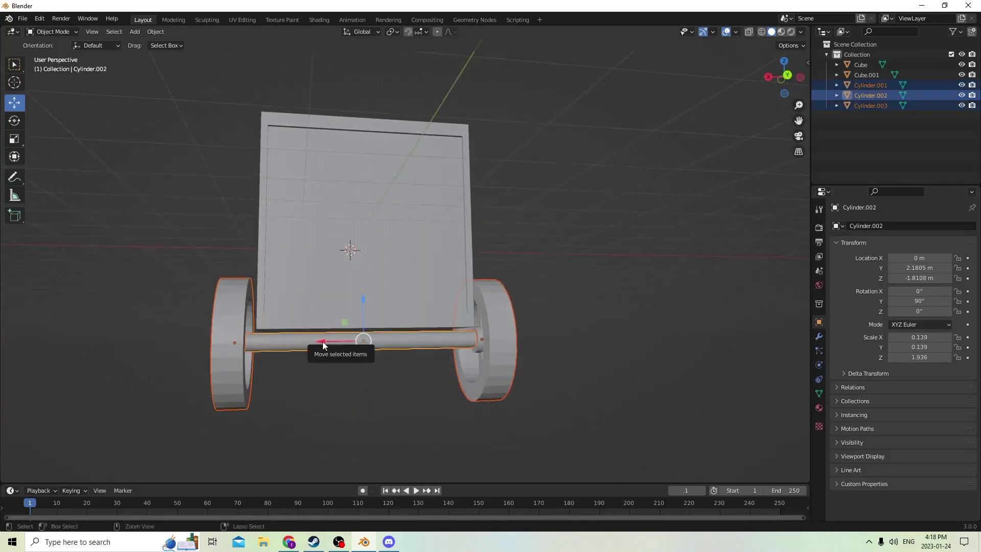
key("ctrl+j")
middle_click_drag(323, 341, 405, 381)
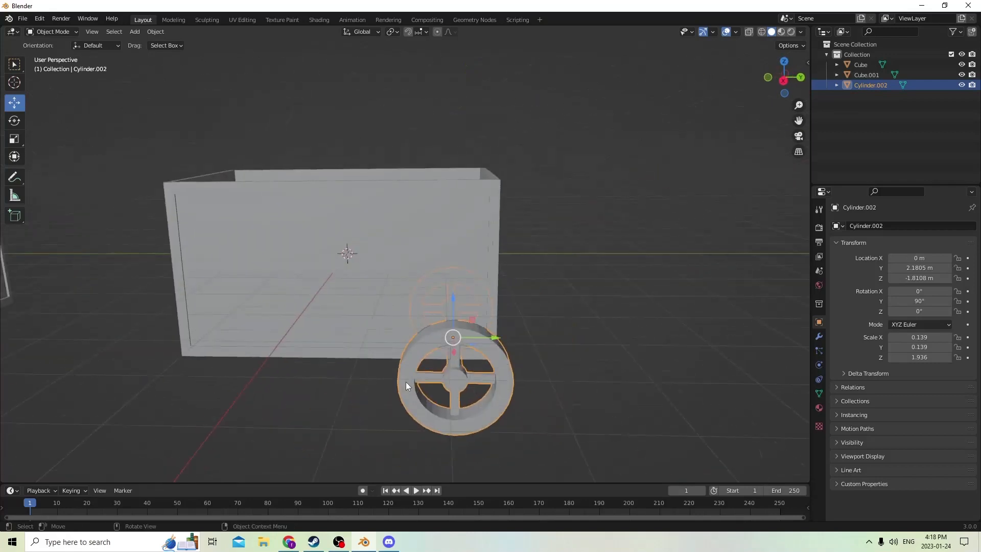
Duplicate the wheel set and move the copy under the wagon's other end, to about -2.443 m on Y
left_click_drag(499, 337, 323, 323)
right_click(323, 323)
key("shift+d")
right_click(476, 339)
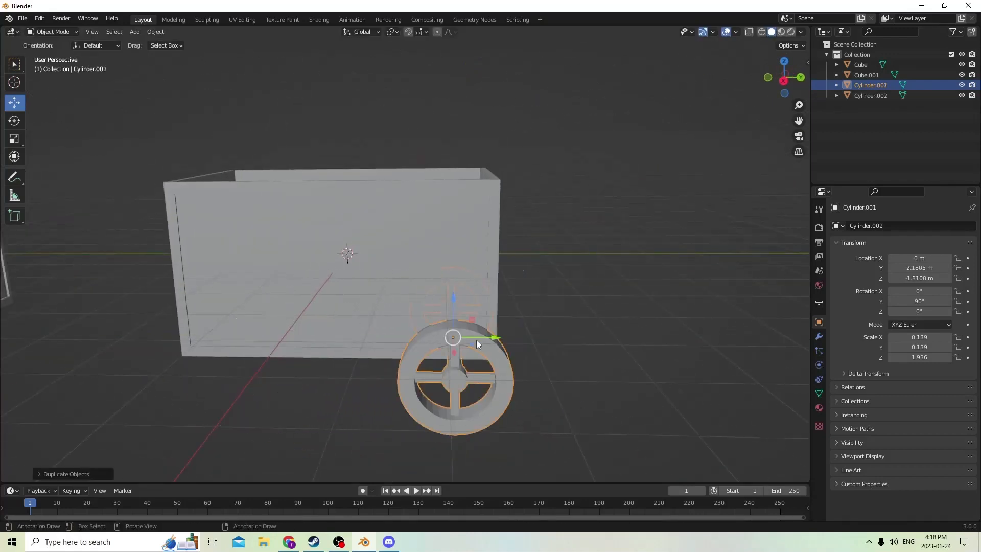
left_click_drag(499, 338, 269, 325)
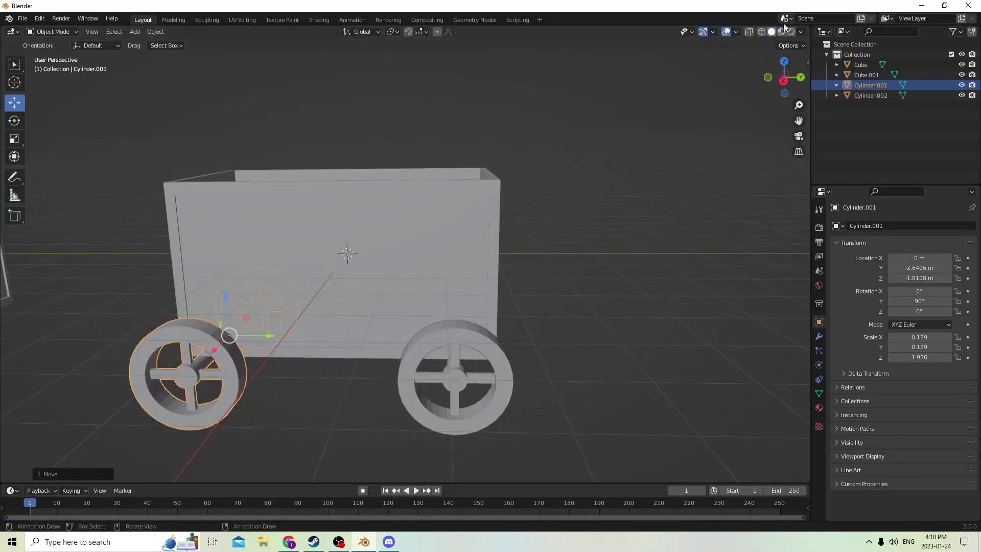
mouse_move(534, 134)
middle_mouse_down()
mouse_move(575, 128)
mouse_move(553, 131)
middle_mouse_up()
left_click_drag(272, 341, 283, 339)
middle_click_drag(284, 339, 253, 335)
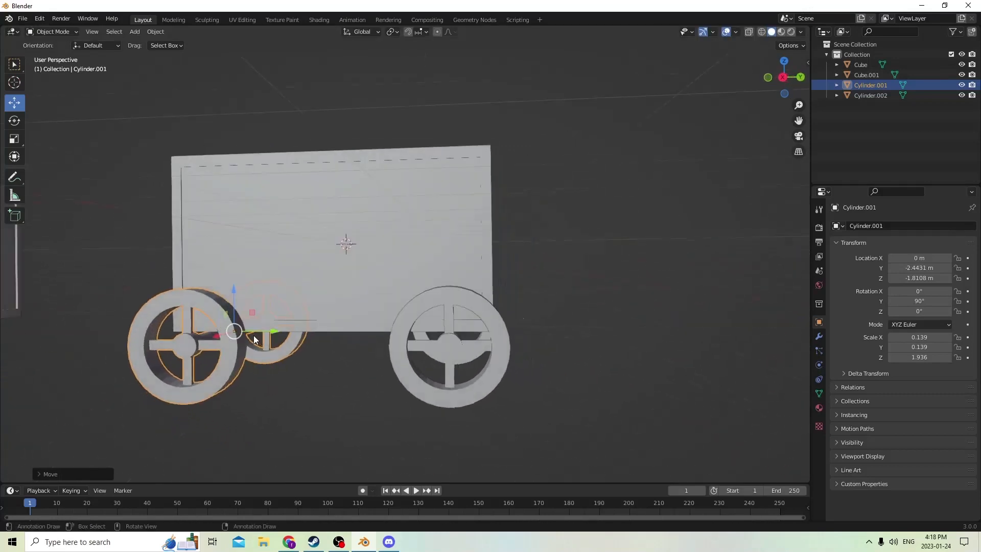
Shift the original wheel set closer to its end of the wagon, to about 2.449 m on Y
left_click(453, 347)
left_click_drag(495, 331, 508, 333)
middle_click_drag(508, 333, 478, 345)
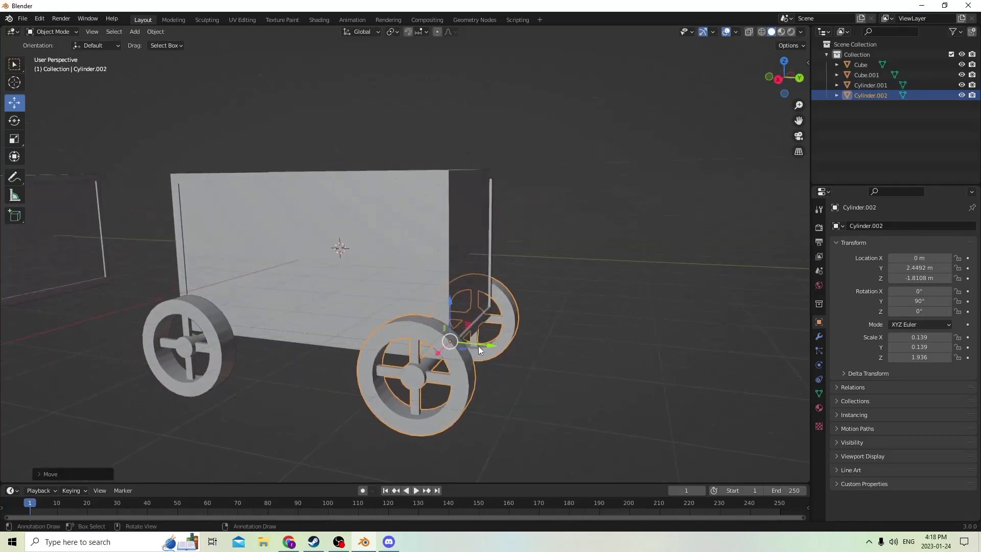
Display the material colors in the viewport and join both wheel sets into the green and red wagon body
left_click(781, 33)
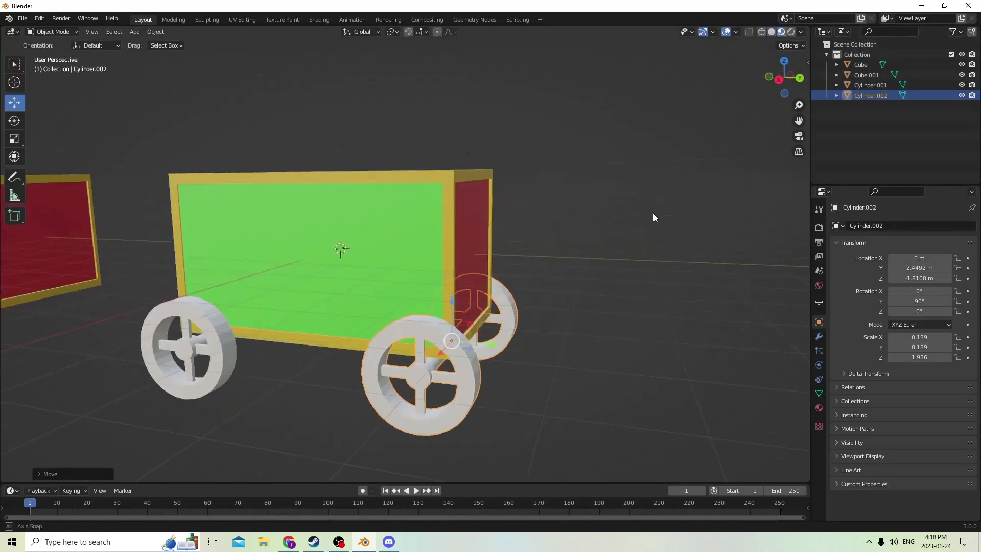
middle_click_drag(653, 213, 576, 265)
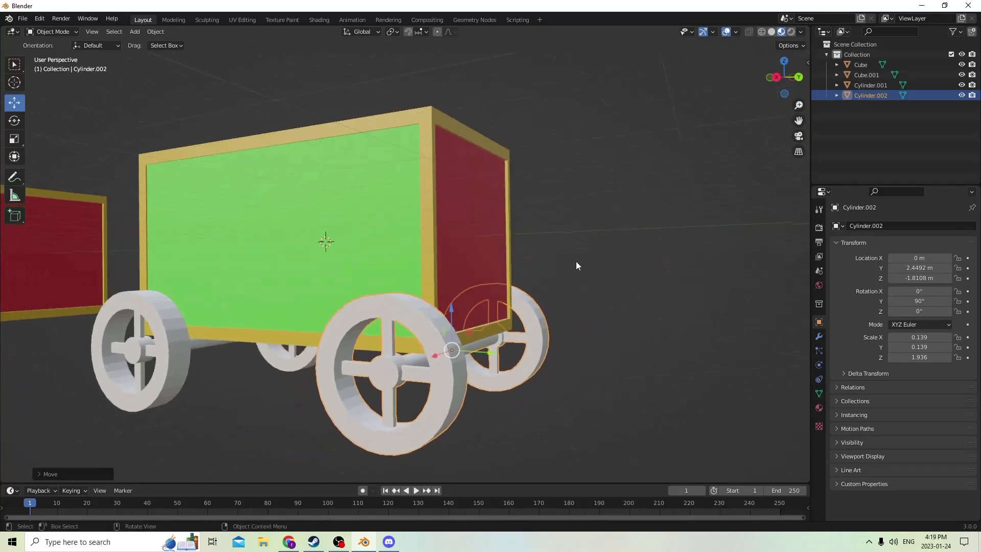
left_click(330, 223, "shift")
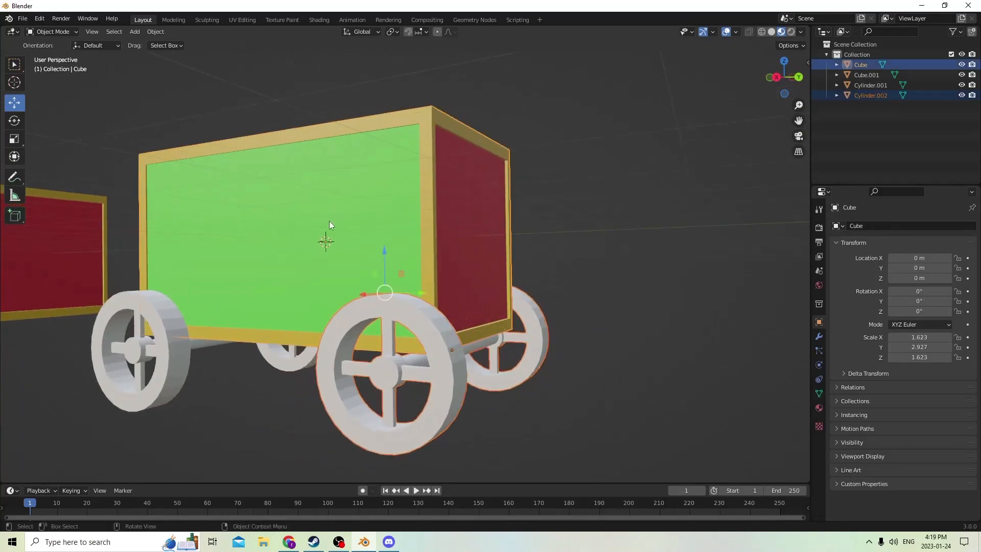
left_click(186, 348)
left_click(373, 380, "shift")
left_click(245, 234, "shift")
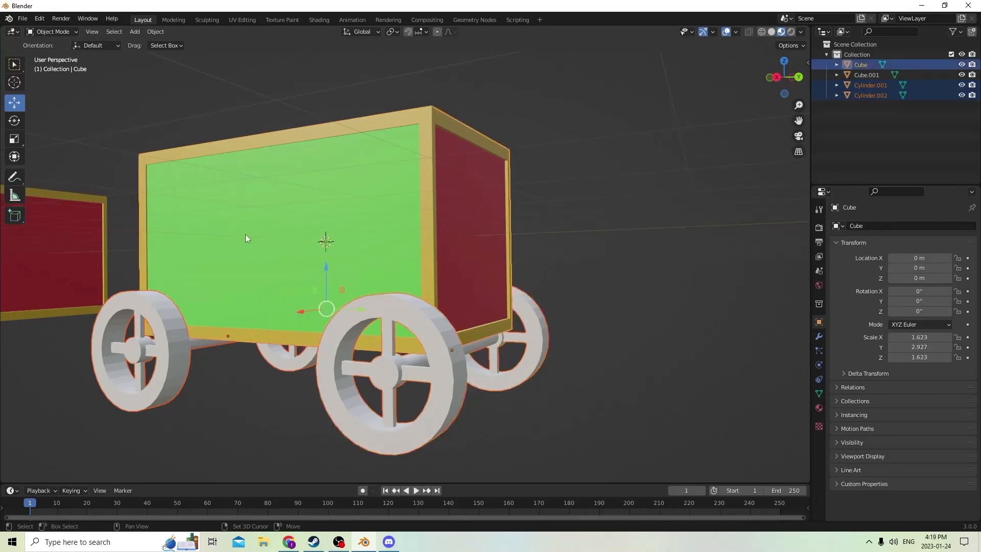
key("ctrl+j")
middle_click_drag(245, 234, 268, 241)
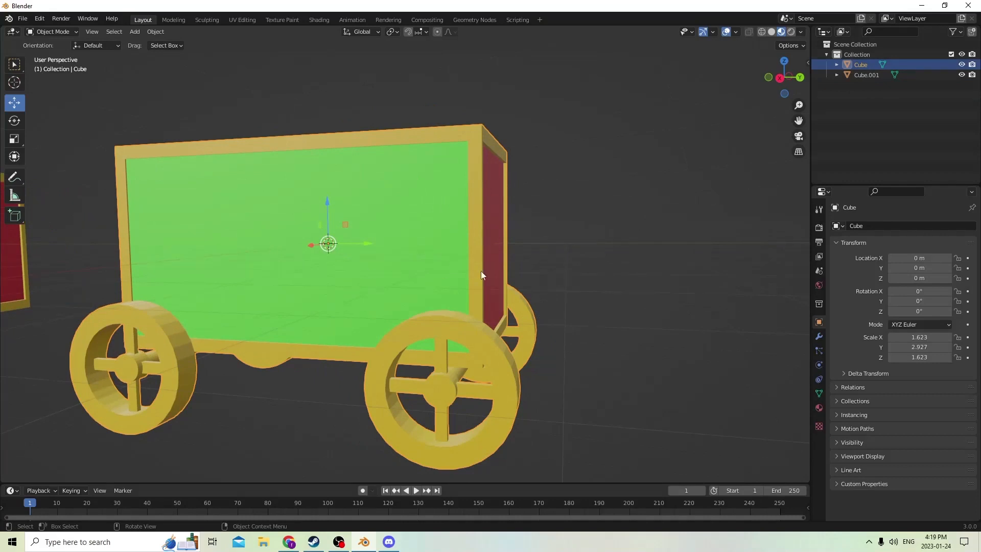
Enter Edit Mode on the wagon and select the linked geometry of both axles underneath
middle_click_drag(481, 275, 526, 321)
key("Tab")
middle_click_drag(626, 298, 433, 264)
left_click(633, 334)
scroll(611, 323, "up", 1)
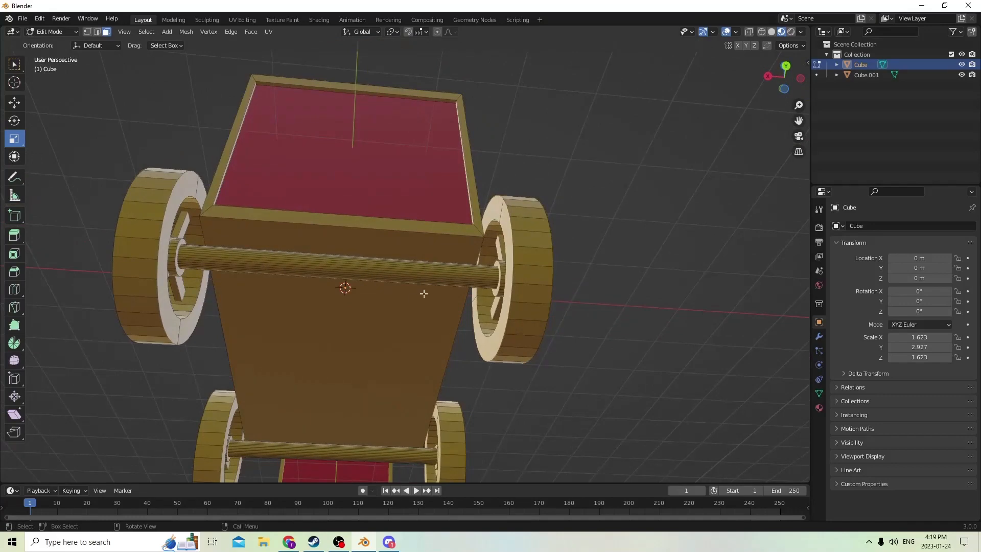
key("l")
key("l")
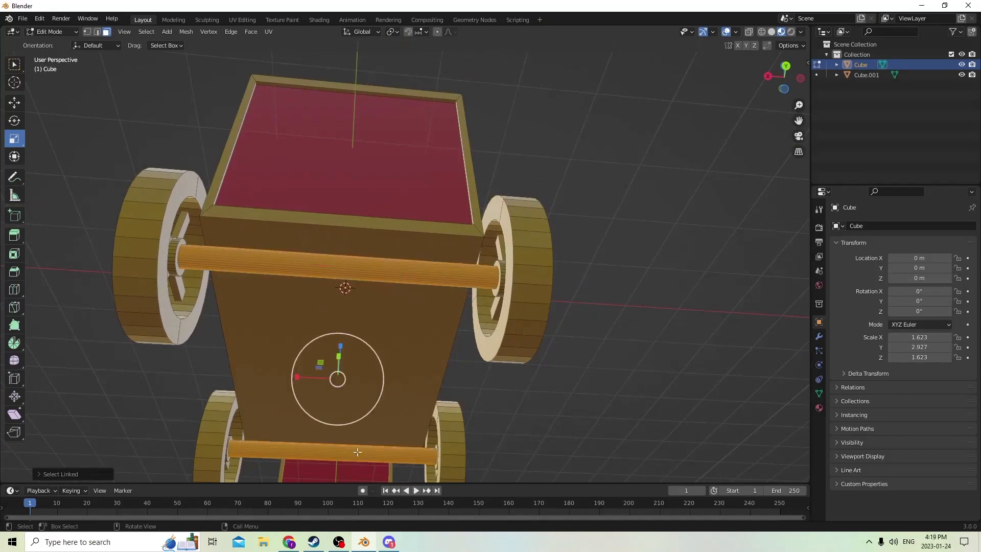
Add a new material with a dark red base color and assign it to the two axles
left_click(818, 409)
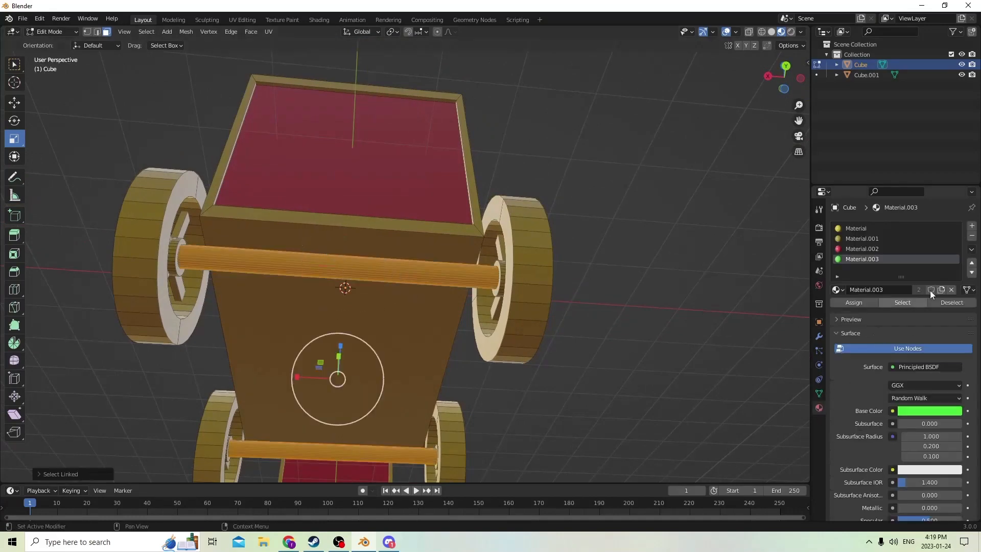
left_click(972, 226)
left_click(878, 291)
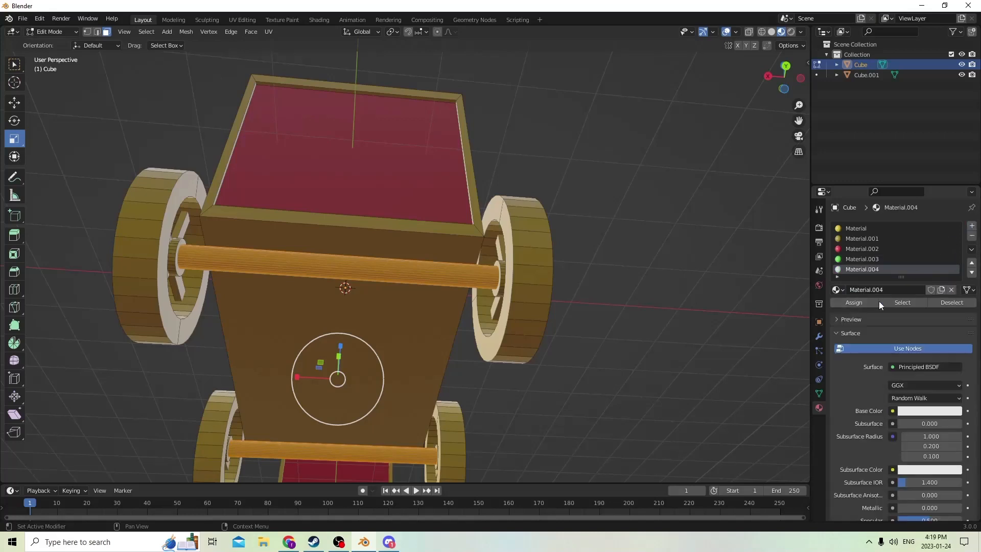
left_click(911, 410)
left_click_drag(907, 303, 912, 332)
left_click_drag(955, 278, 953, 300)
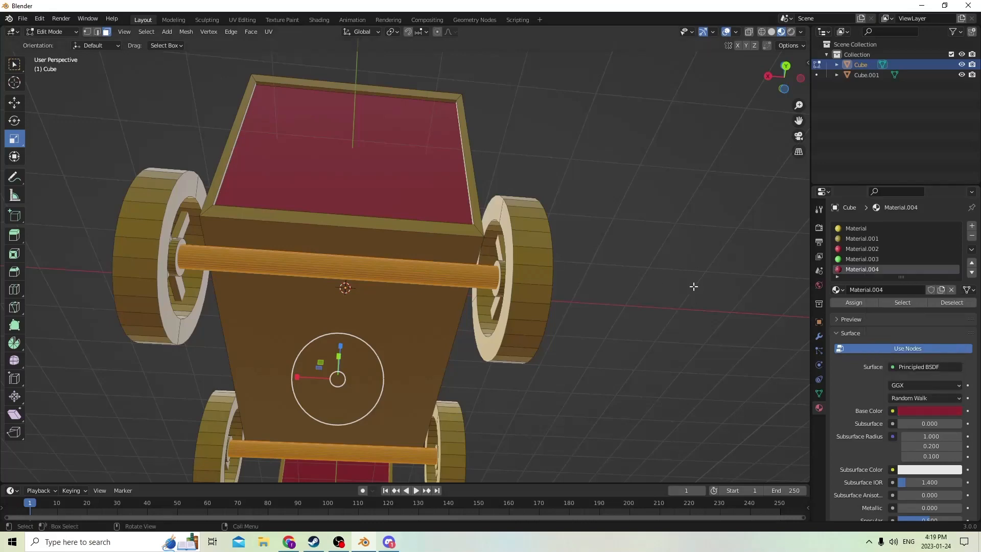
middle_click_drag(668, 279, 638, 295)
Select the linked geometry of all four wheel hubs
middle_click_drag(544, 261, 586, 327)
key("l")
middle_click_drag(648, 317, 586, 352)
key("l")
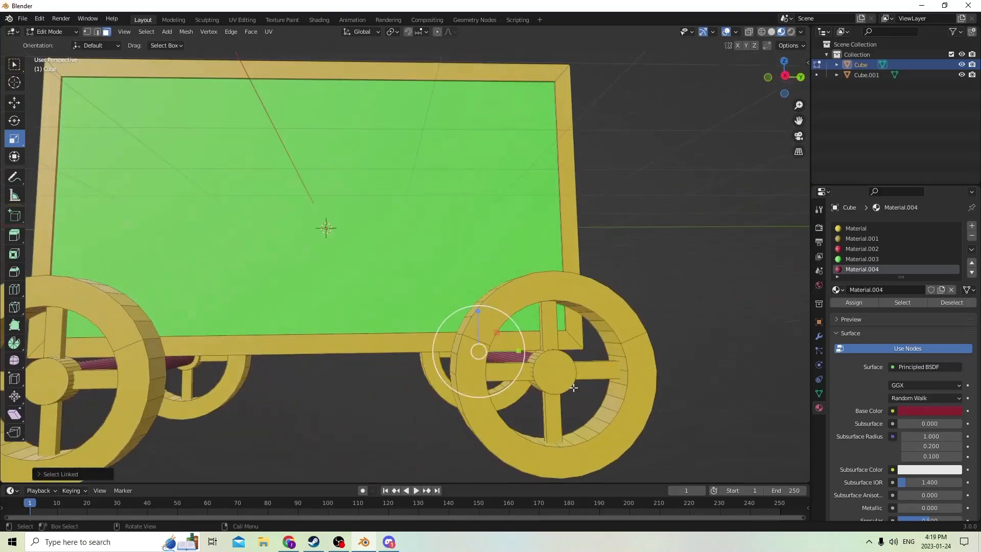
key("l")
middle_click_drag(455, 352, 349, 350)
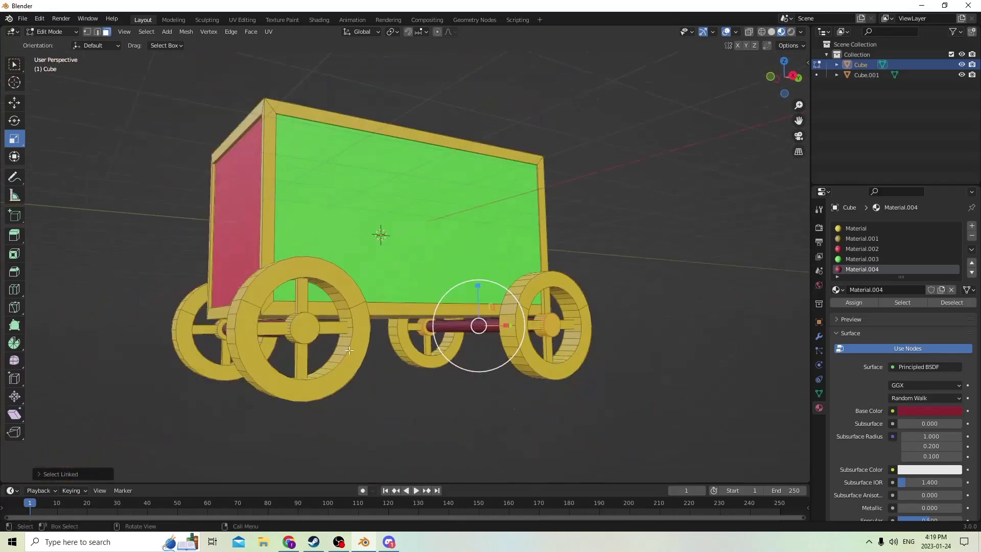
middle_click_drag(299, 327, 468, 355)
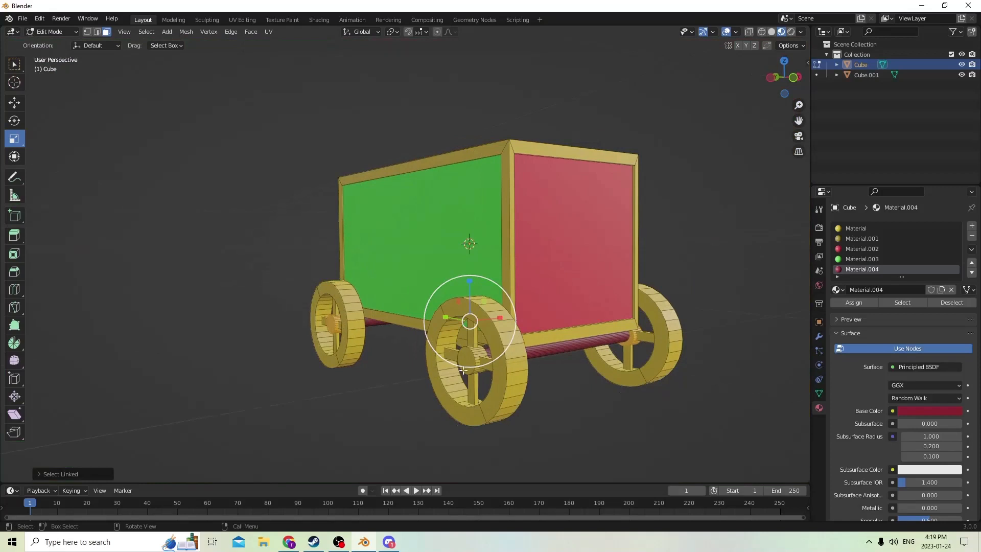
key("l")
Add a new material with a grey base color of value 0.384 and assign it to the wheel hubs
left_click(972, 226)
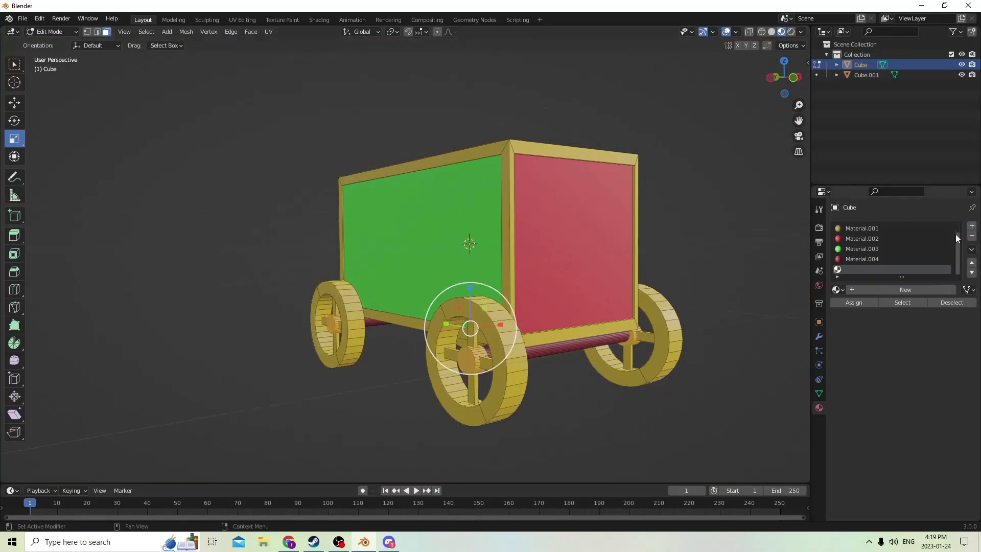
left_click(882, 290)
left_click(918, 411)
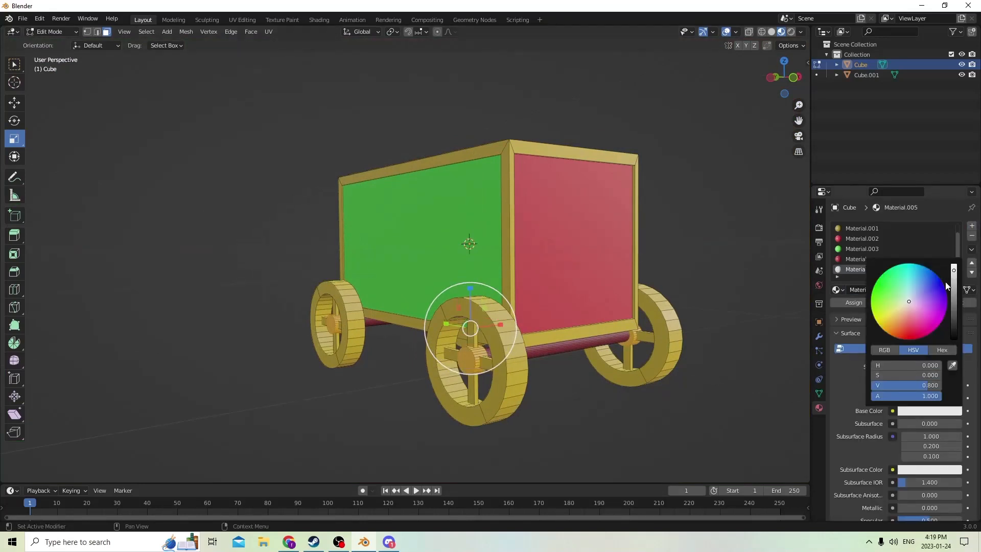
left_click_drag(957, 275, 953, 289)
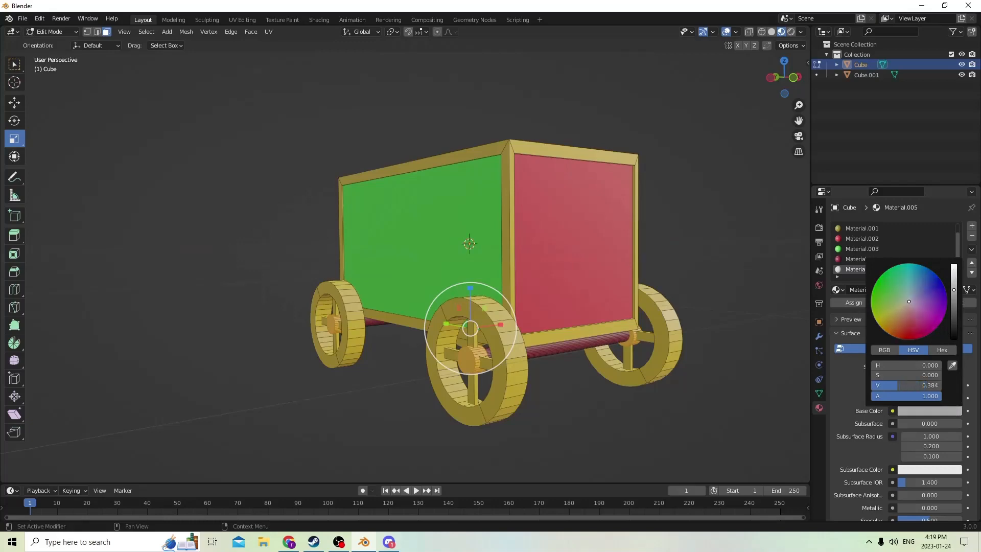
left_click(854, 302)
Select the linked geometry of the spokes in both wheels along one long side of the wagon
middle_click_drag(741, 322, 576, 344)
scroll(463, 280, "up", 3)
scroll(463, 280, "up", 5)
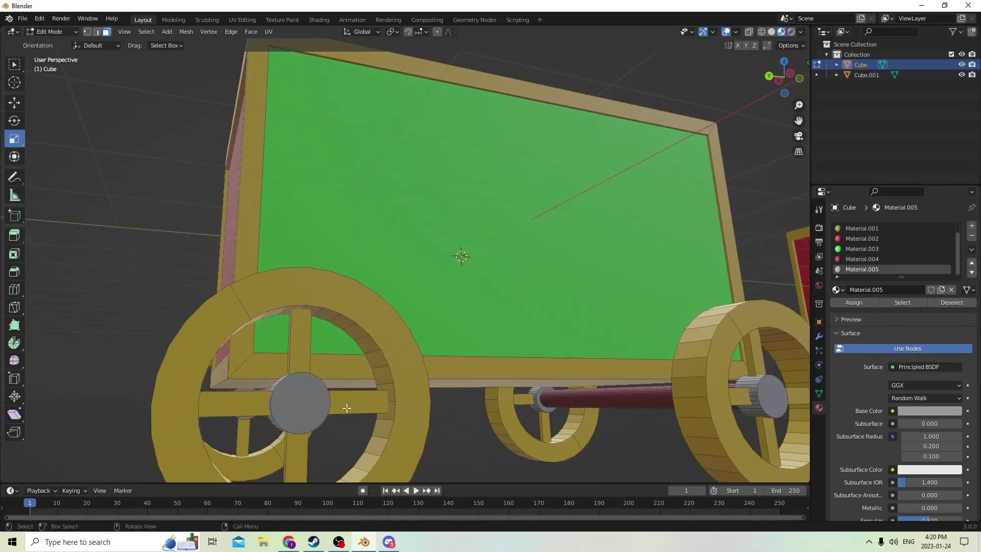
key("l")
key("l")
key("l")
key("l")
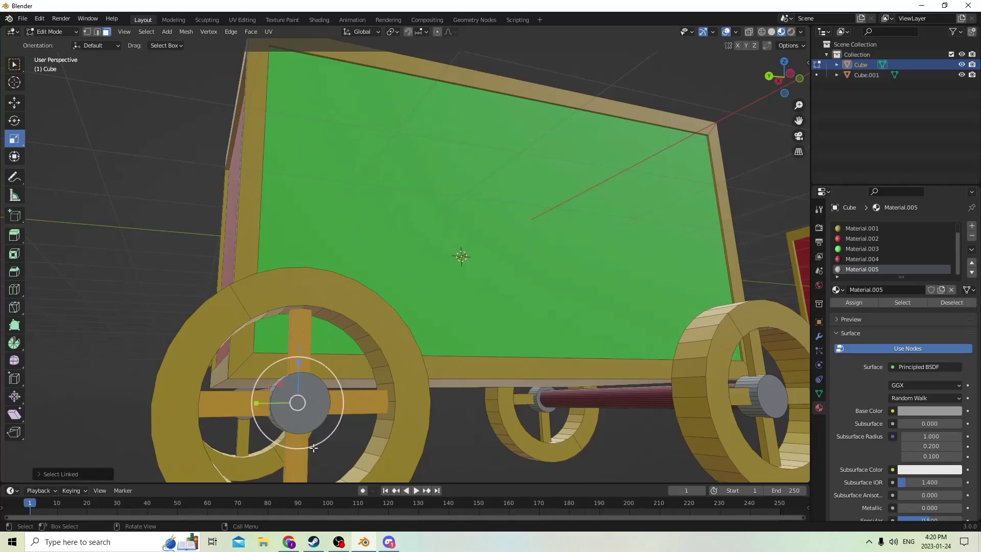
middle_click_drag(631, 333, 614, 361)
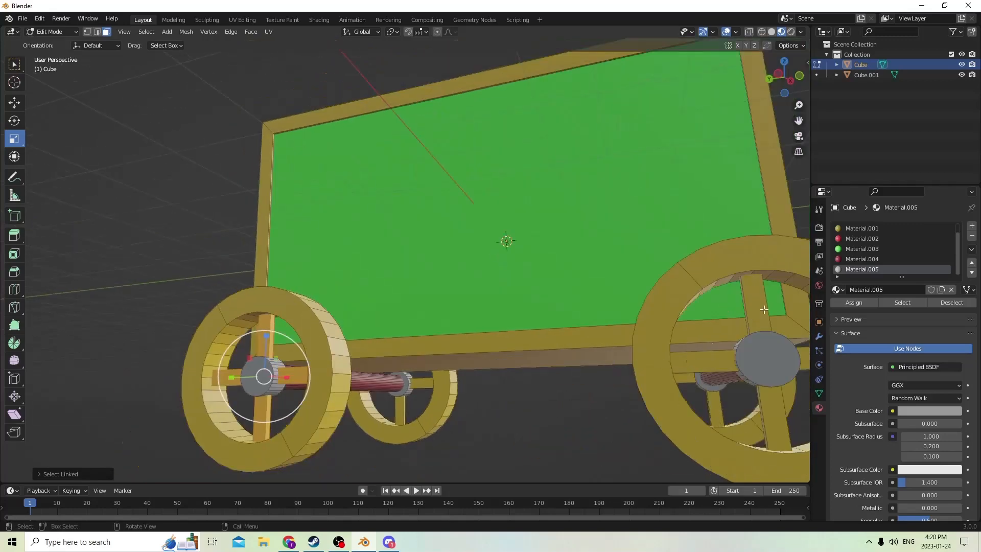
key("l")
key("l")
key("l")
scroll(744, 326, "down", 1)
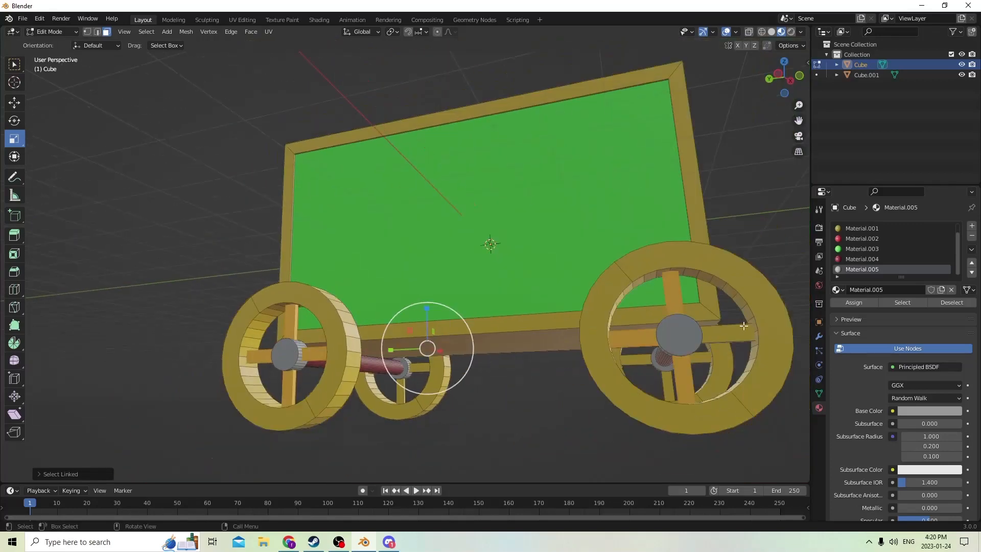
Add the linked spokes of both wheels along the wagon's opposite long side to the selection
middle_click_drag(743, 325, 248, 355)
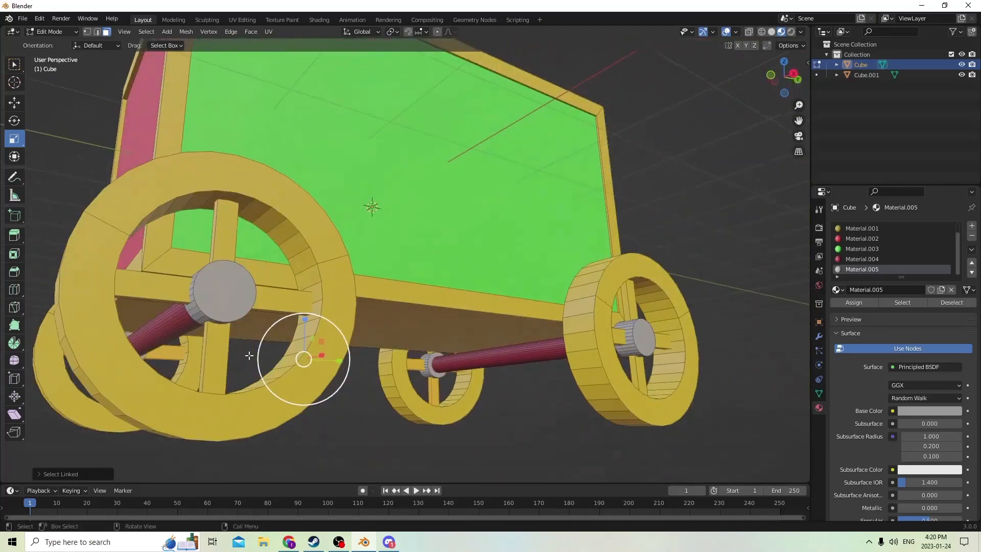
key("l")
key("l")
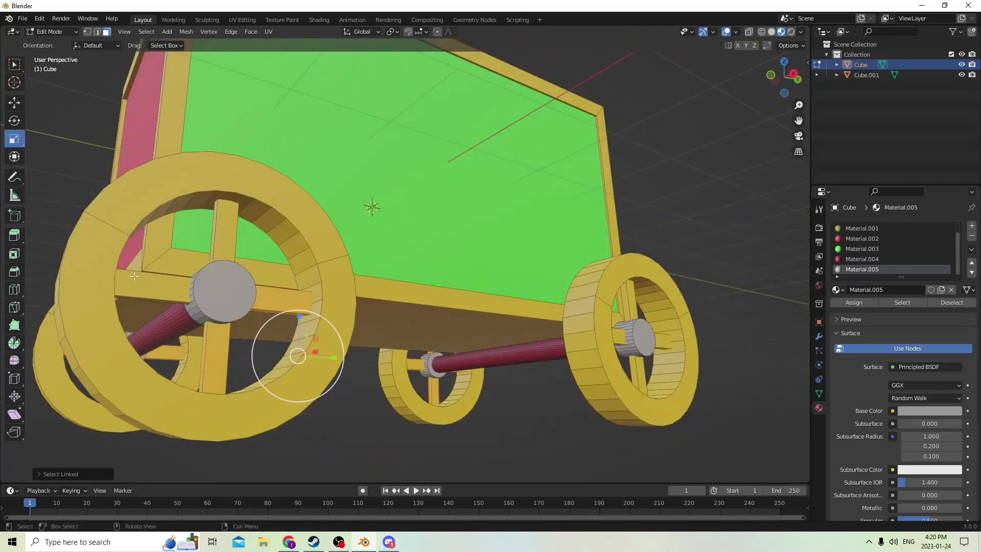
key("l")
key("l")
middle_click_drag(526, 258, 477, 261)
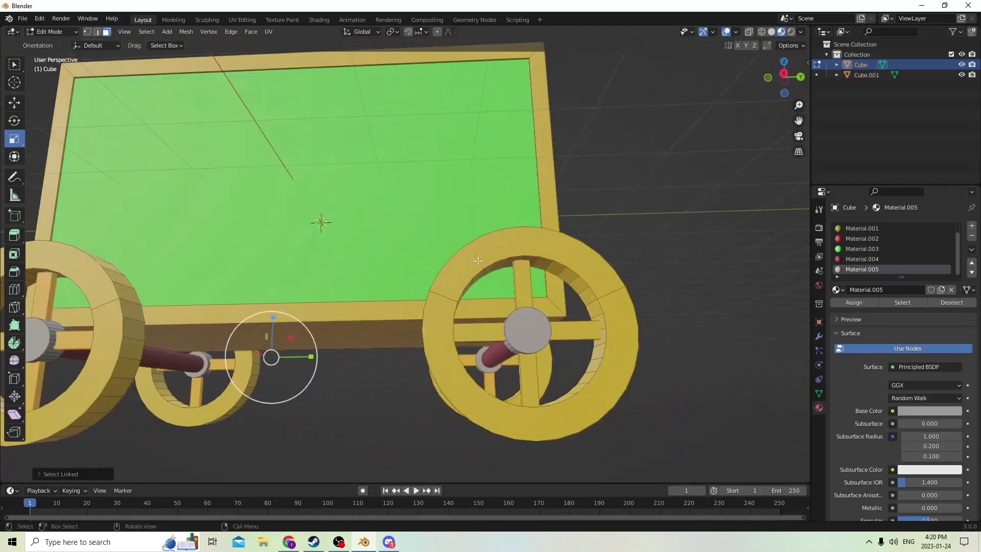
key("l")
key("l")
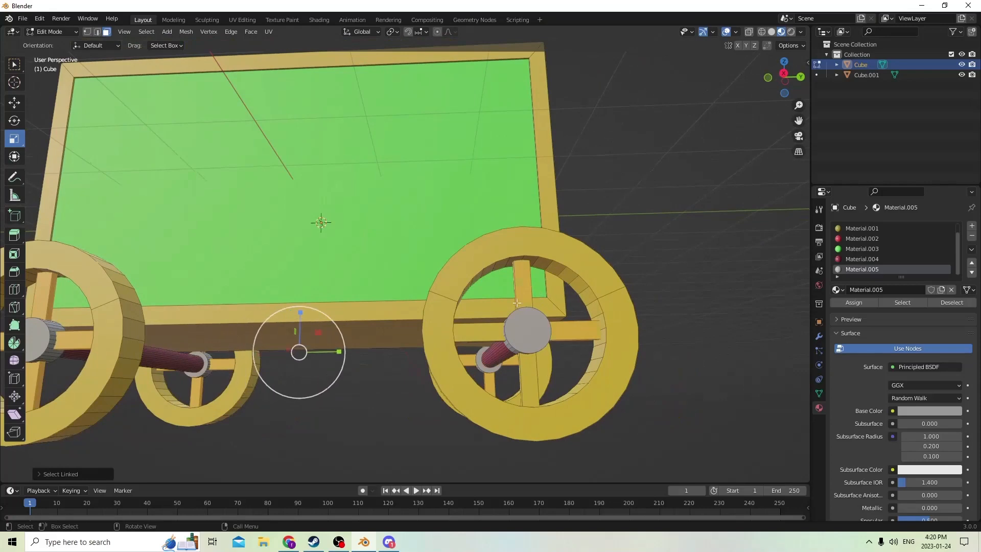
key("l")
key("l")
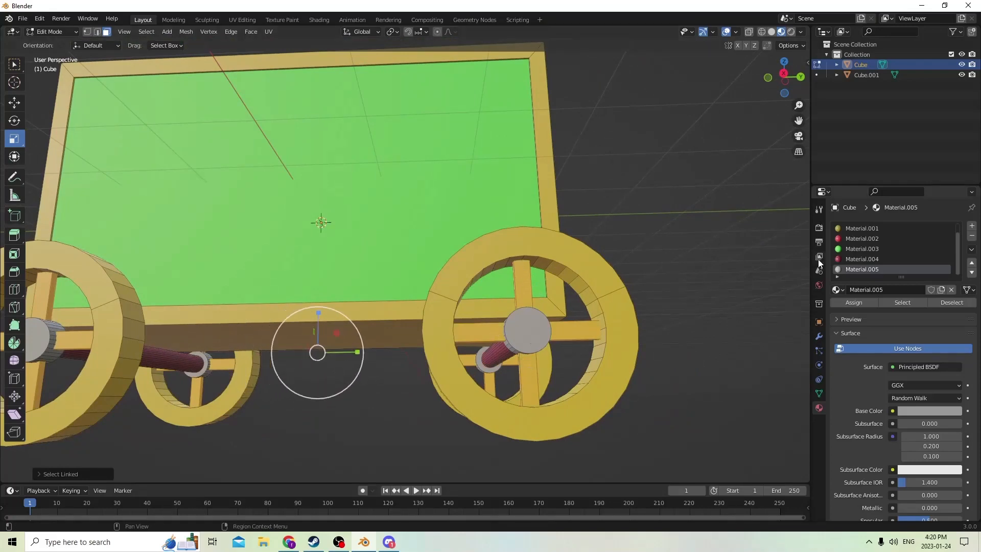
Add a new material with a dark brown base color and assign it to the selected wheel spokes
left_click(971, 226)
left_click(889, 288)
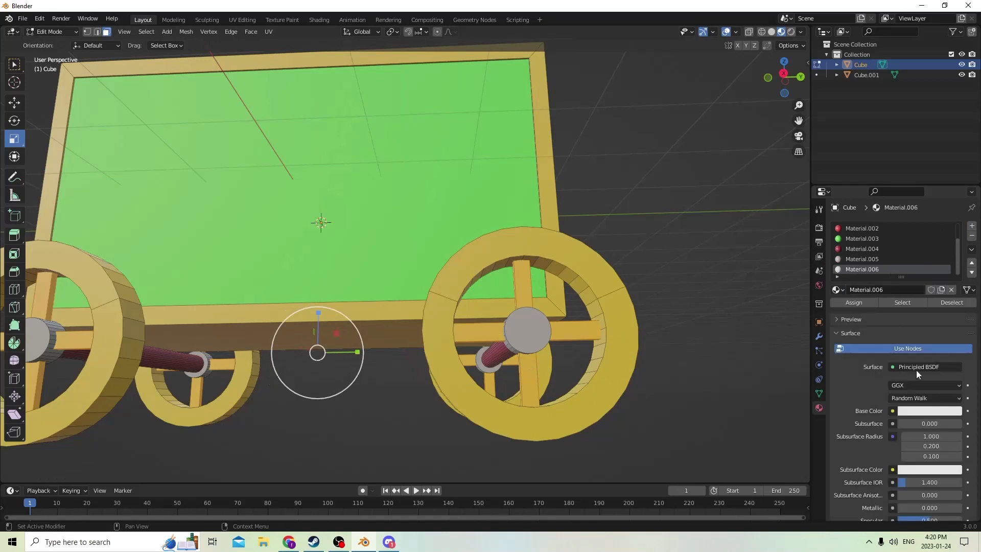
left_click(909, 411)
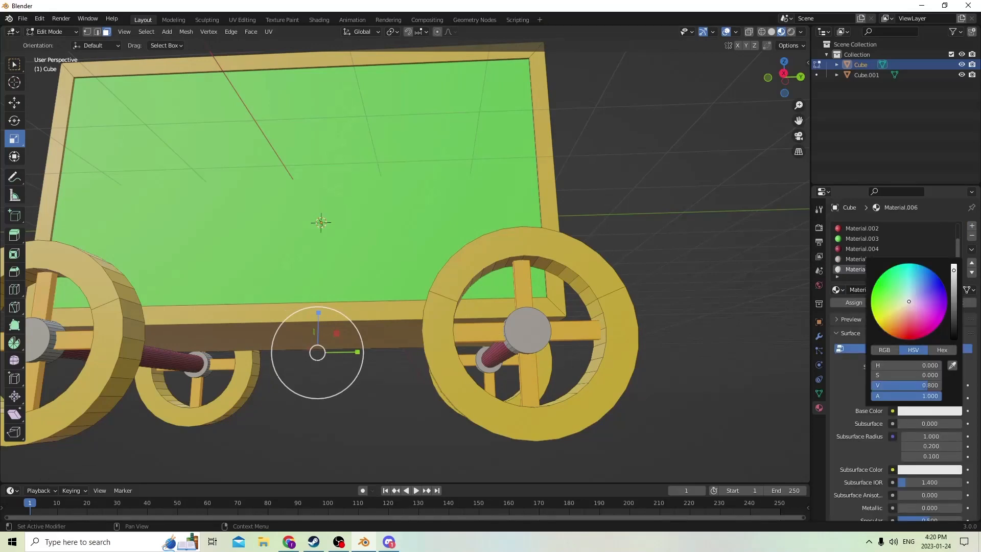
left_click_drag(908, 301, 902, 319)
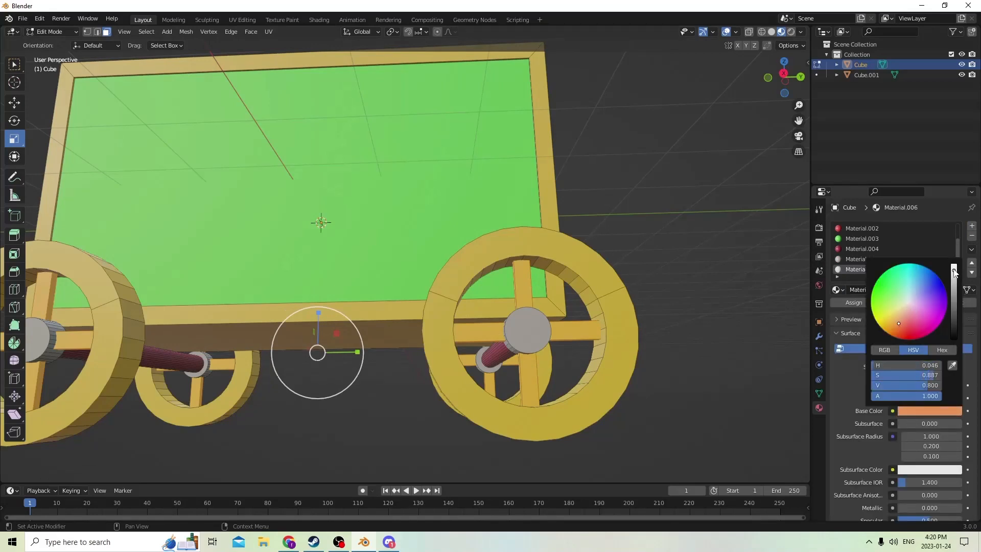
left_click_drag(953, 273, 953, 306)
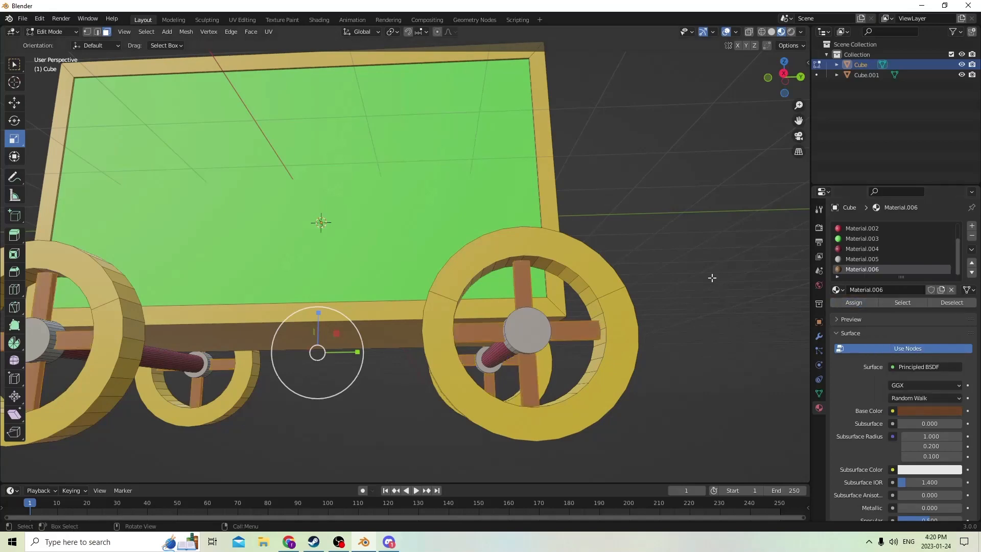
Select the linked geometry of all four outer wheel rims
middle_click_drag(705, 267, 538, 330)
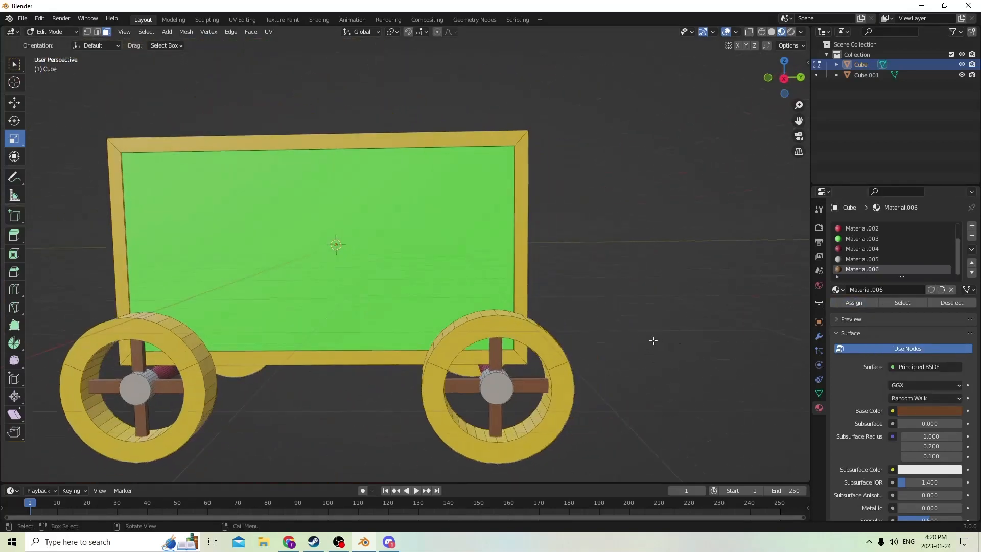
middle_click_drag(653, 340, 607, 343)
key("ctrl+l")
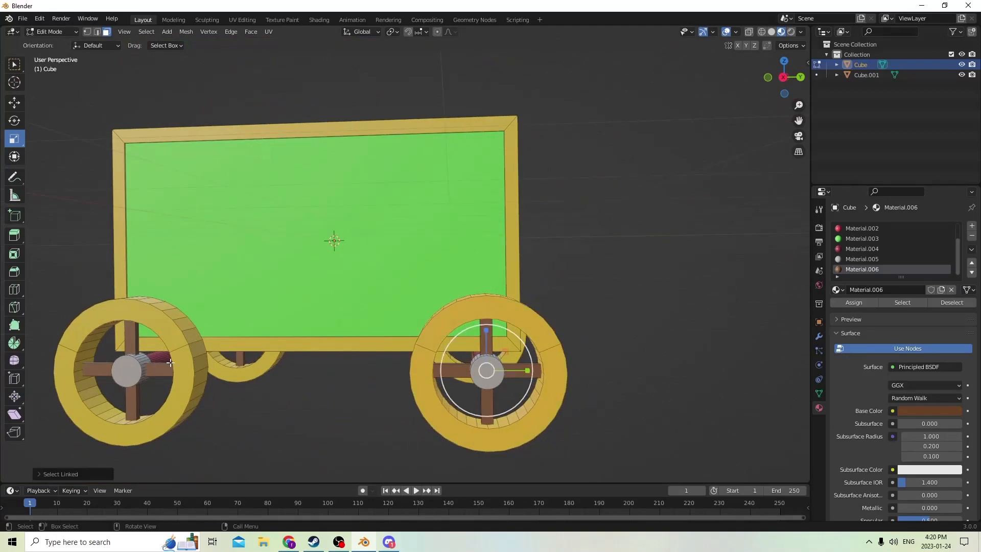
key("l")
middle_click_drag(170, 362, 588, 337)
key("l")
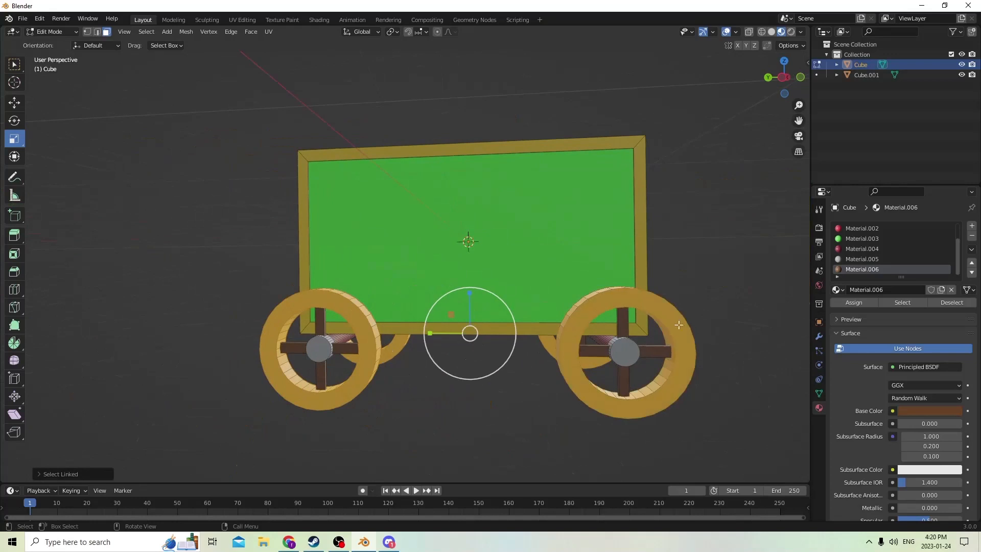
Add a new material with a near-black base color of value 0.017 and assign it to the wheel rims
left_click(971, 225)
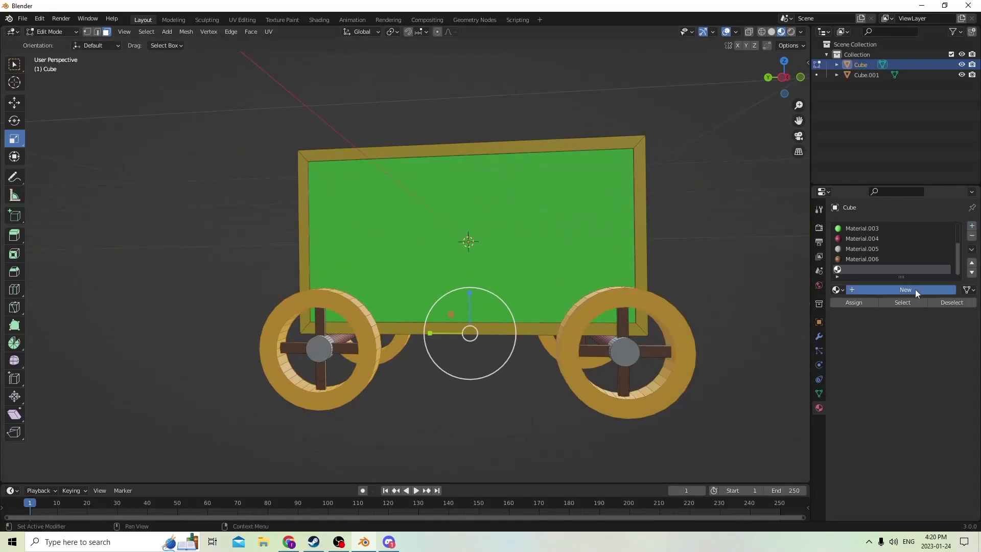
left_click(915, 289)
left_click(922, 414)
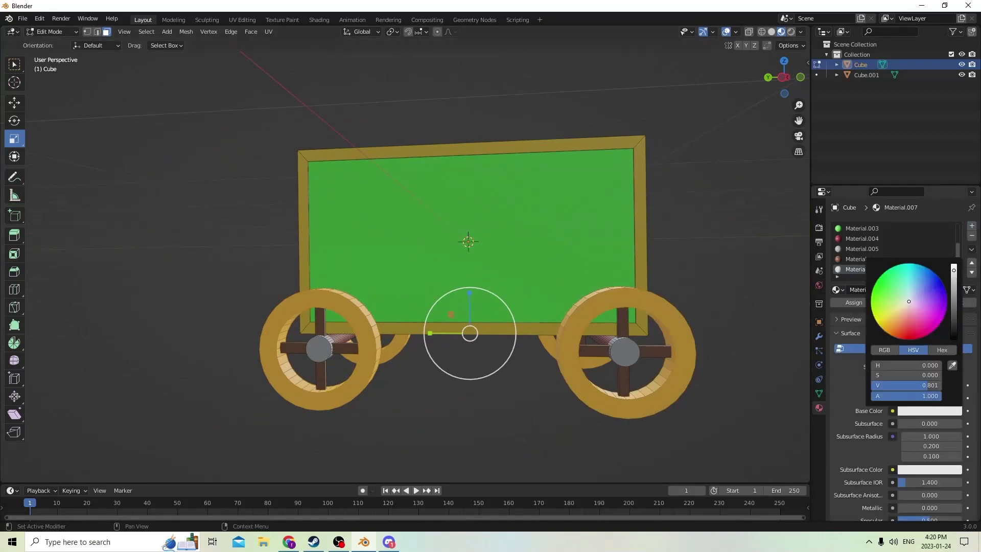
left_click_drag(953, 270, 953, 328)
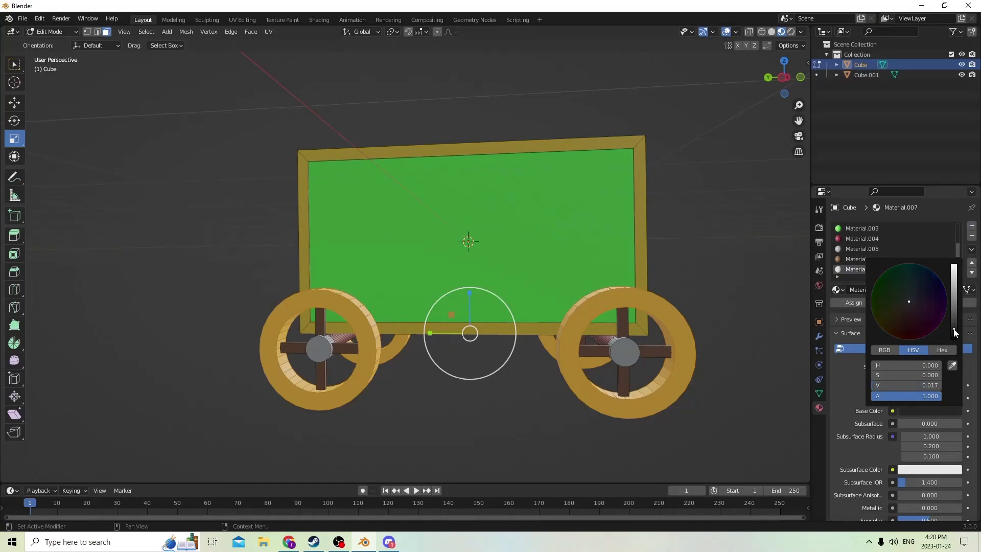
left_click(833, 302)
middle_click_drag(756, 296, 682, 300)
middle_click_drag(728, 256, 544, 189)
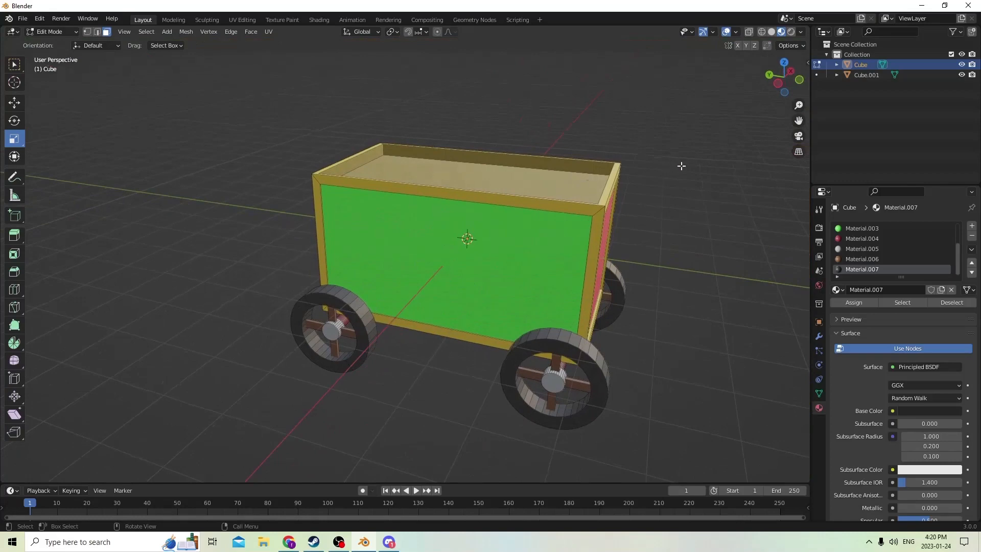
mouse_move(681, 166)
middle_mouse_down()
mouse_move(702, 174)
mouse_move(690, 154)
middle_mouse_up()
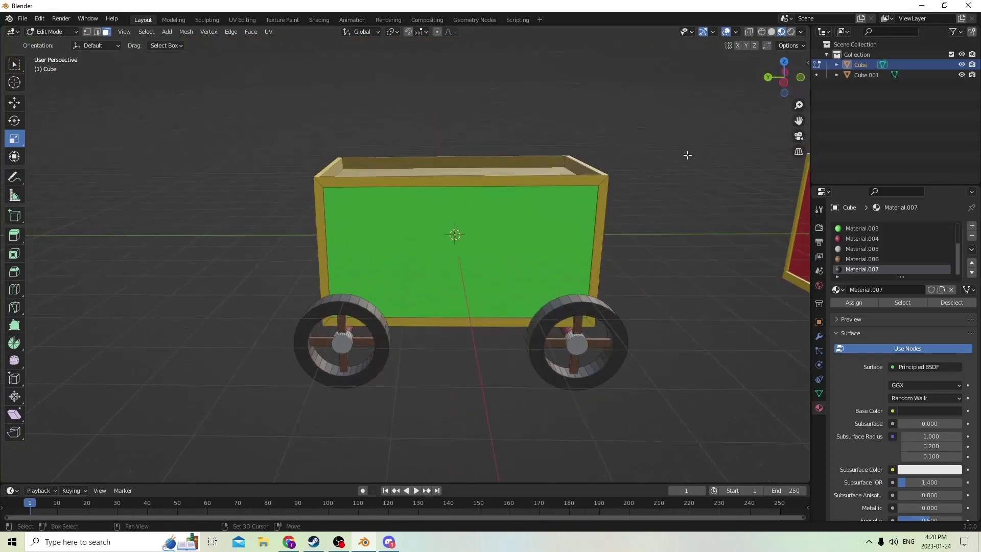
Add a separate cube in Object Mode and move it out to the wagon's red end, raised toward the top of the box
key("Tab")
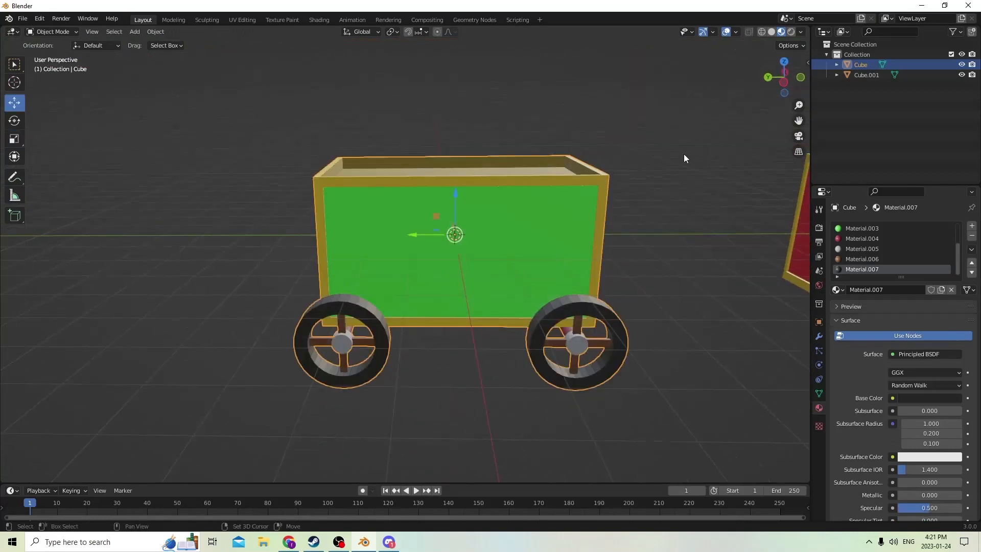
key("shift+a")
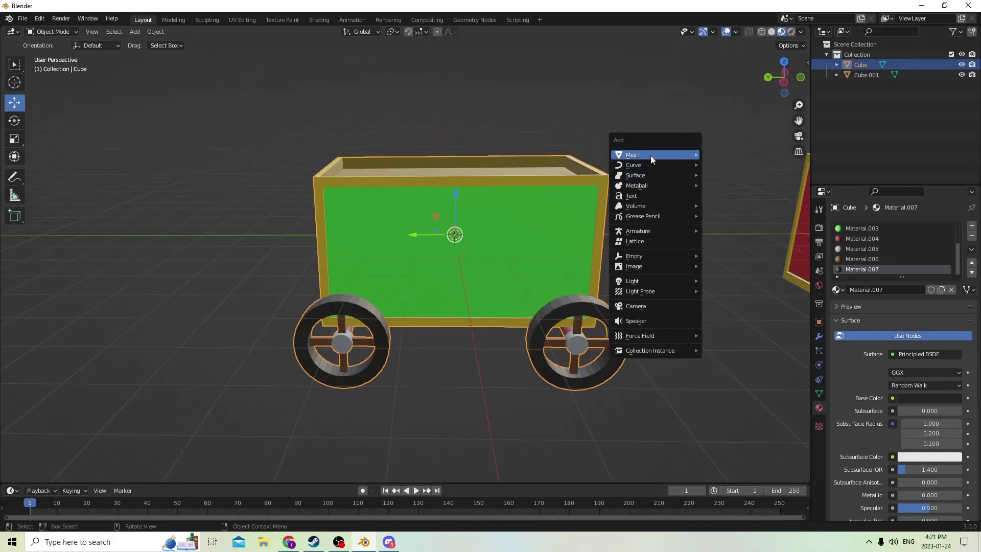
mouse_move(682, 157)
left_click(724, 166)
middle_click_drag(719, 166, 700, 187)
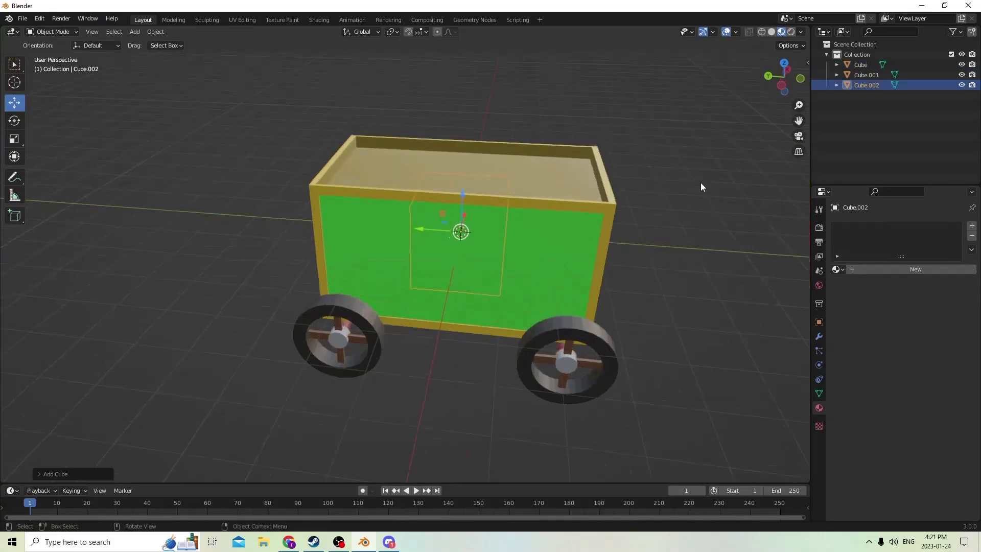
left_click_drag(437, 230, 632, 232)
middle_click_drag(632, 233, 547, 215)
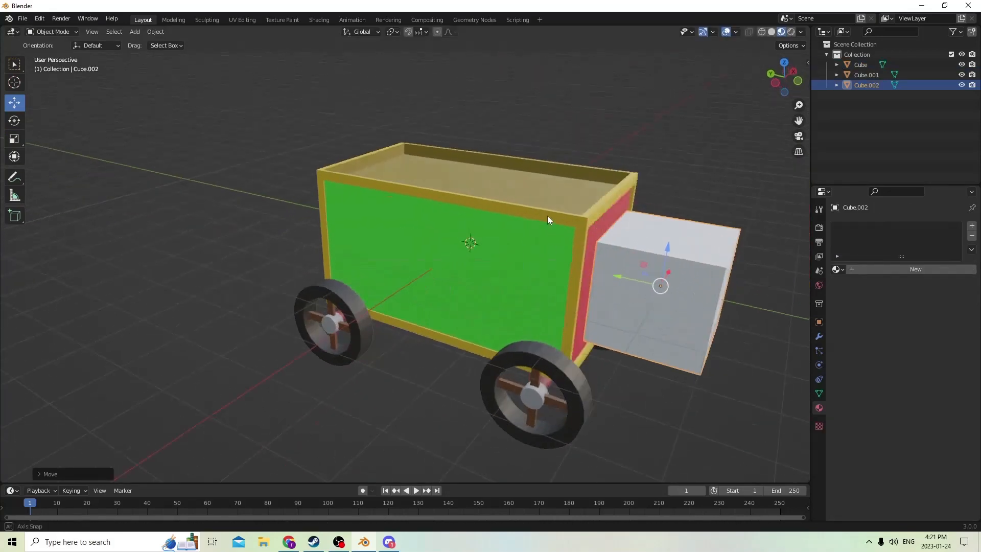
left_click_drag(663, 243, 682, 192)
middle_click_drag(681, 192, 659, 194)
Widen the cube to about the wagon's width and flatten it vertically into a thin slab
left_click(14, 139)
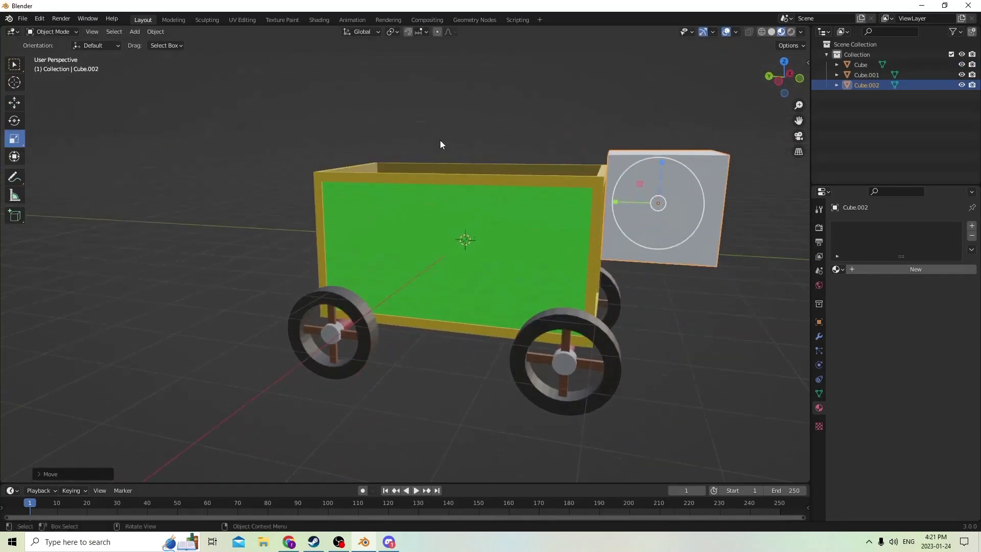
middle_click_drag(439, 140, 363, 159)
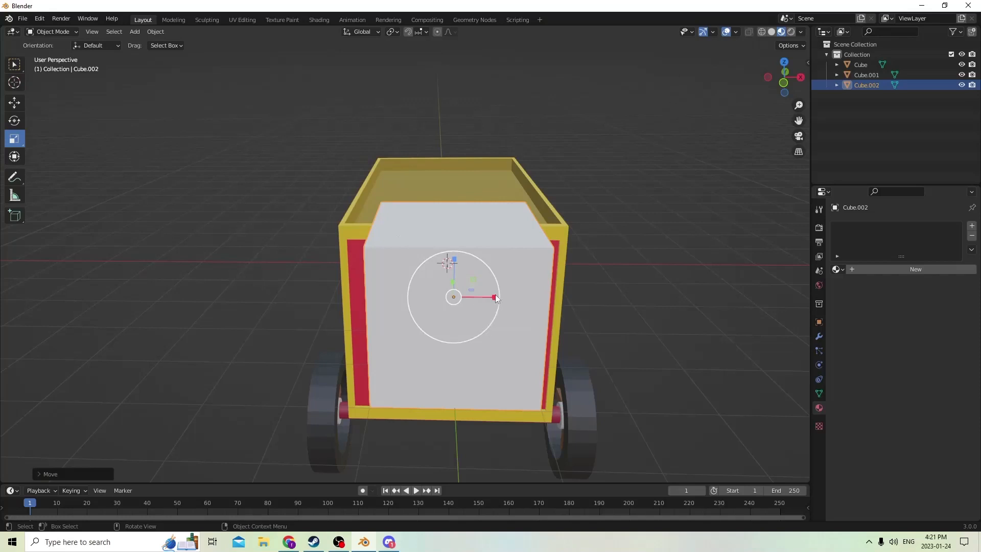
mouse_move(493, 297)
left_mouse_down()
mouse_move(525, 291)
mouse_move(506, 291)
left_mouse_up()
middle_click_drag(506, 291, 377, 289)
left_click_drag(145, 231, 151, 260)
middle_click_drag(151, 256, 66, 115)
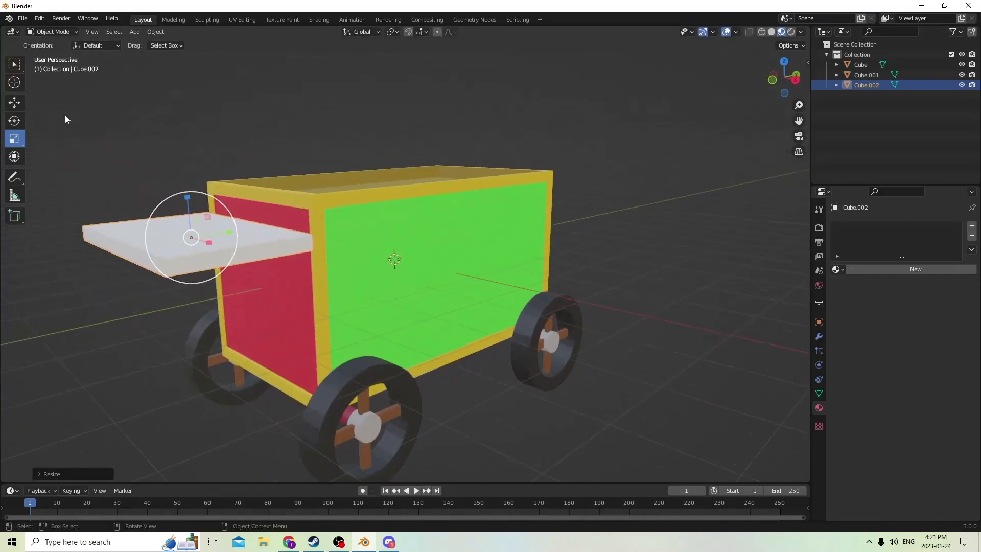
Raise the slab slightly so it sits just below the wagon's upper rim
left_click(14, 103)
left_click_drag(187, 200, 188, 167)
middle_click_drag(188, 167, 407, 270)
Bevel the slab's two outer vertical corner edges by about 0.261 m
key("Tab")
scroll(408, 269, "up", 2)
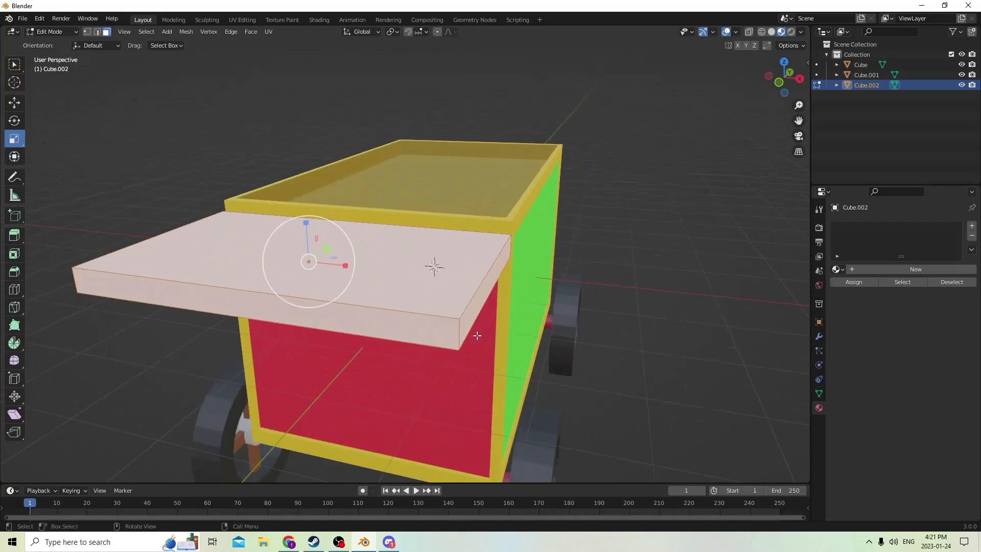
left_click(456, 333)
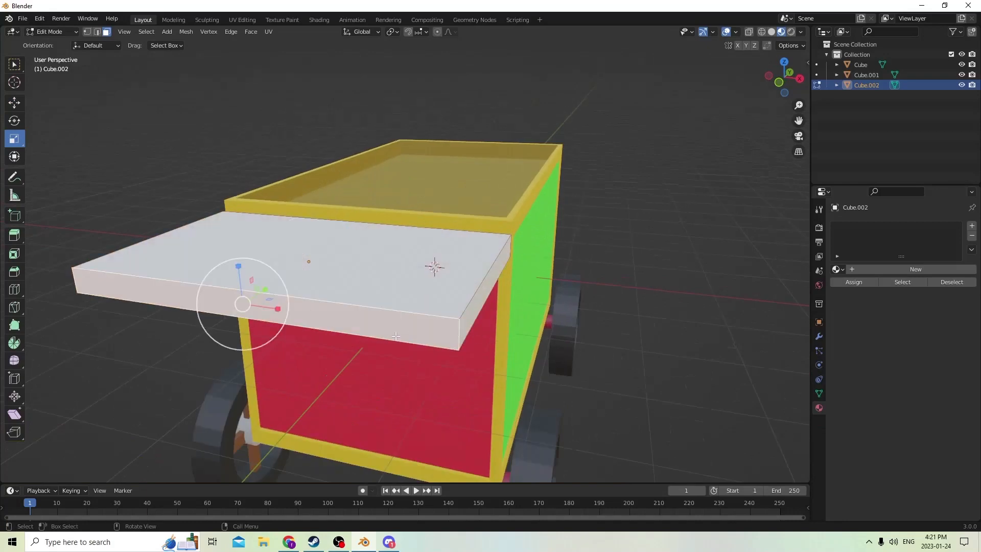
left_click(98, 32)
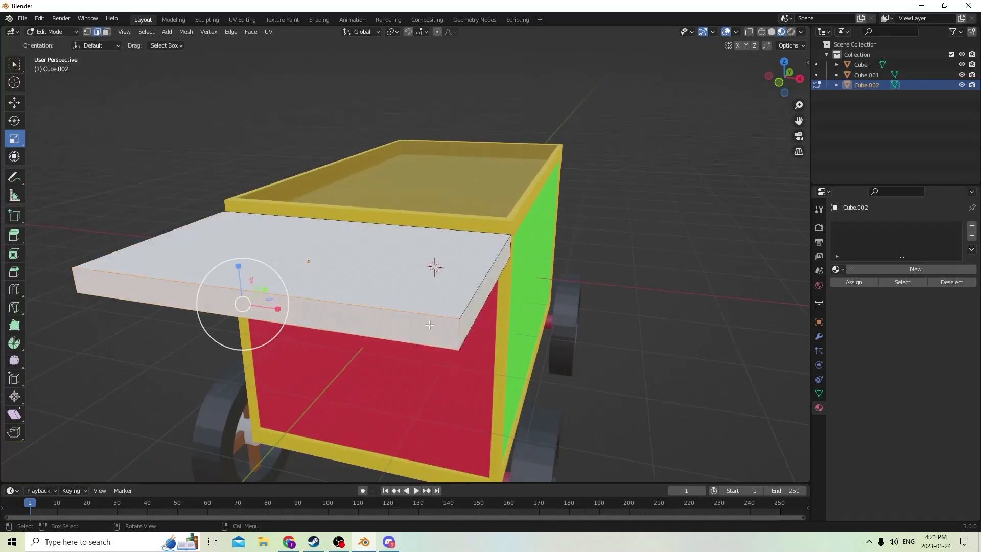
left_click(459, 336)
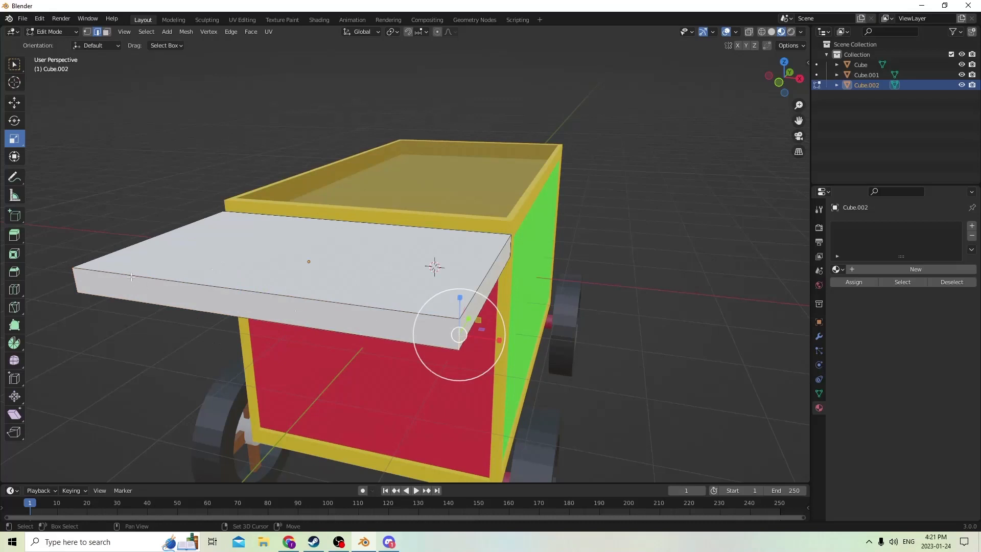
left_click(144, 286)
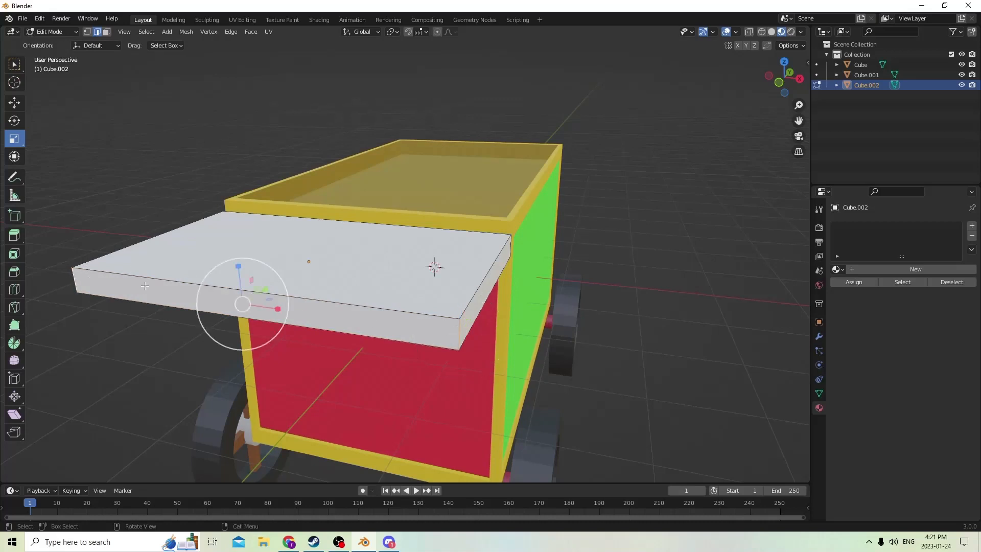
key("ctrl+b")
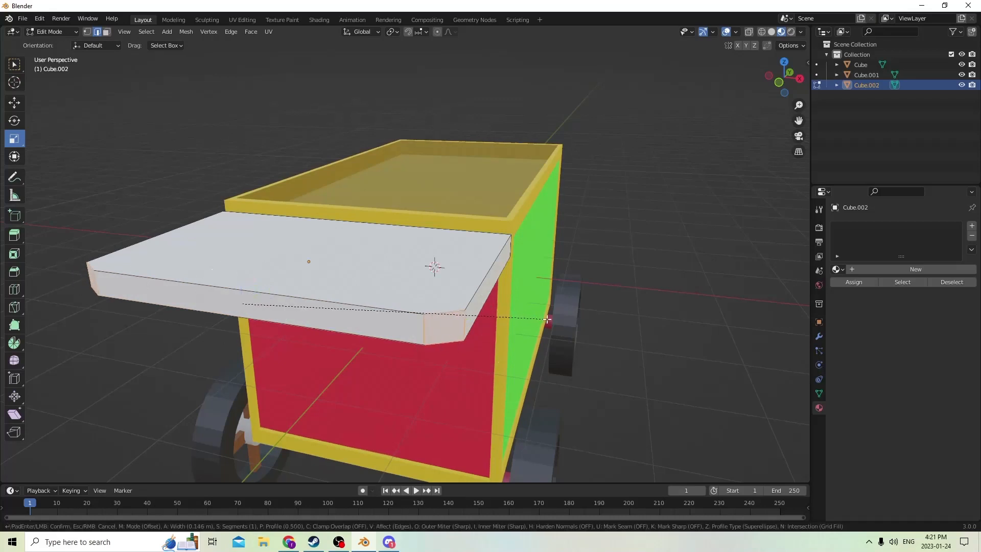
left_click(564, 321)
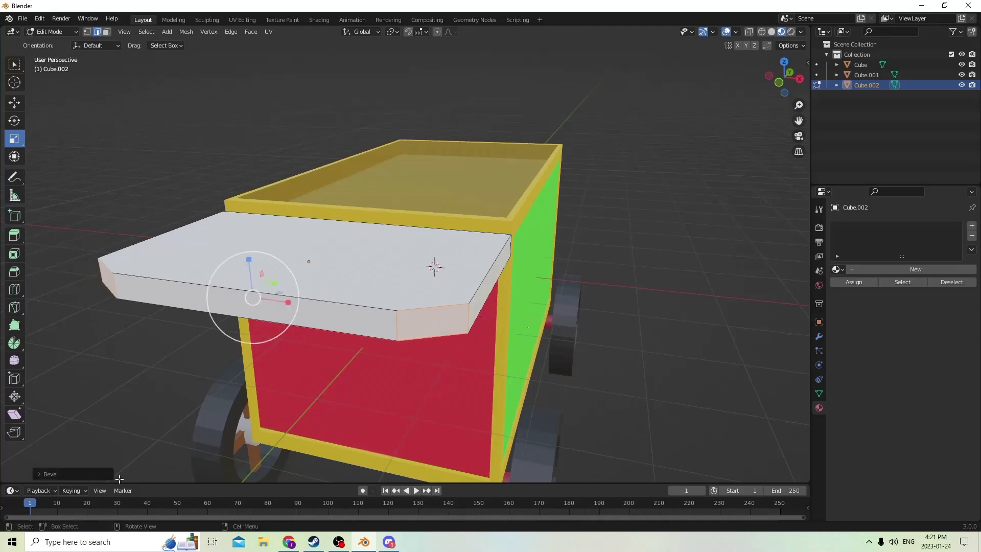
Increase the bevel's segment count to round the slab's outer corners smoothly, and return to Object Mode
left_click(97, 473)
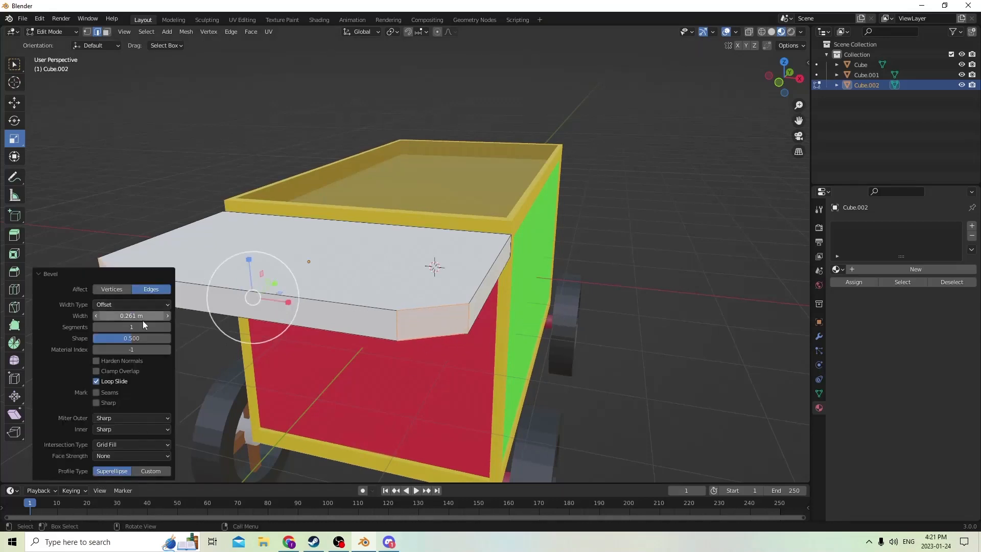
left_click(167, 327)
left_click(167, 326)
left_click(167, 326)
left_click(167, 327)
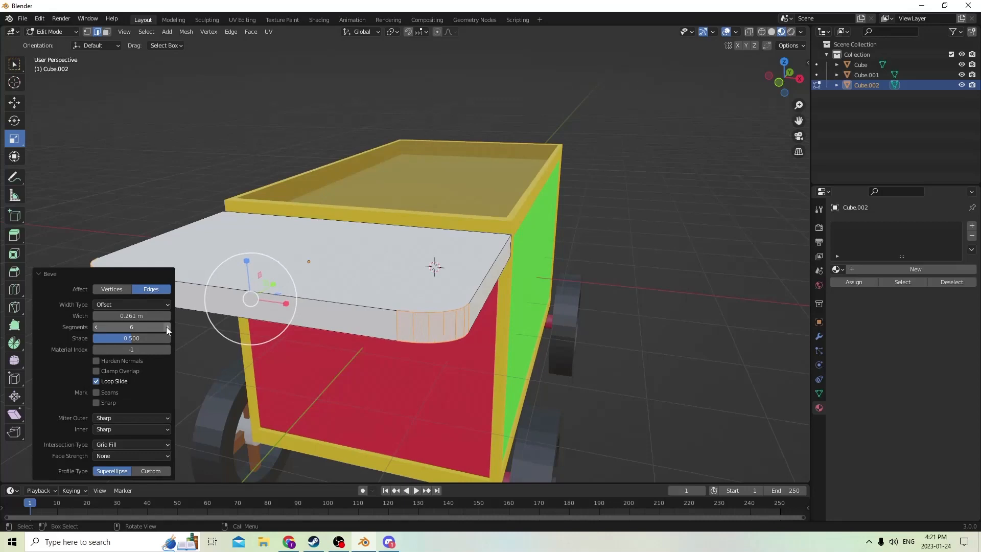
left_click(166, 326)
middle_click_drag(272, 222, 299, 232)
middle_click_drag(690, 259, 212, 204)
key("Tab")
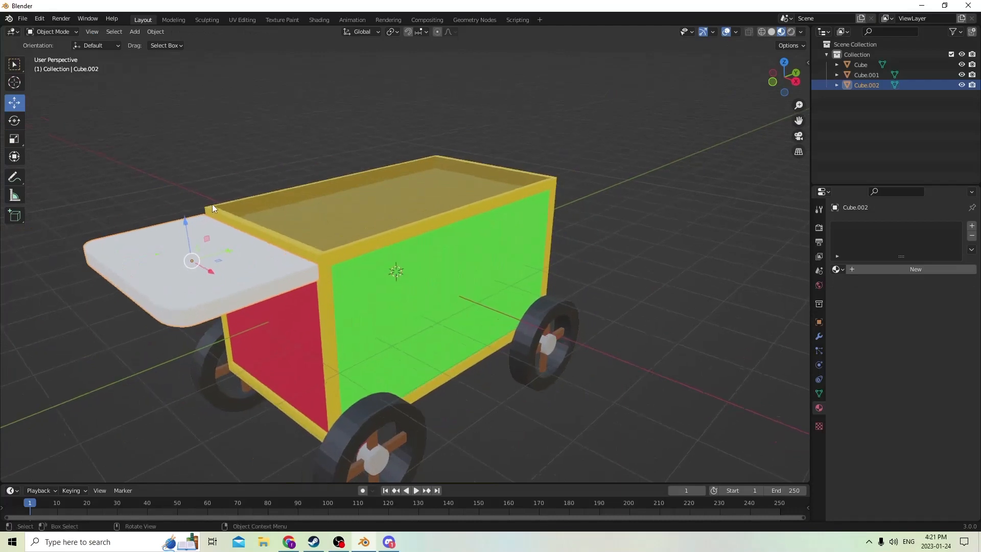
Duplicate the rounded slab in place and scale the copy uniformly to about 0.854
key("shift+d")
right_click(362, 111)
middle_click_drag(363, 110, 542, 87)
key("s")
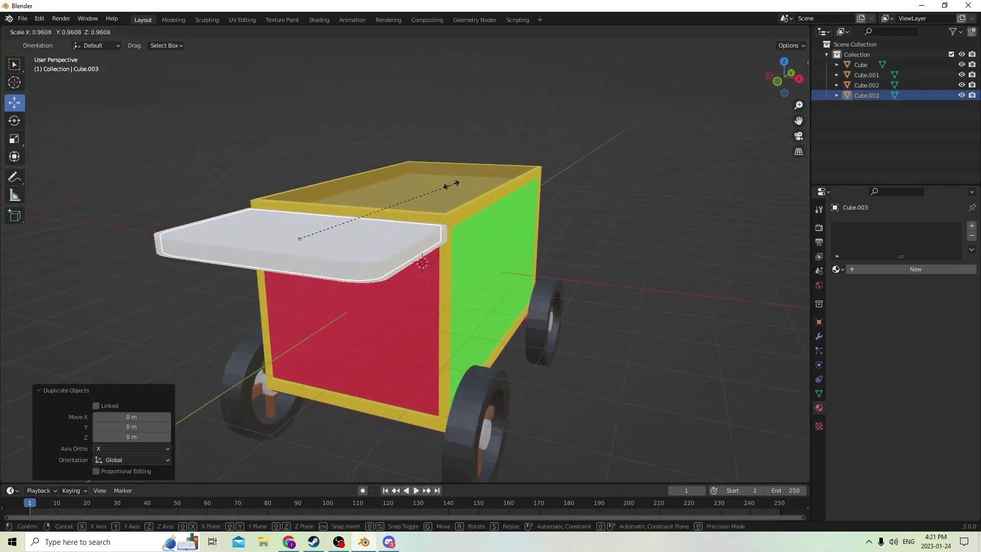
left_click(433, 186)
middle_click_drag(433, 185, 235, 283)
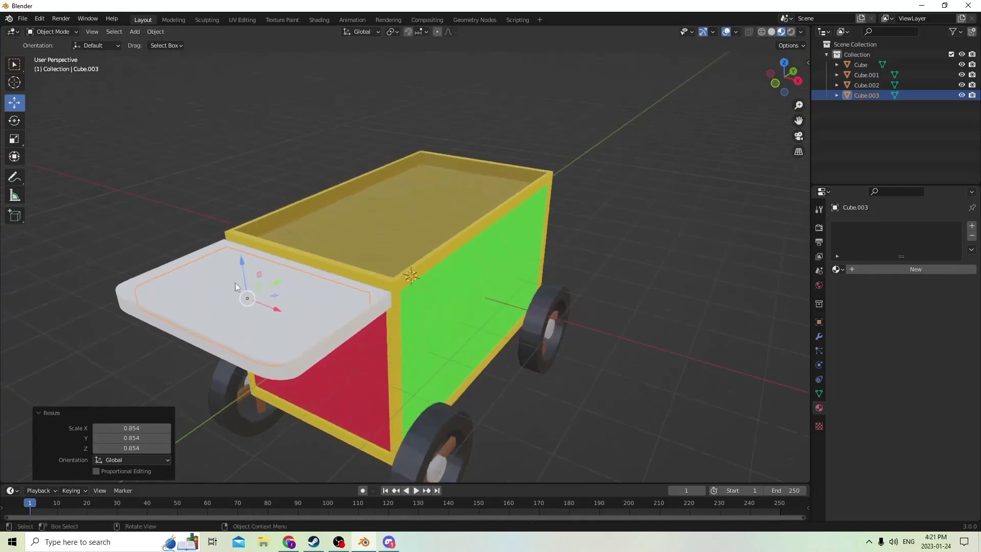
Move the smaller slab about 0.073 m along Y toward the wagon
key("g")
left_click_drag(281, 277, 283, 276)
middle_click_drag(265, 275, 246, 278)
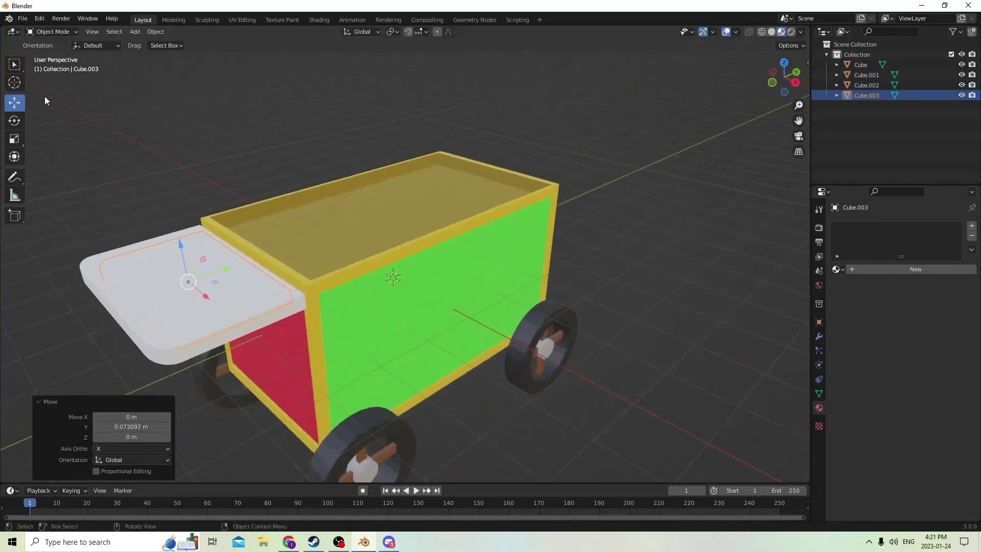
Stretch the smaller slab by about 1.092 along Y and make it taller than the outer slab
left_click(14, 139)
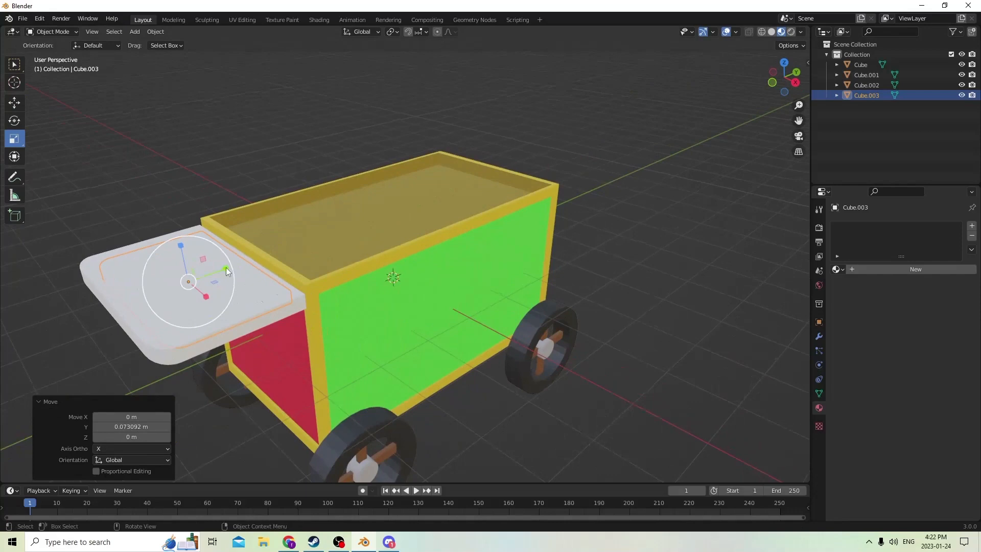
left_click_drag(226, 268, 231, 268)
middle_click_drag(232, 267, 186, 216)
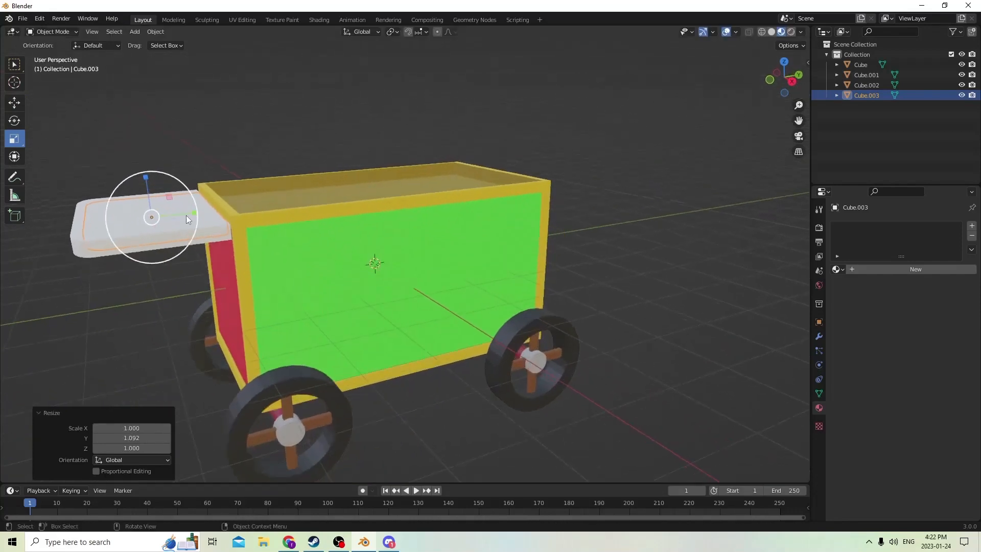
left_click_drag(145, 177, 151, 125)
middle_click_drag(152, 124, 201, 118)
Select only the inner slab copy and nudge it slightly along Y
left_click(178, 210, "shift")
middle_click_drag(179, 210, 149, 237)
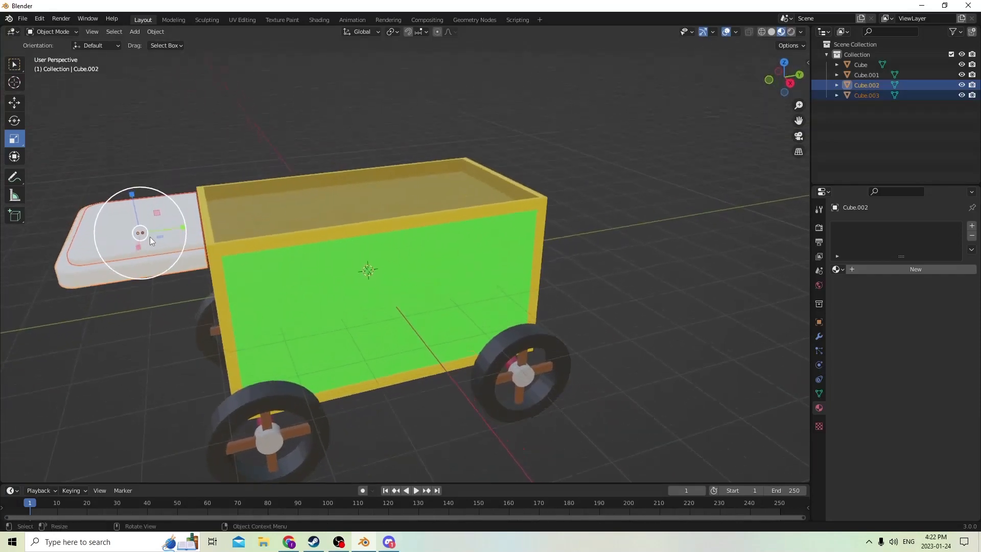
left_click(87, 223)
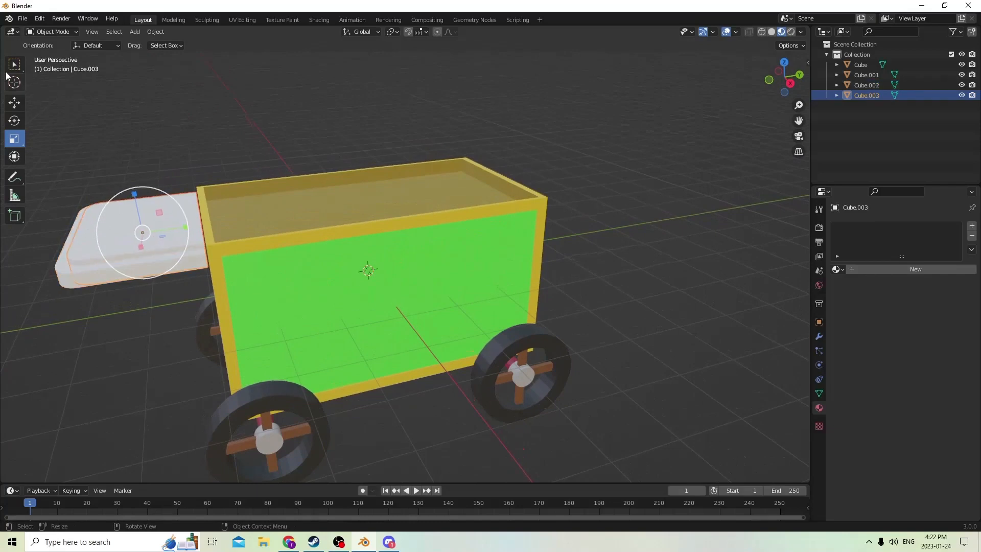
left_click(15, 104)
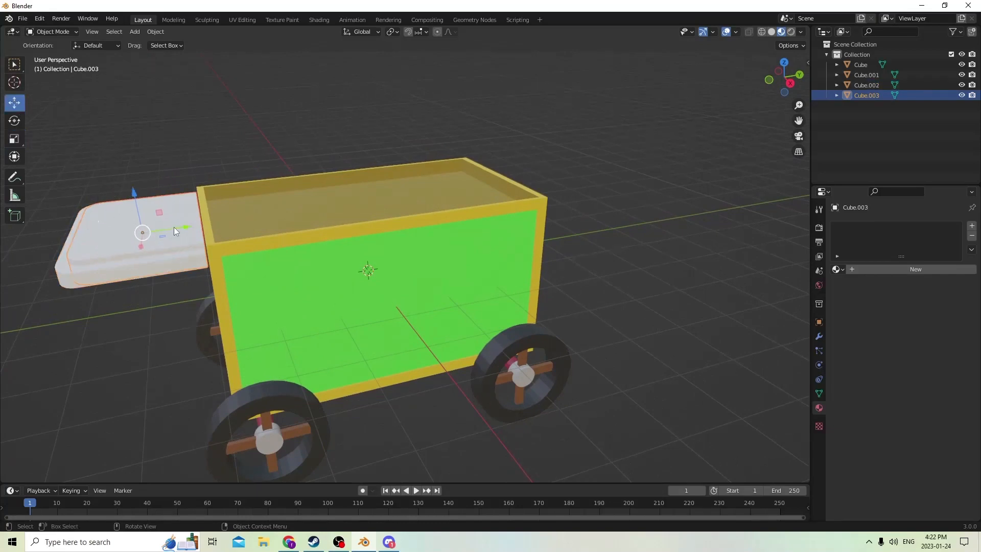
left_click_drag(183, 224, 184, 225)
middle_click_drag(174, 221, 184, 219)
Subtract the inner slab from the outer slab with Bool Tool to leave a U-shaped handle
left_click(143, 253, "shift")
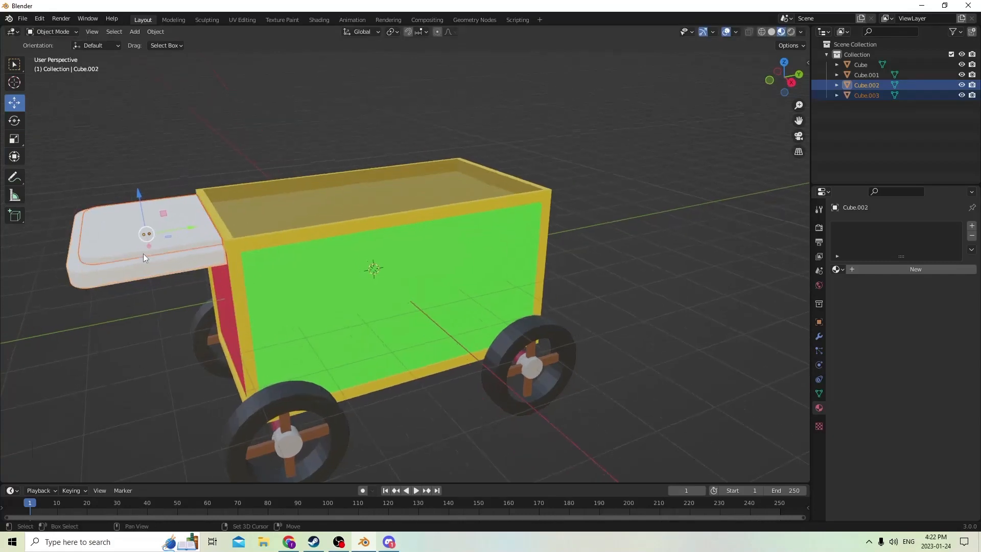
middle_click_drag(143, 254, 150, 241)
left_click(156, 31)
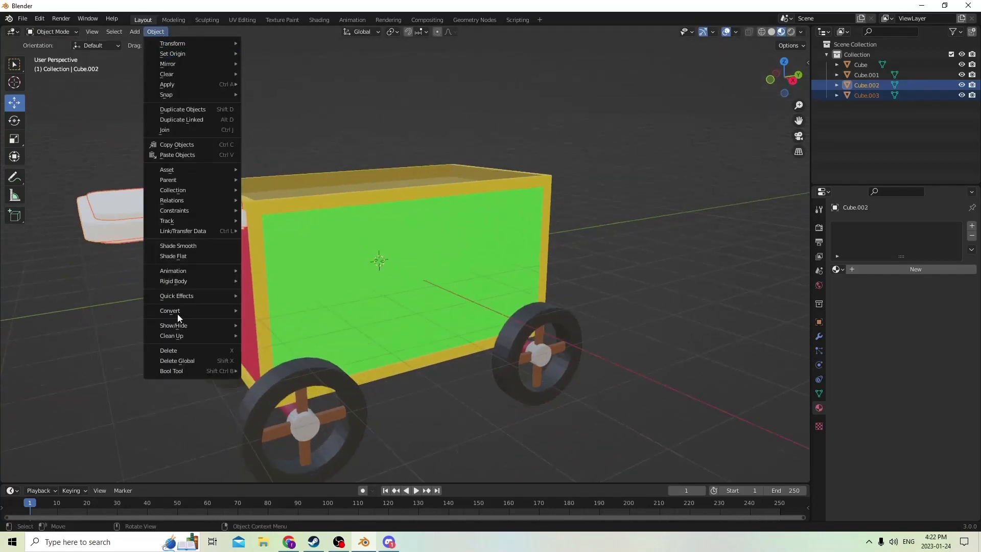
left_click(268, 381)
middle_click_drag(269, 381, 298, 290)
left_click(252, 321)
left_click(480, 254)
Select all of the handle's faces in Edit Mode, bevel its edges by about 0.03 m, and return to Object Mode
key("Tab")
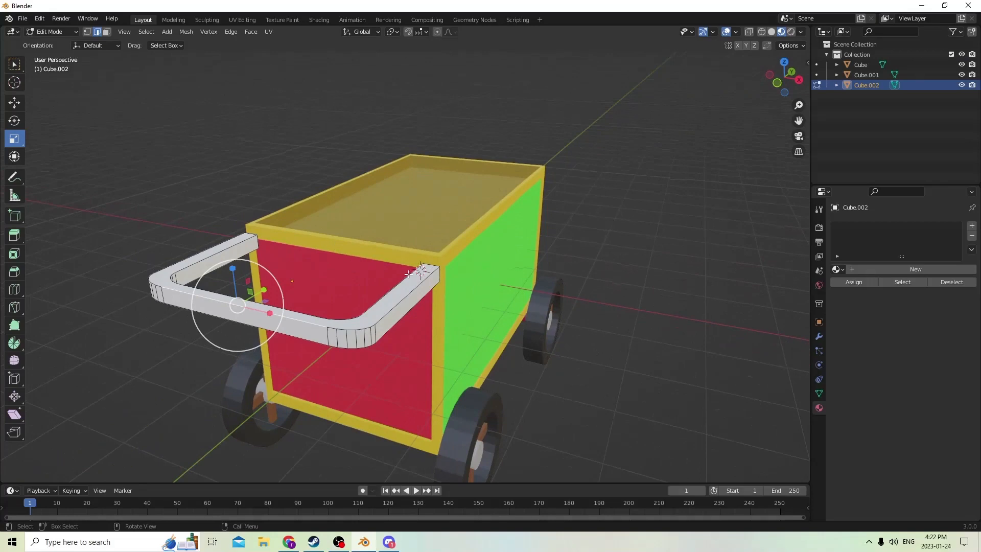
left_click(106, 32)
key("a")
middle_click_drag(377, 297, 285, 59)
middle_click_drag(320, 104, 323, 106)
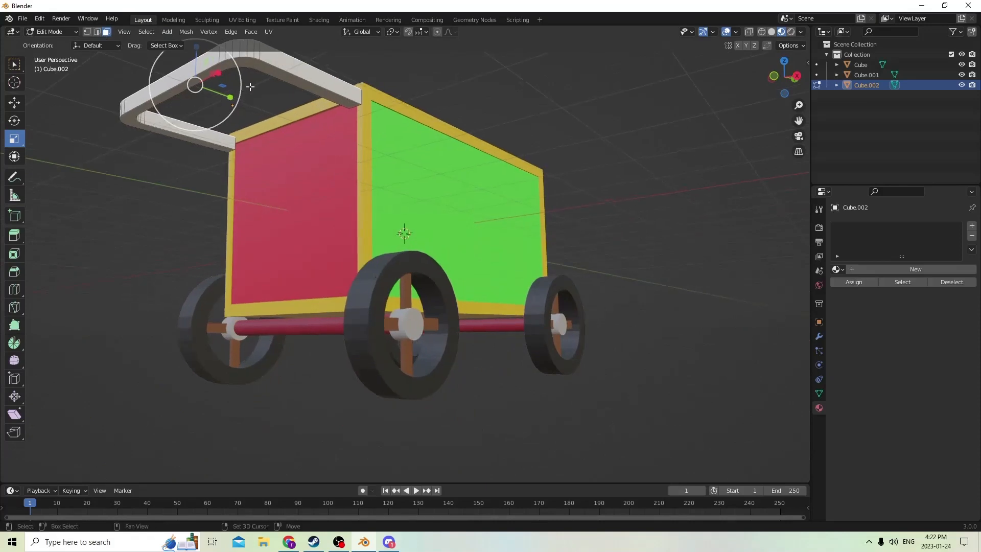
middle_click_drag(255, 69, 287, 116)
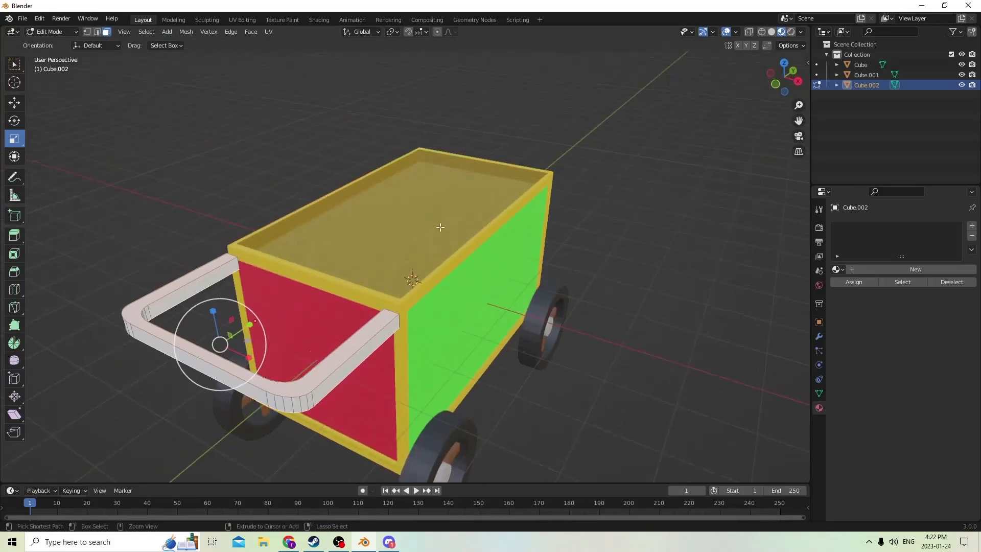
key("ctrl+b")
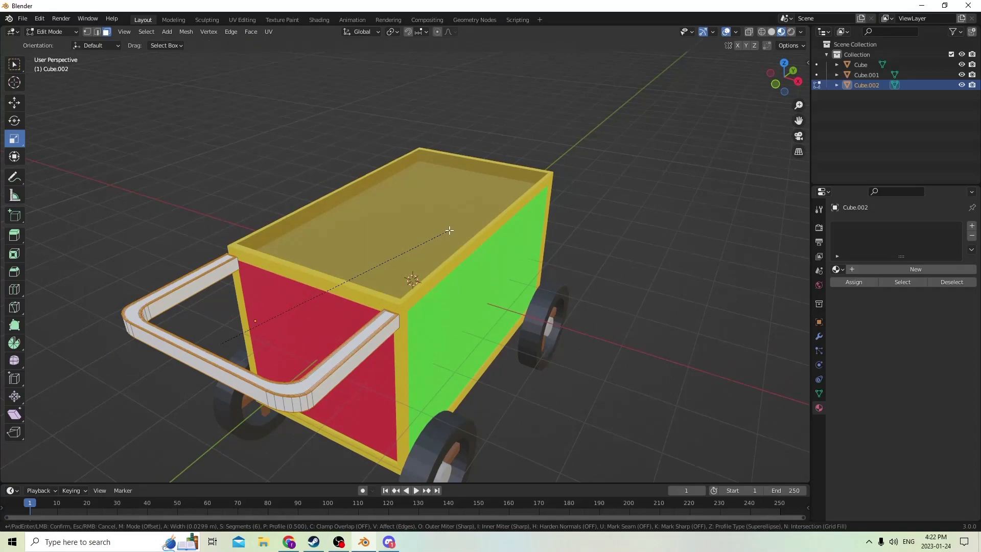
left_click(449, 230)
key("Tab")
Move the handle about 0.029 m along Y toward the wagon and raise it about 0.133 m
middle_click_drag(458, 210, 197, 283)
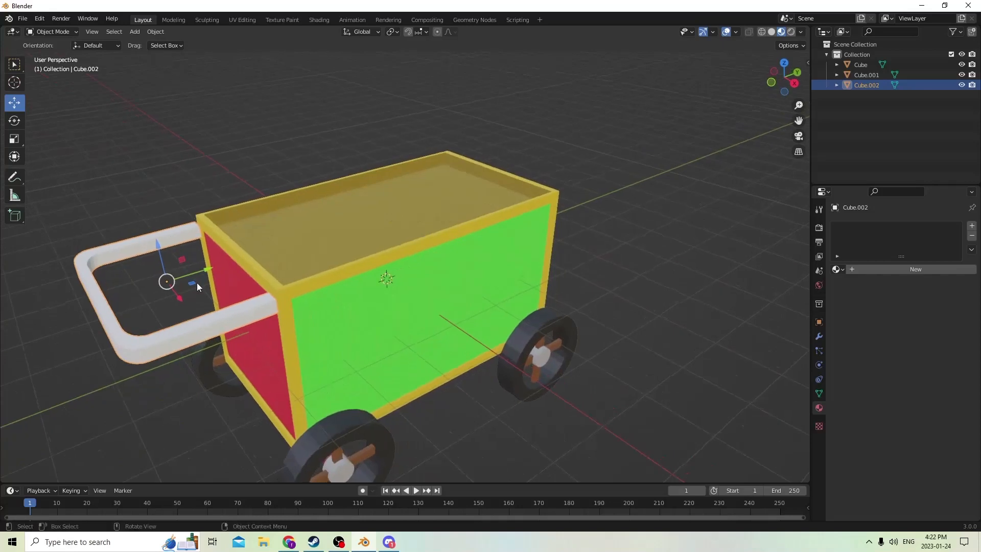
left_click_drag(209, 267, 214, 269)
middle_click_drag(214, 269, 183, 203)
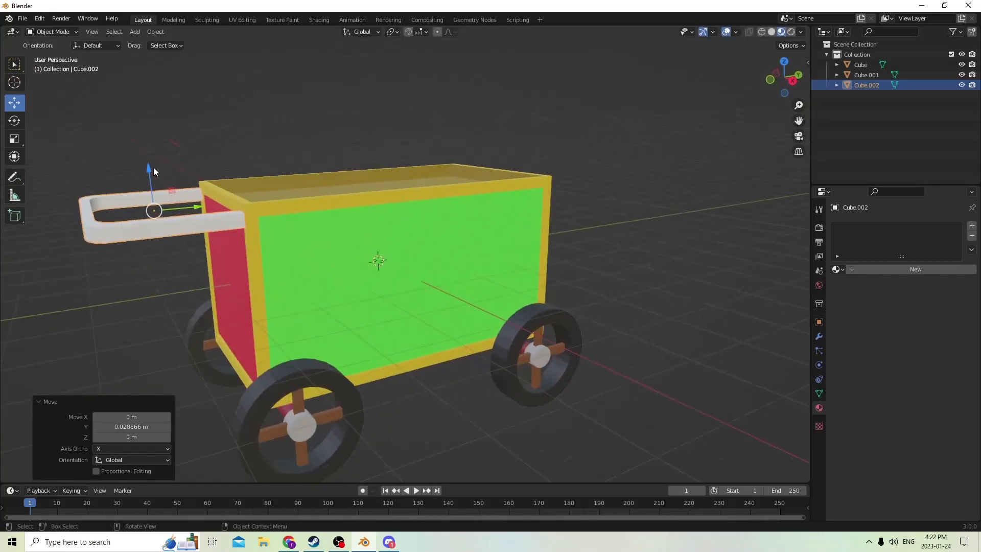
left_click_drag(148, 168, 143, 154)
middle_click_drag(143, 154, 146, 178)
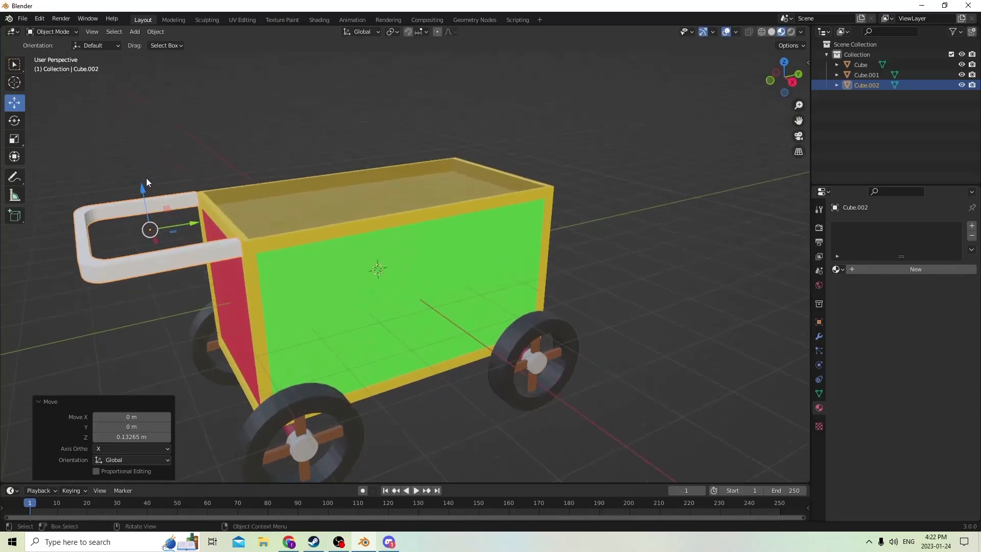
Lower the handle about 0.03 m and push it about 0.054 m along Y into the wagon's end
scroll(147, 182, "up", 3)
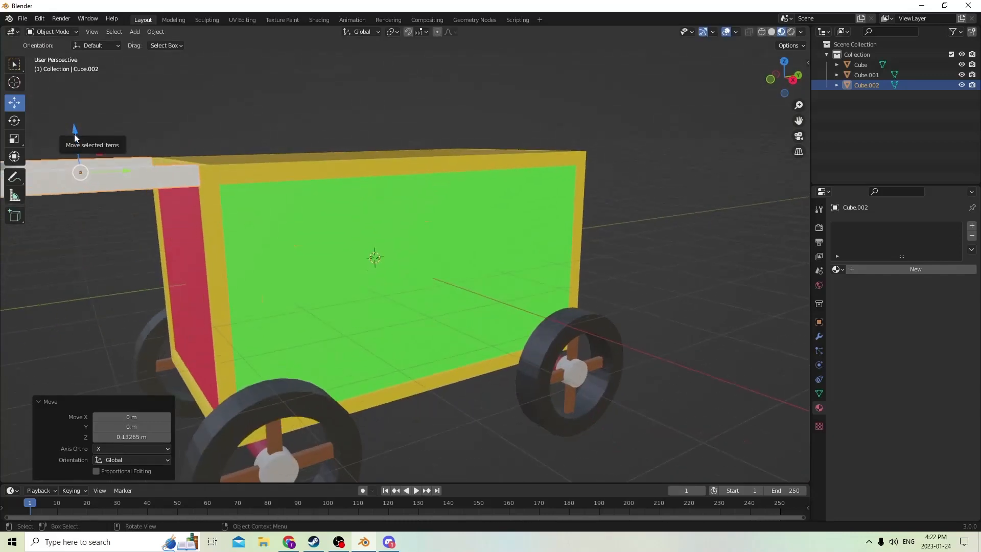
left_click_drag(75, 134, 99, 153)
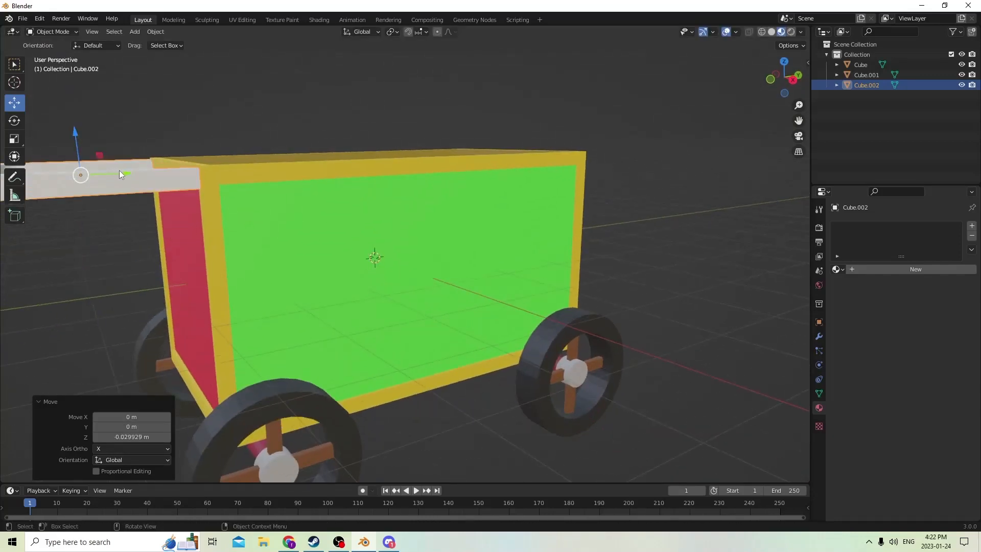
key("g")
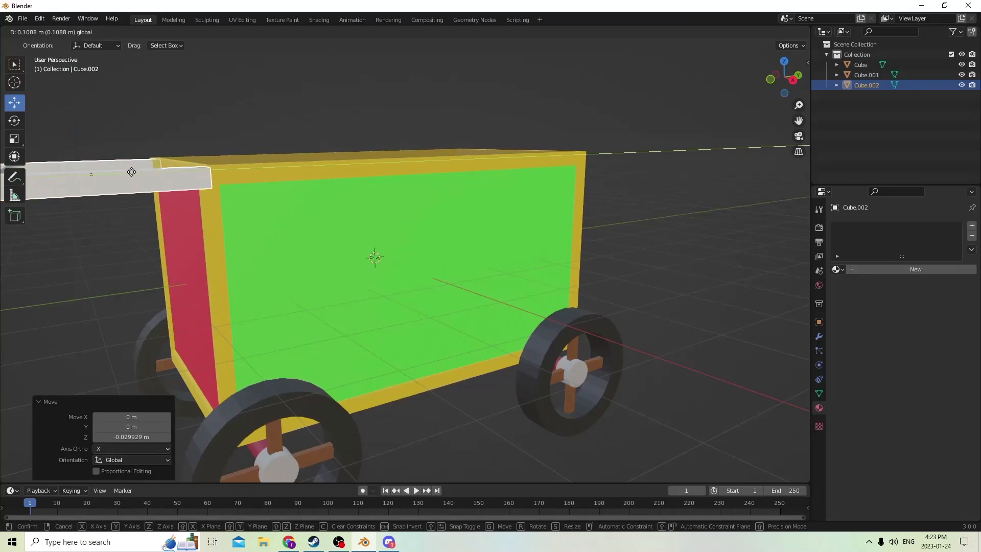
left_click(131, 172)
middle_click_drag(126, 173, 207, 199)
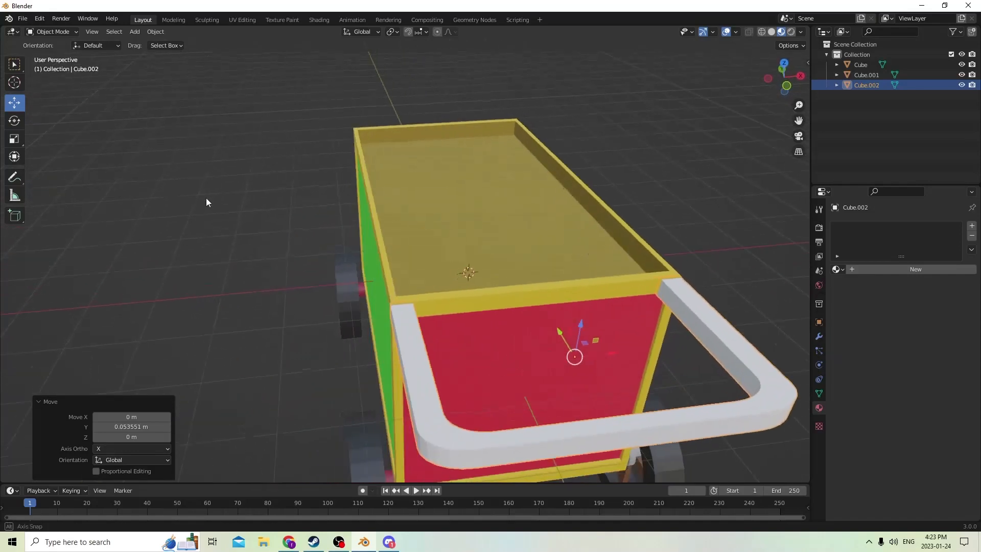
Narrow the handle slightly along X to fit the wagon's width, and deselect it
left_click(14, 138)
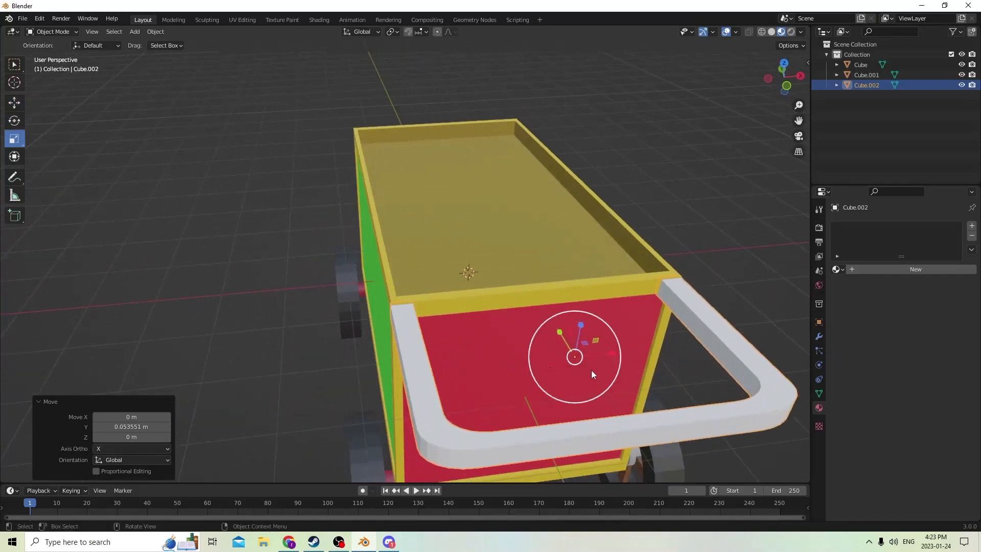
left_click_drag(614, 354, 609, 354)
middle_click_drag(607, 353, 543, 323)
left_click(728, 197)
Join the handle to the wheeled wagon body as one object
middle_click_drag(616, 199, 587, 214)
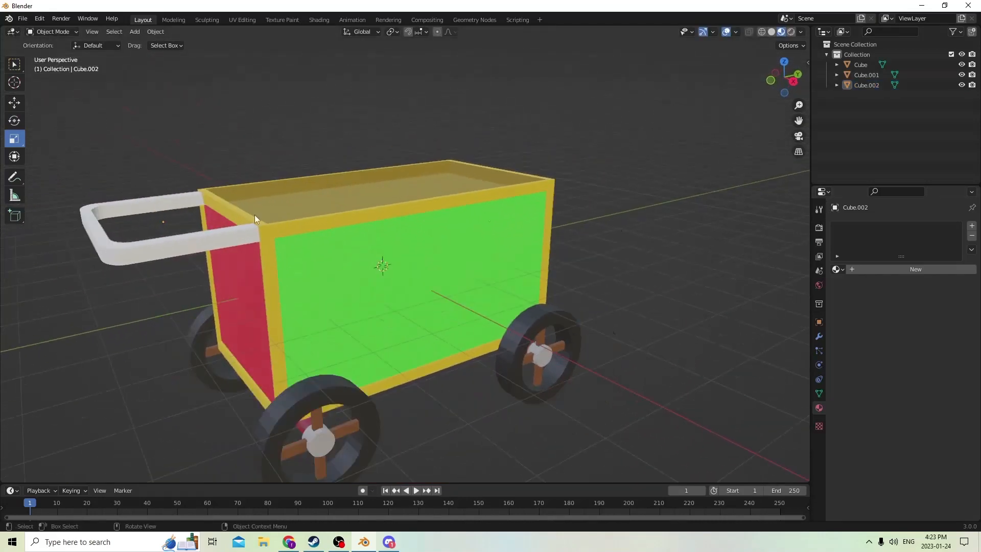
left_click(161, 238)
left_click(323, 268, "shift")
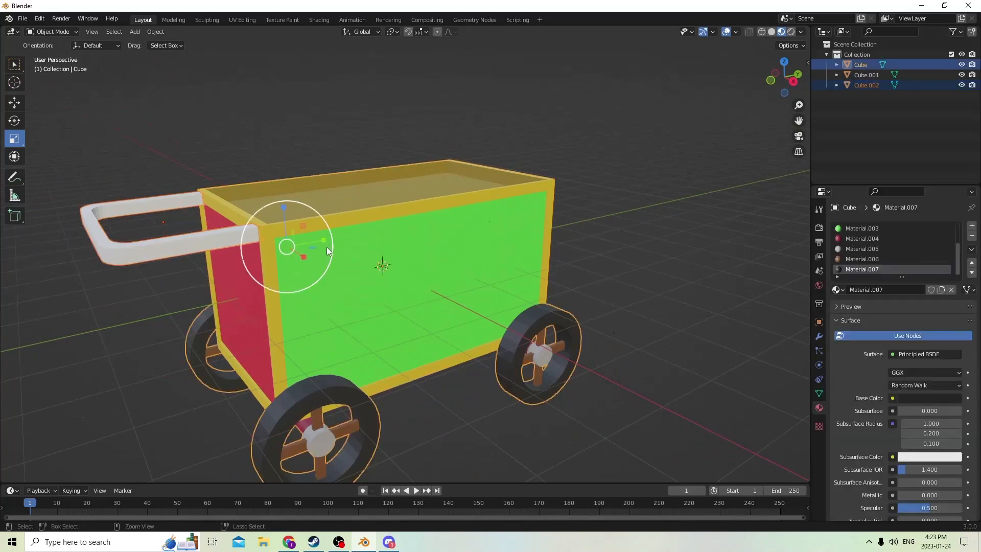
key("ctrl+j")
middle_click_drag(323, 240, 306, 214)
Select the linked handle faces, assign them a new material with a magenta base color, and return to Object Mode
key("Tab")
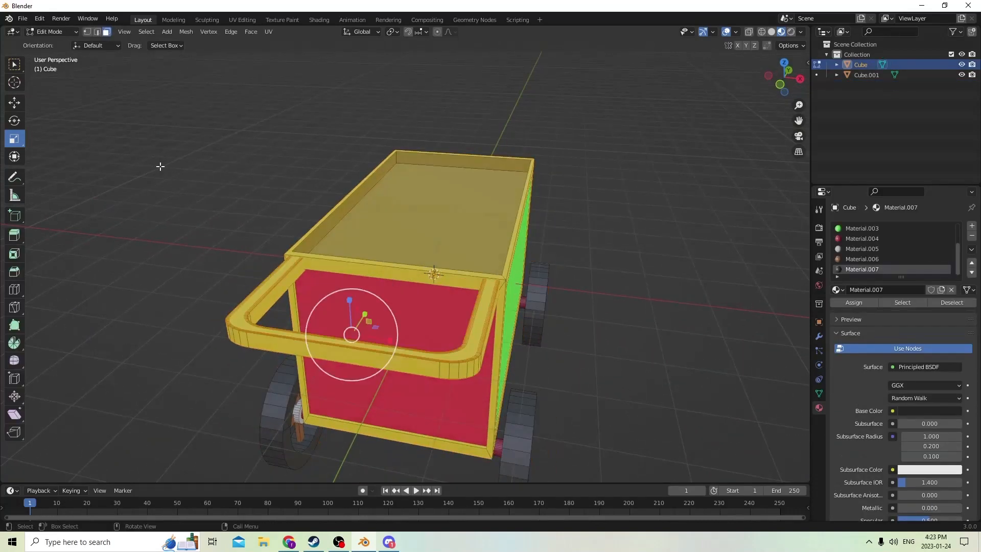
left_click(156, 167)
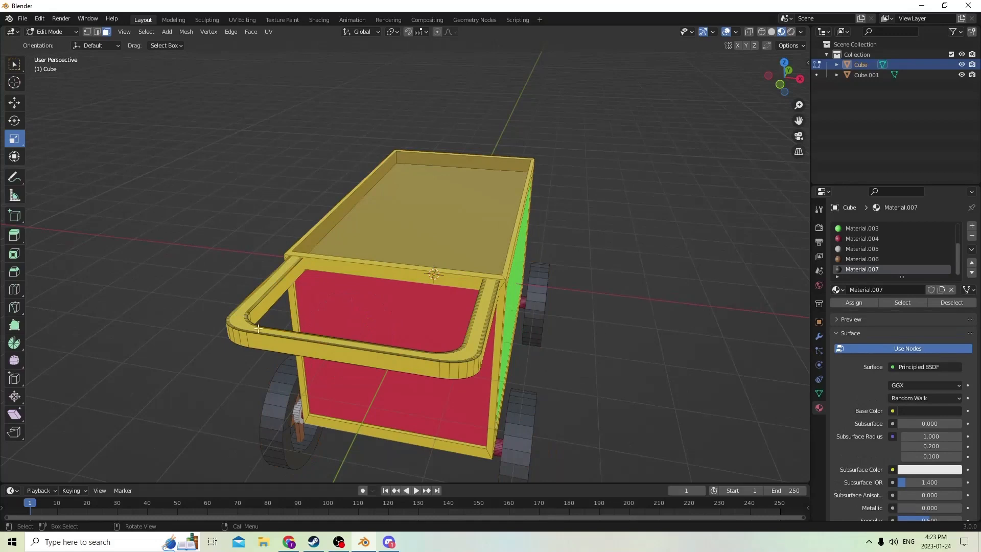
key("l")
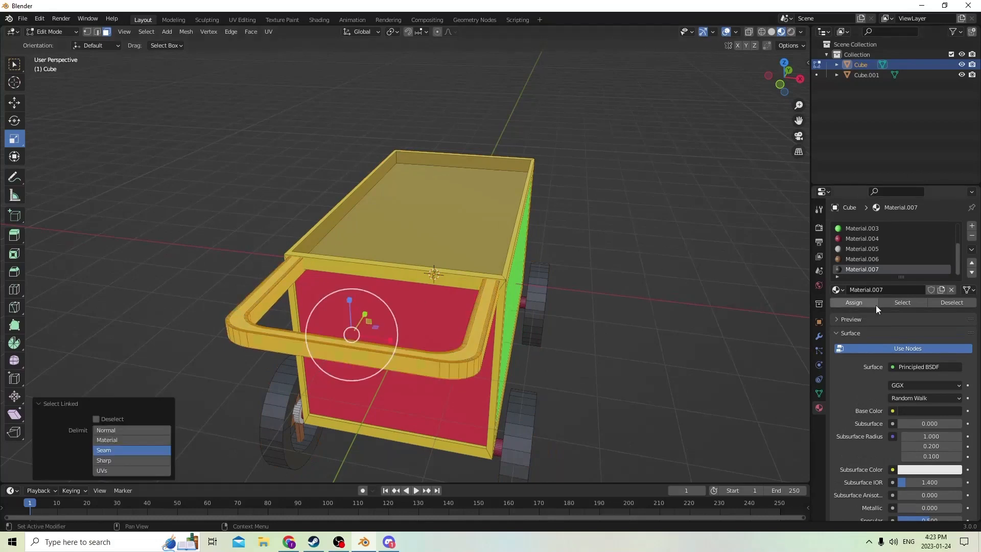
left_click(972, 226)
left_click(872, 290)
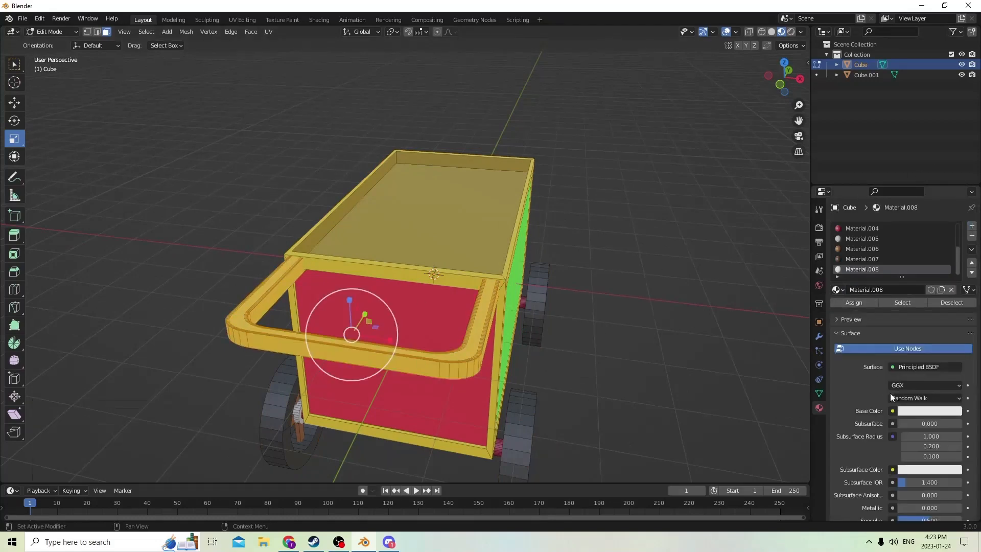
left_click(916, 413)
left_click_drag(953, 268, 913, 321)
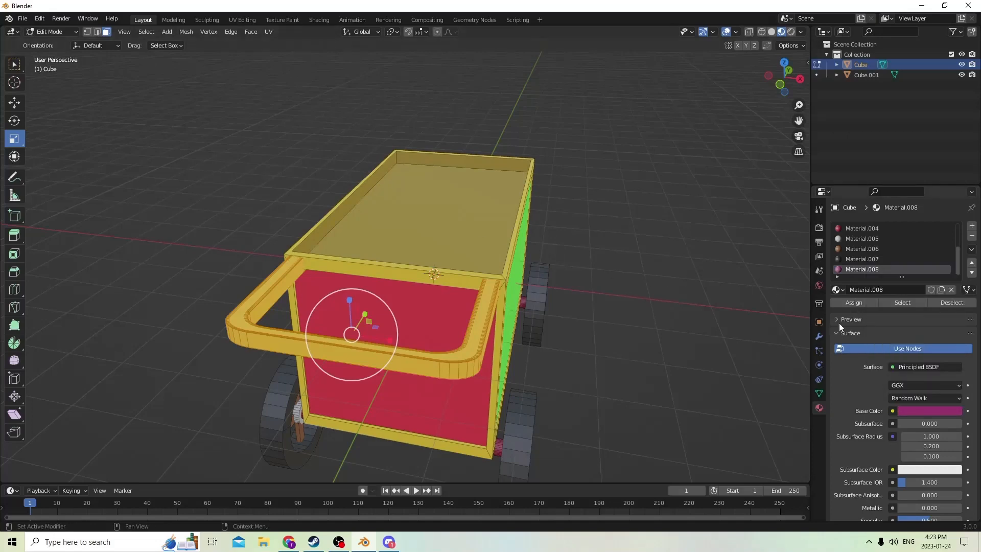
left_click(853, 302)
key("Tab")
Inspect the finished wagon with its handle and wheels from several sides
middle_click_drag(647, 275, 99, 199)
scroll(241, 176, "up", 8)
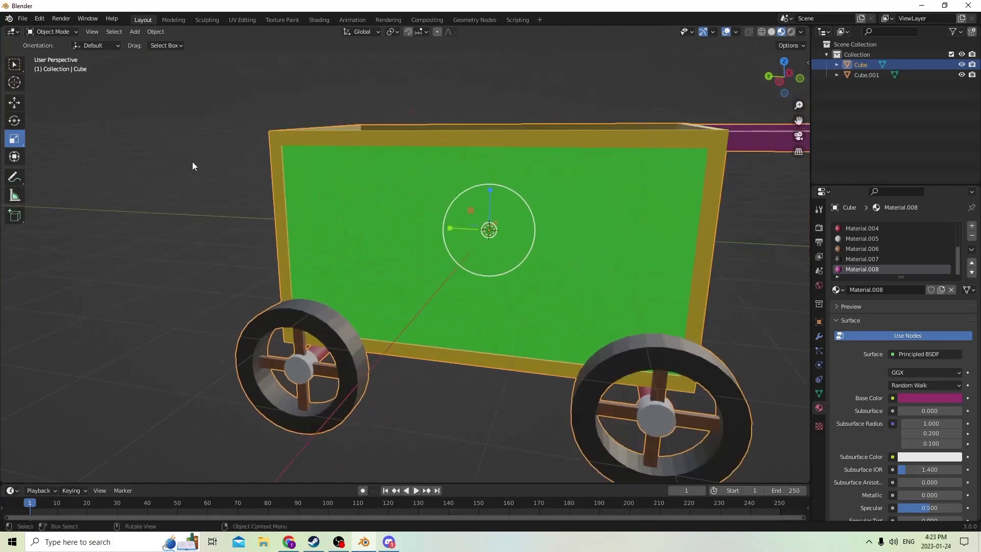
scroll(195, 163, "down", 5)
mouse_move(349, 188)
middle_mouse_down()
mouse_move(369, 201)
mouse_move(344, 200)
middle_mouse_up()
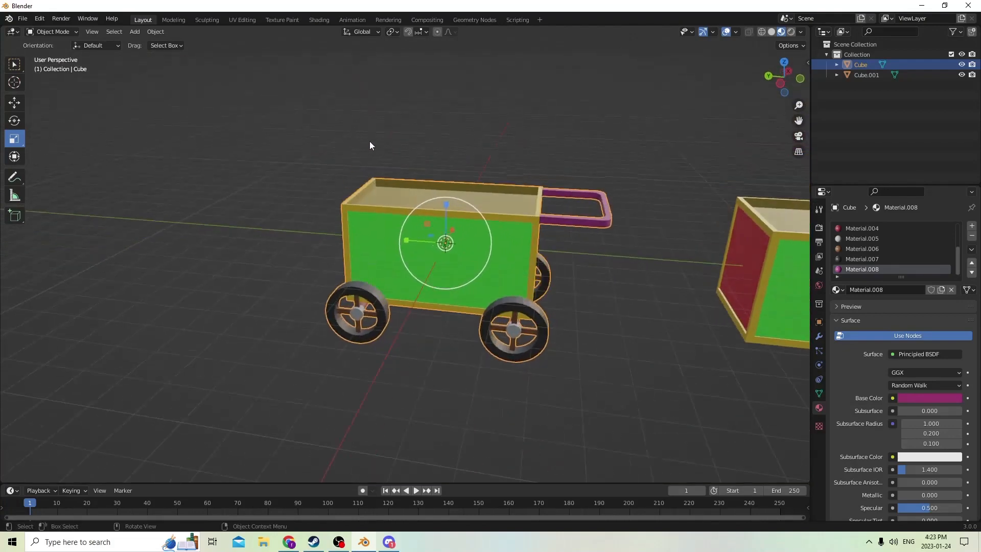
middle_click_drag(370, 145, 380, 146)
middle_click_drag(410, 60, 442, 85)
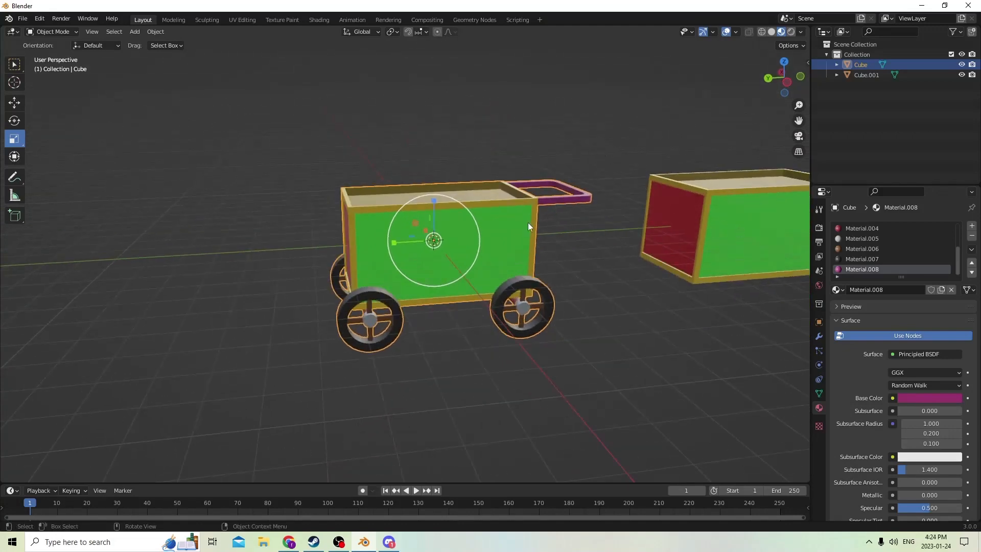
middle_click_drag(591, 209, 596, 211)
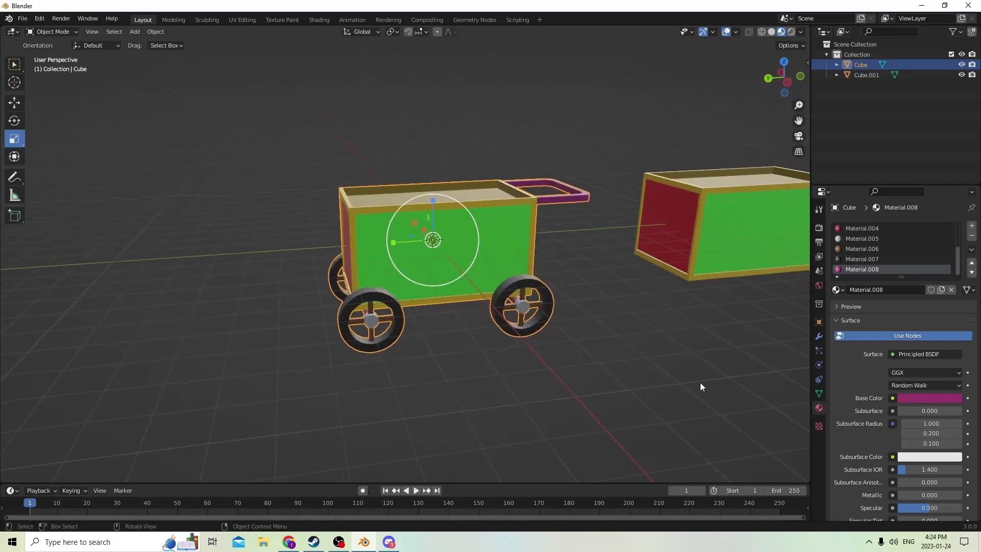
Select the wheel-less box together with the wheeled wagon and set the transform orientation to Local
left_click(700, 382)
middle_click_drag(639, 243, 703, 315)
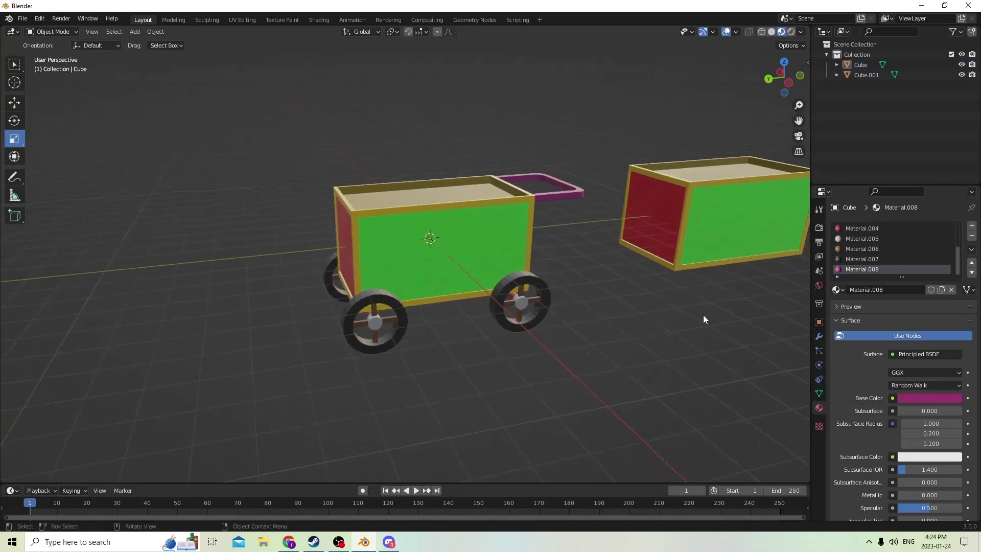
left_click(710, 203)
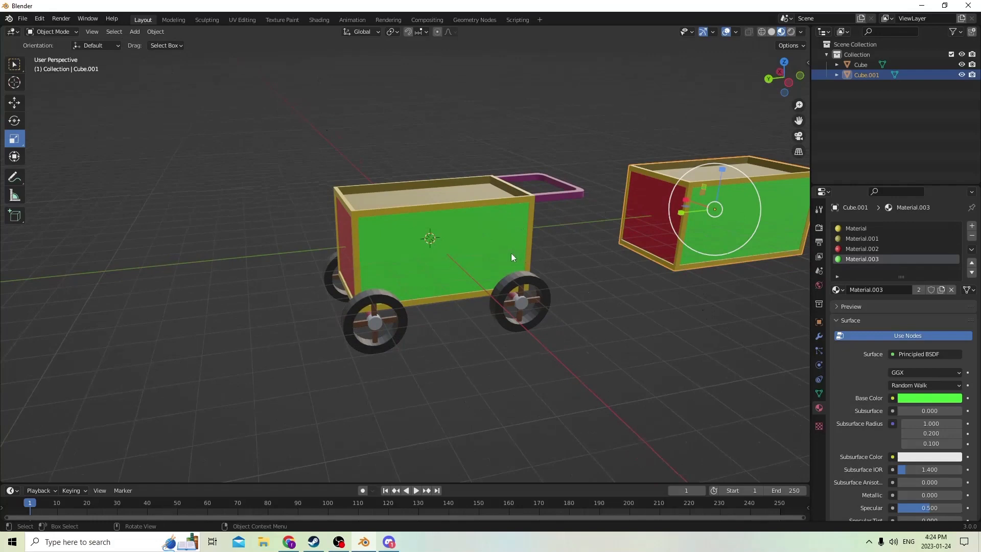
left_click(483, 249, "shift")
middle_click_drag(483, 249, 367, 15)
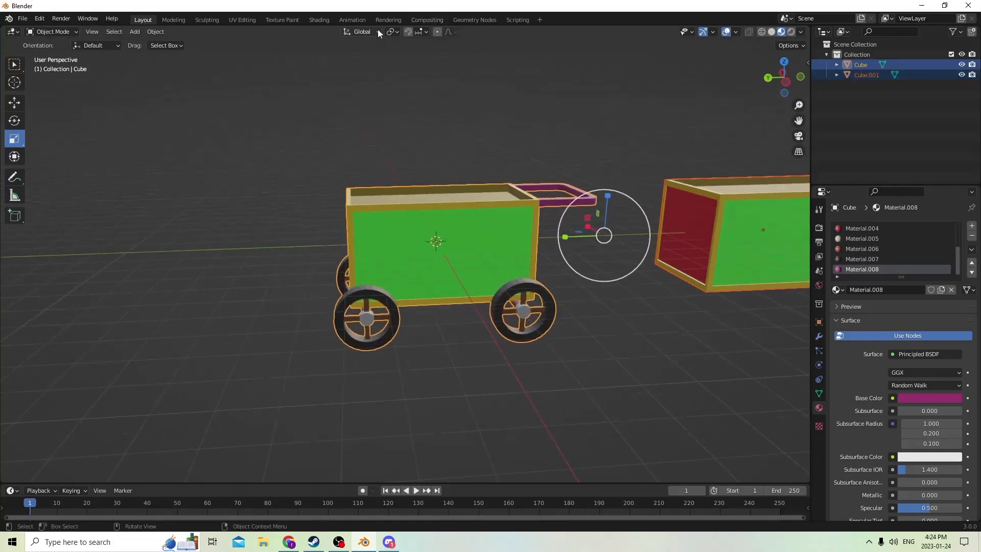
left_click(378, 31)
left_click(351, 72)
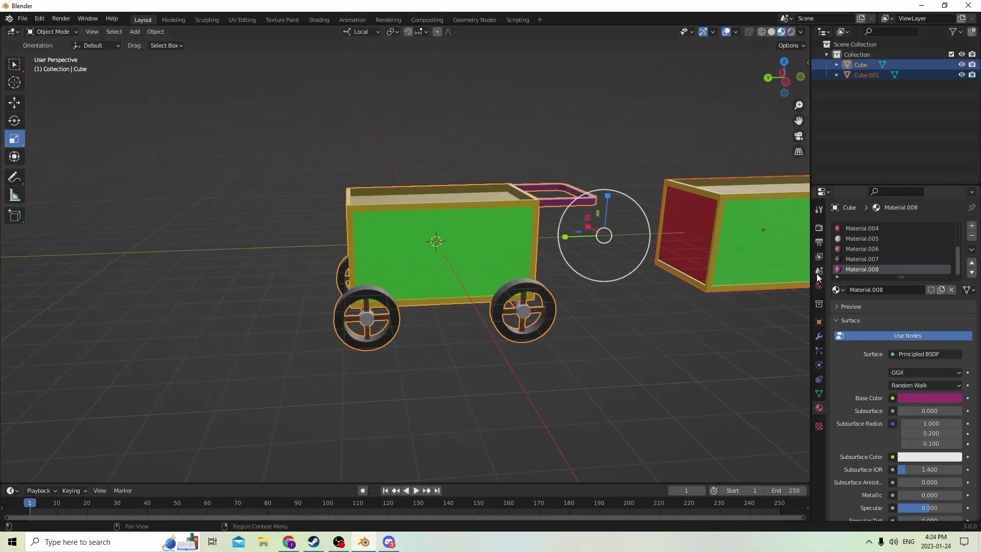
Reduce the floor grid scale in the viewport overlays
scroll(536, 192, "down", 3)
middle_click_drag(537, 192, 482, 180)
scroll(511, 208, "up", 1)
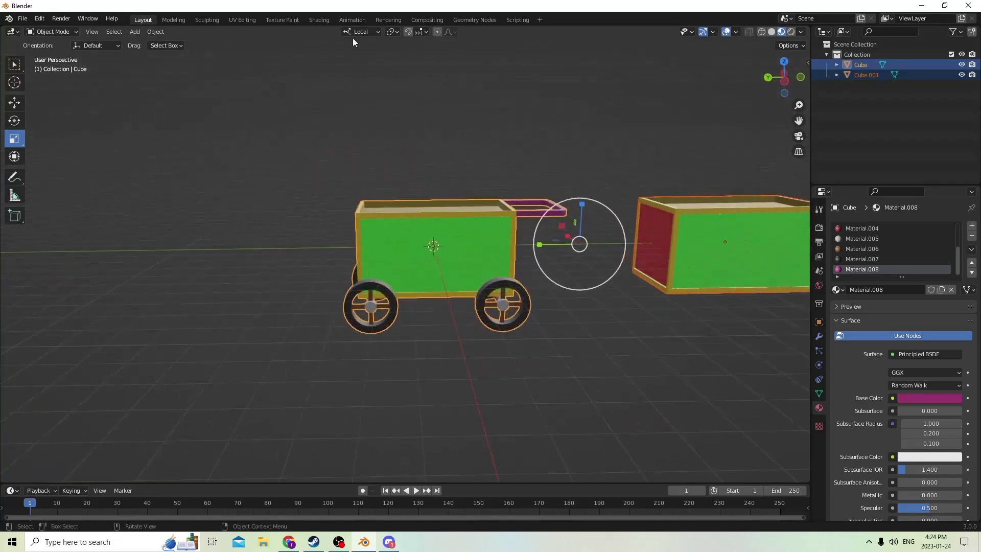
left_click(735, 32)
left_click(716, 93)
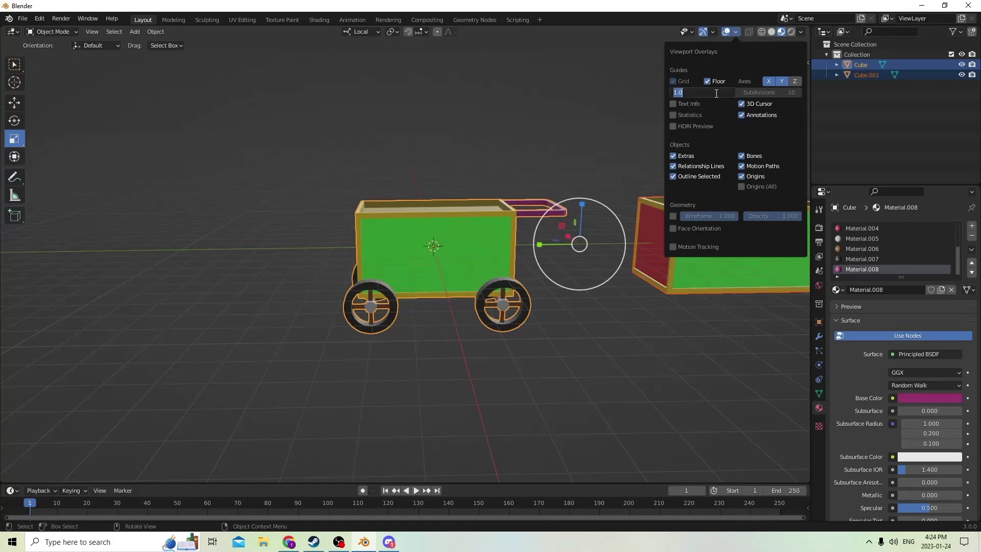
type(".0")
key("Return")
middle_click_drag(559, 85, 787, 333)
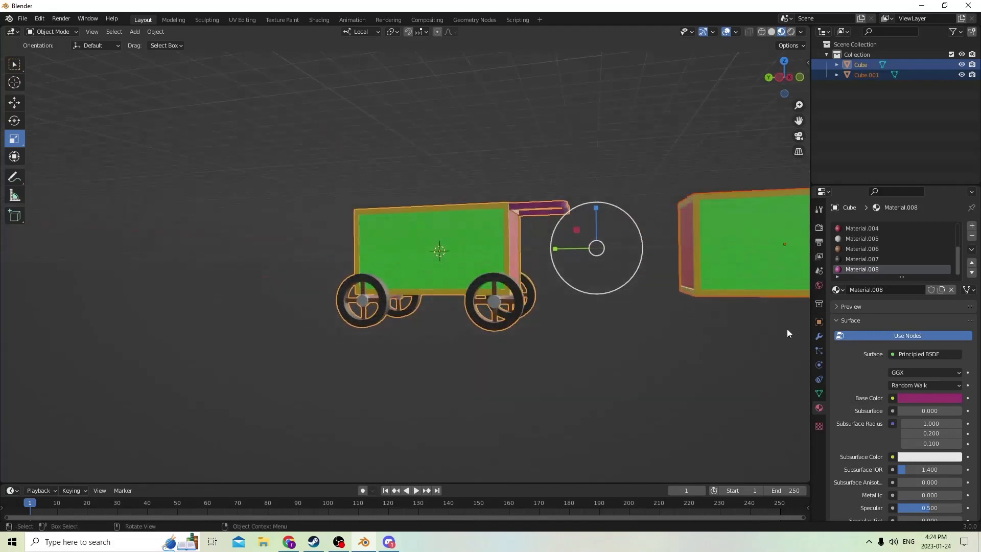
Set the scene's metric unit scale to 0.01 and deselect both objects
left_click(819, 270)
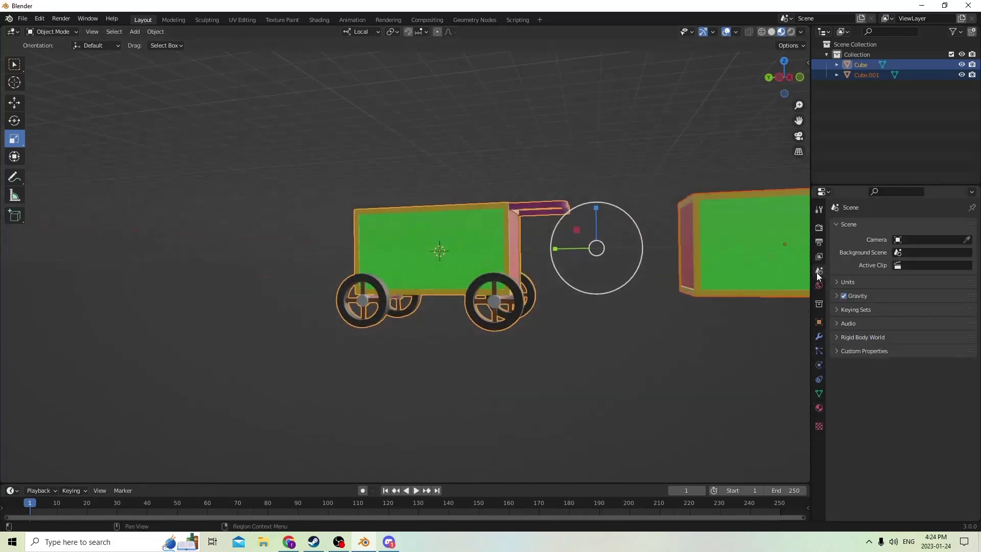
left_click(868, 282)
left_click(924, 310)
key("BackSpace")
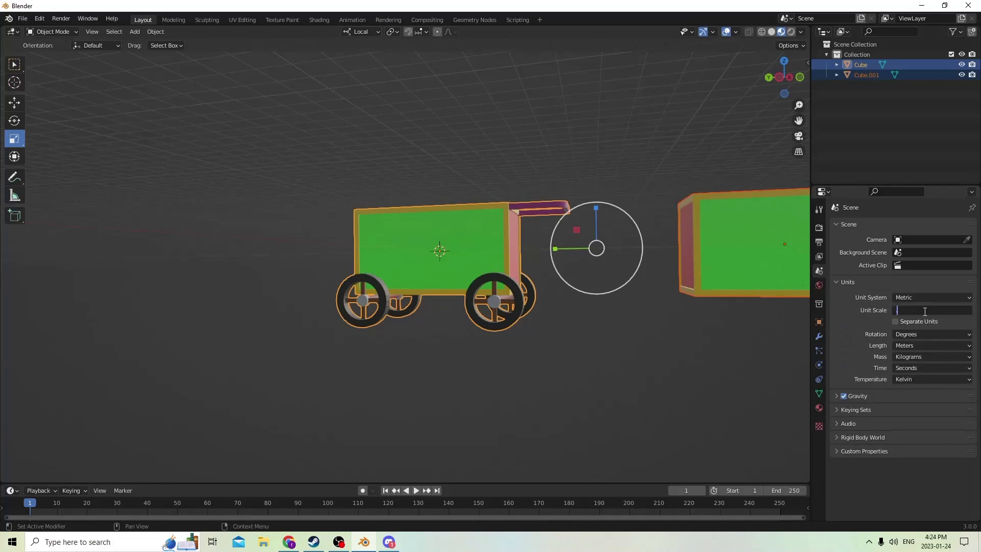
type(".01")
key("Return")
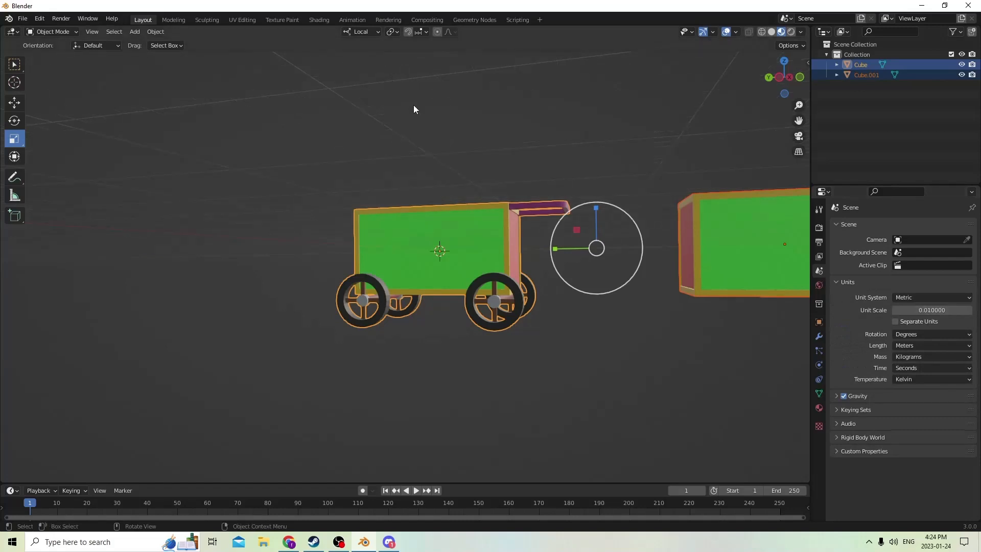
middle_click_drag(413, 105, 553, 181)
left_click(549, 143)
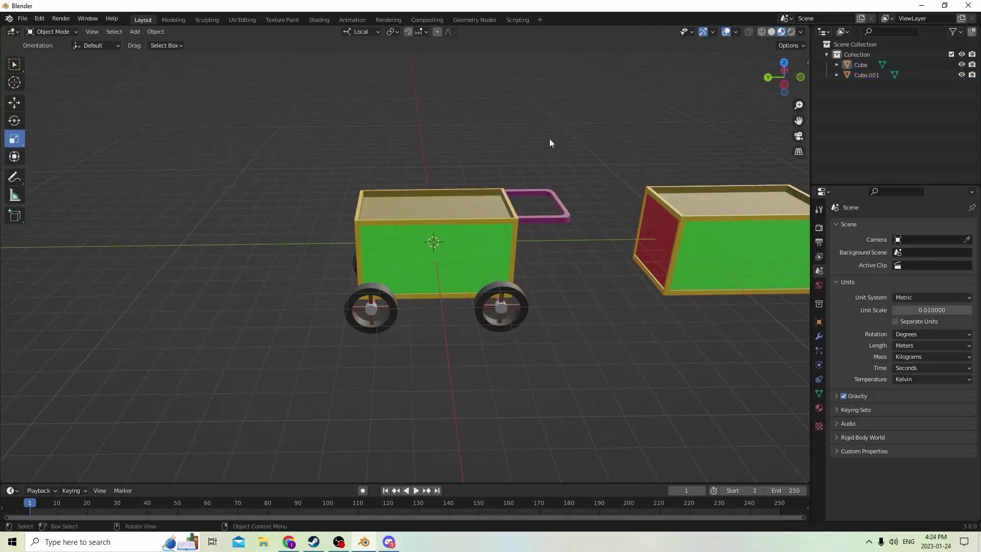
Enter Edit Mode on the wheeled wagon and display its object transform properties
mouse_move(549, 143)
middle_mouse_down()
mouse_move(614, 109)
mouse_move(568, 144)
middle_mouse_up()
key("Tab")
middle_click_drag(585, 247, 596, 242)
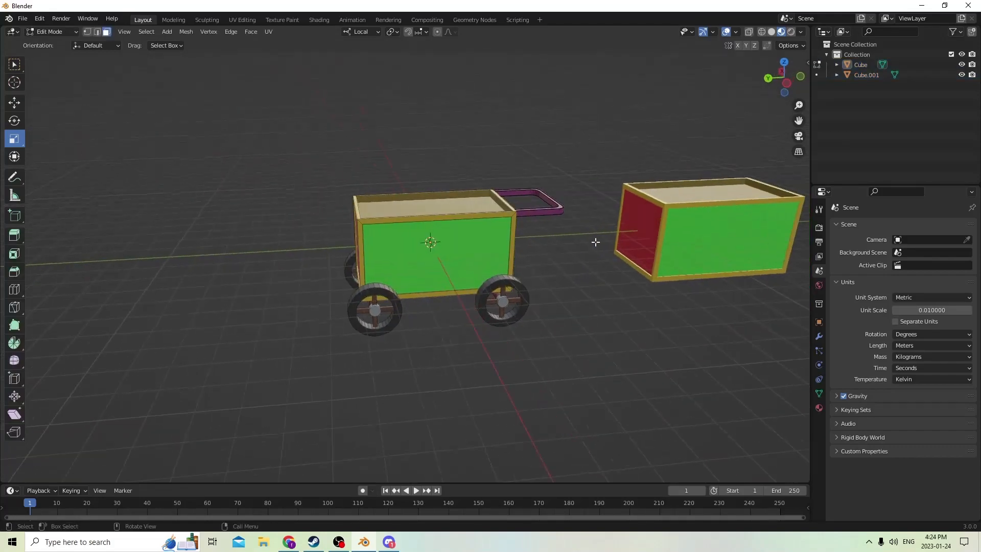
left_click(819, 322)
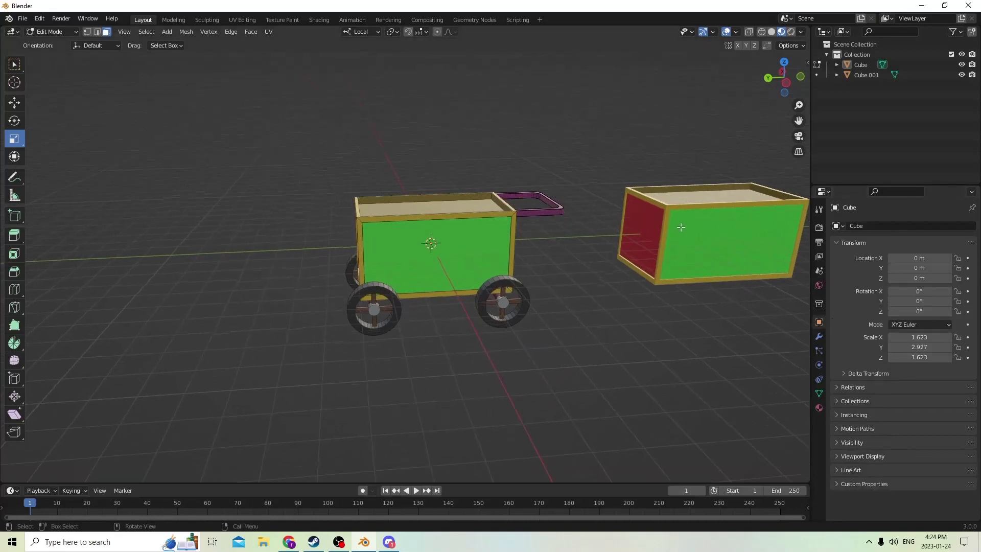
scroll(677, 218, "down", 2)
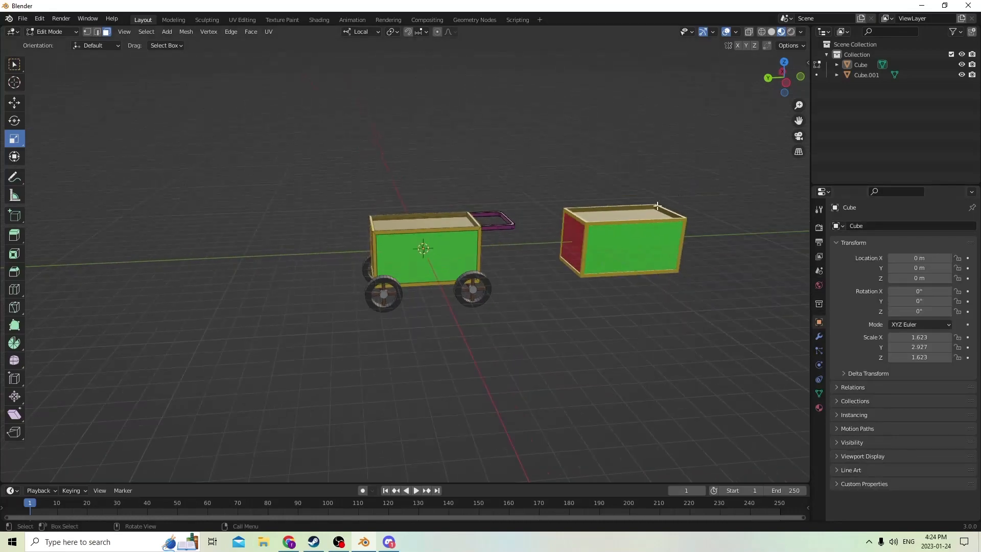